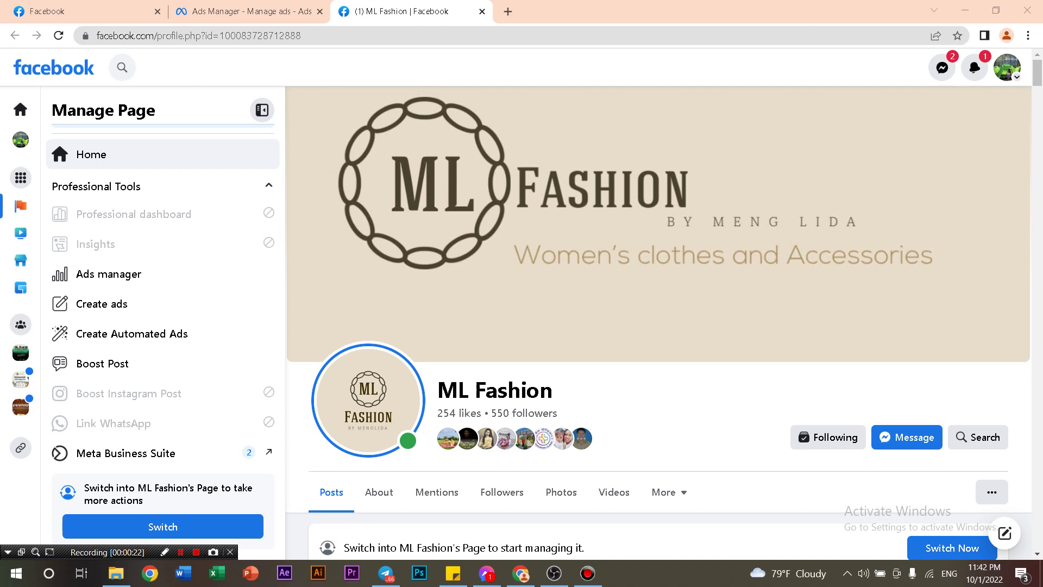
# Scroll through the ML Fashion page, then switch to the Facebook tab listing your managed Pages
pyautogui.scroll(-6, 658, 326)
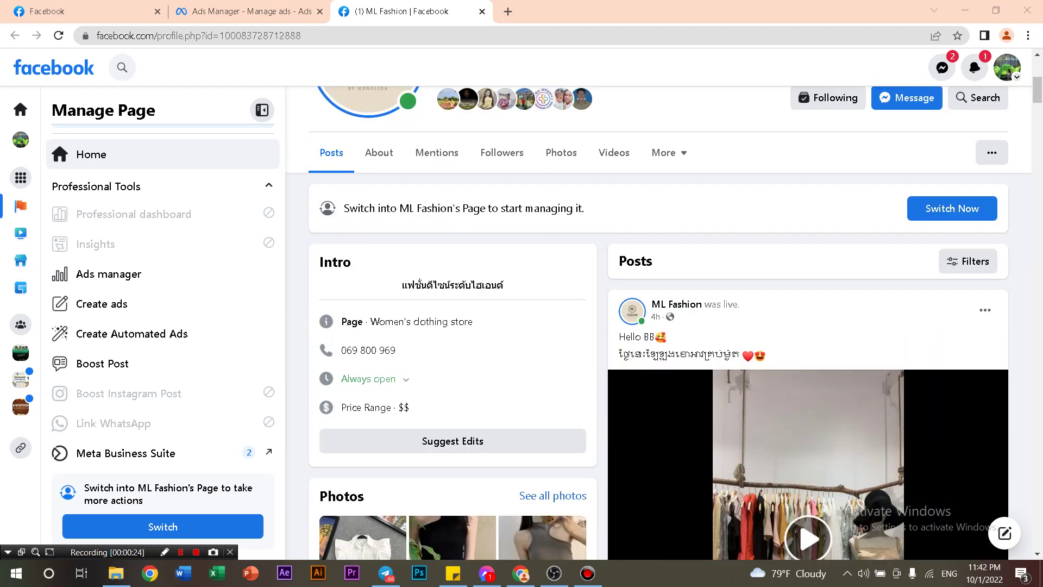
pyautogui.scroll(3, 657, 326)
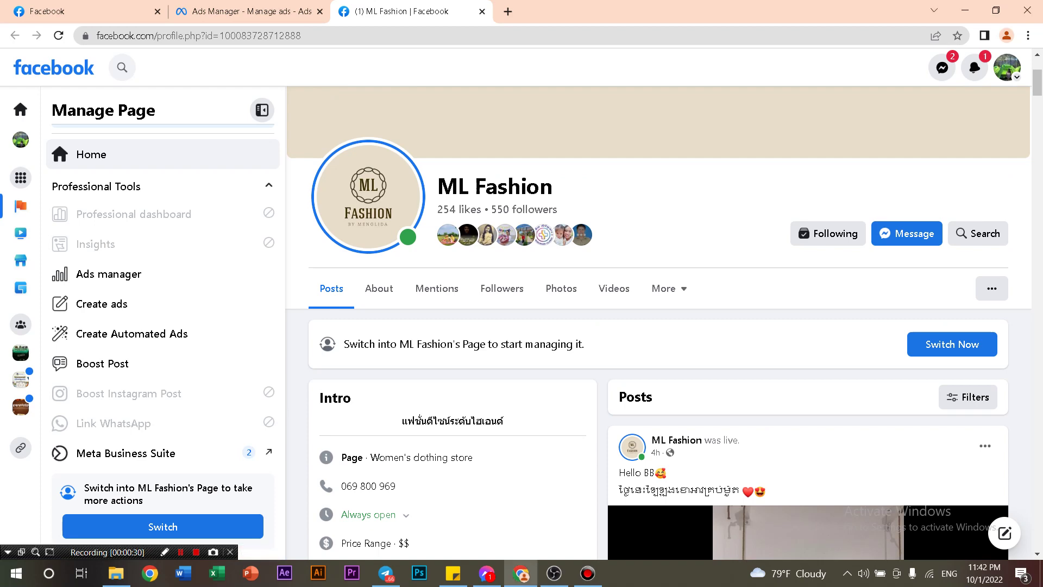
pyautogui.scroll(-5, 658, 326)
pyautogui.scroll(4, 658, 326)
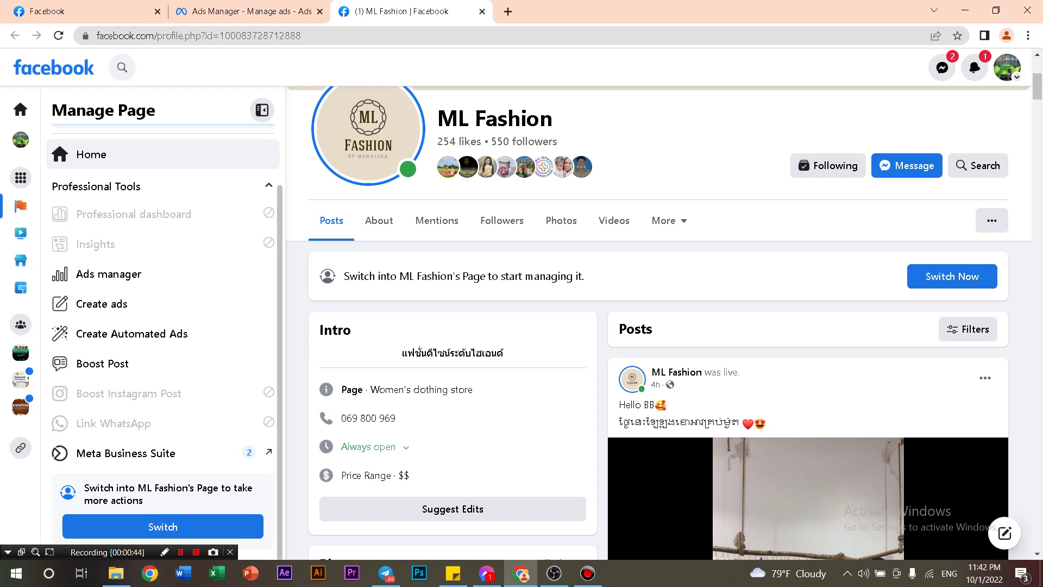
pyautogui.click(81, 12)
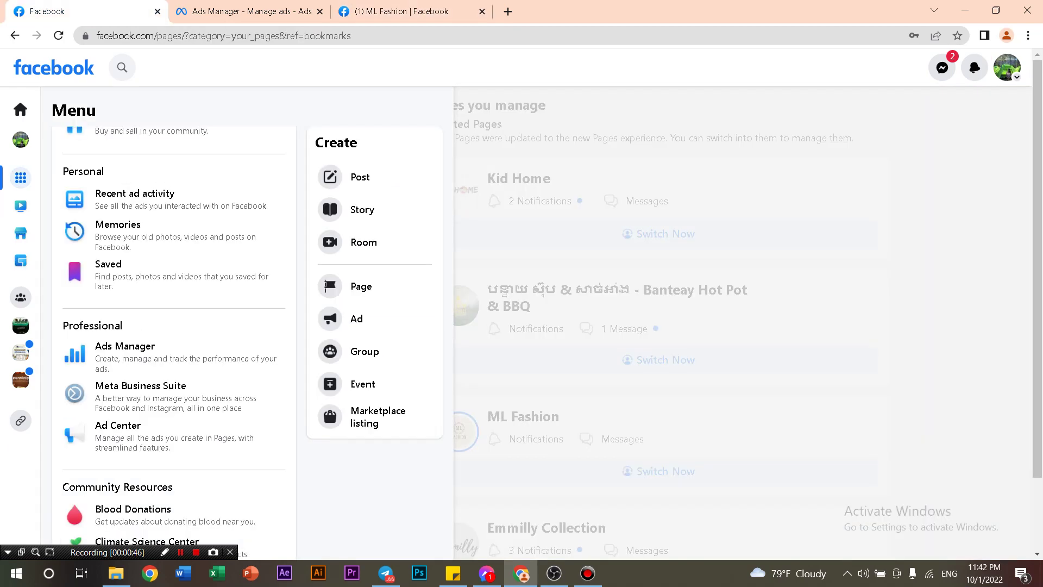
# Reopen Facebook's main menu and scroll down to Ads Manager under the Professional section
pyautogui.press('Escape')
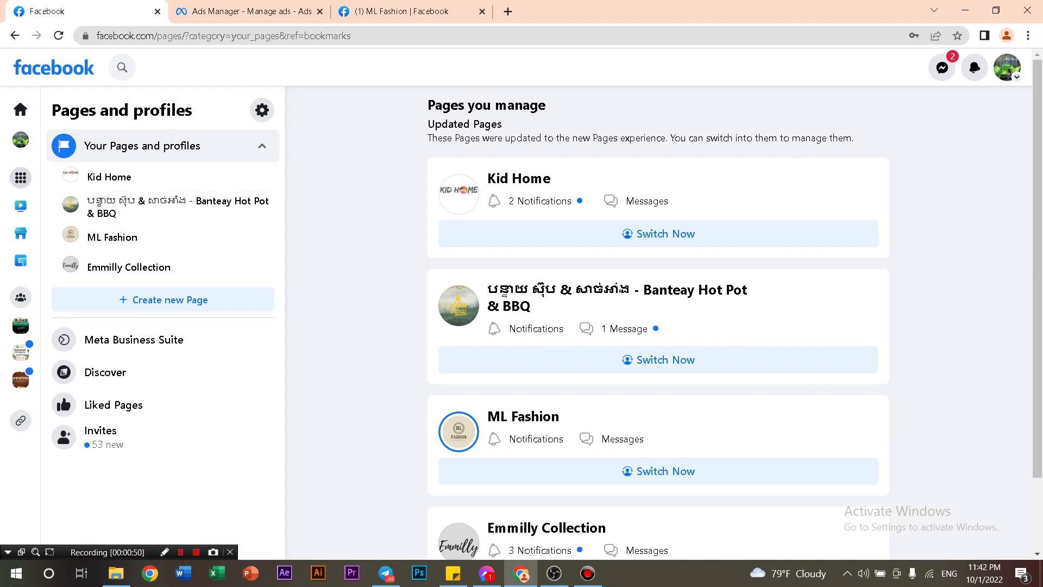
pyautogui.click(20, 177)
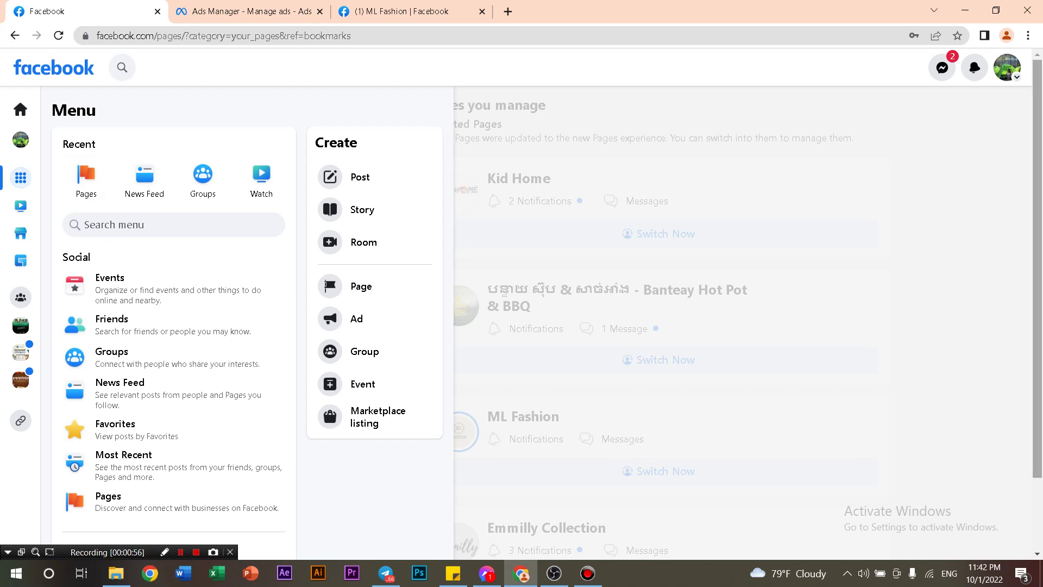
pyautogui.click(1007, 68)
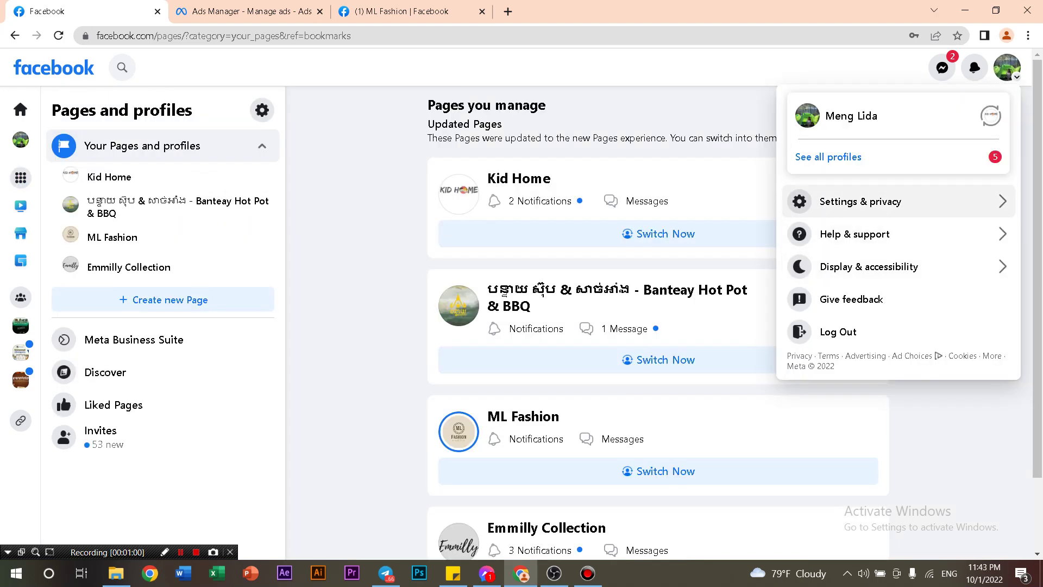
pyautogui.click(728, 190)
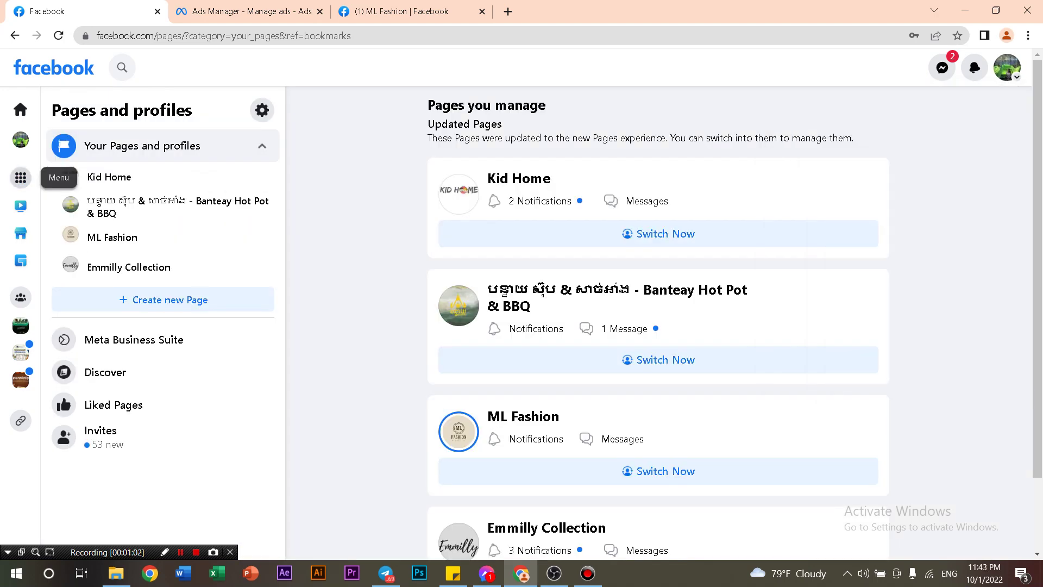
pyautogui.click(20, 178)
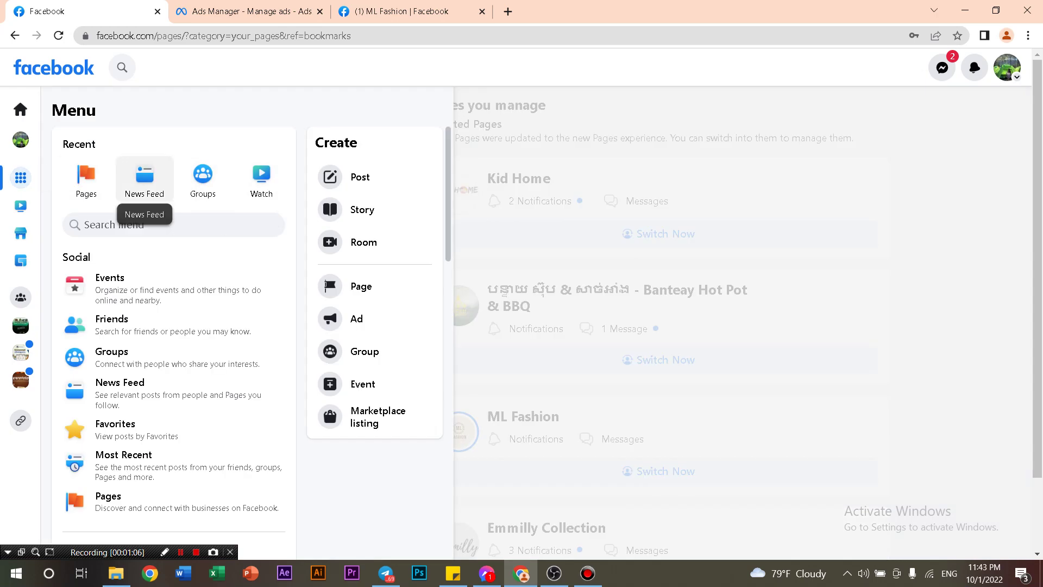
pyautogui.scroll(-3, 145, 180)
pyautogui.scroll(-2, 163, 217)
pyautogui.scroll(-2, 163, 321)
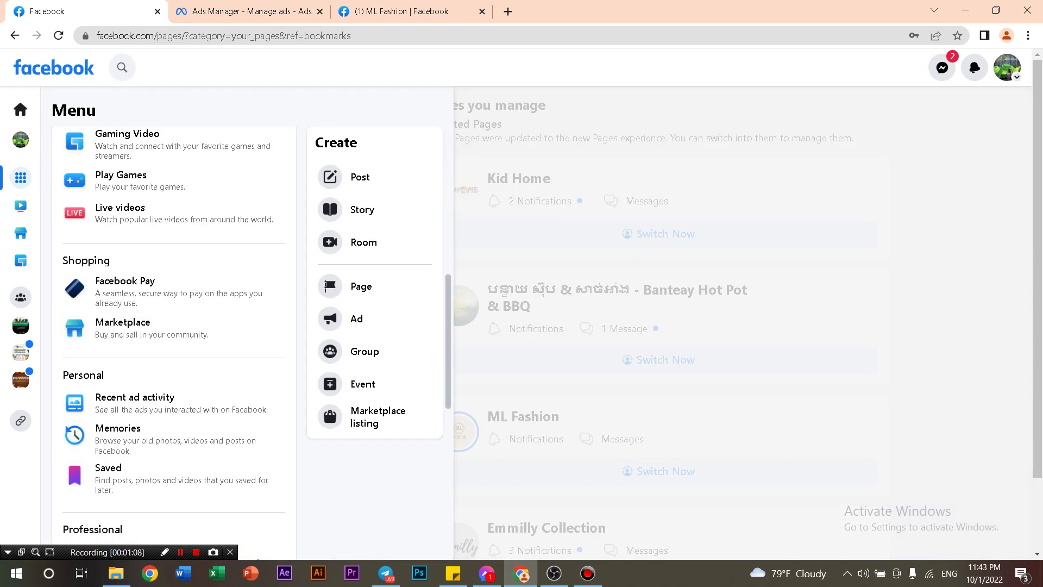
pyautogui.scroll(-4, 174, 310)
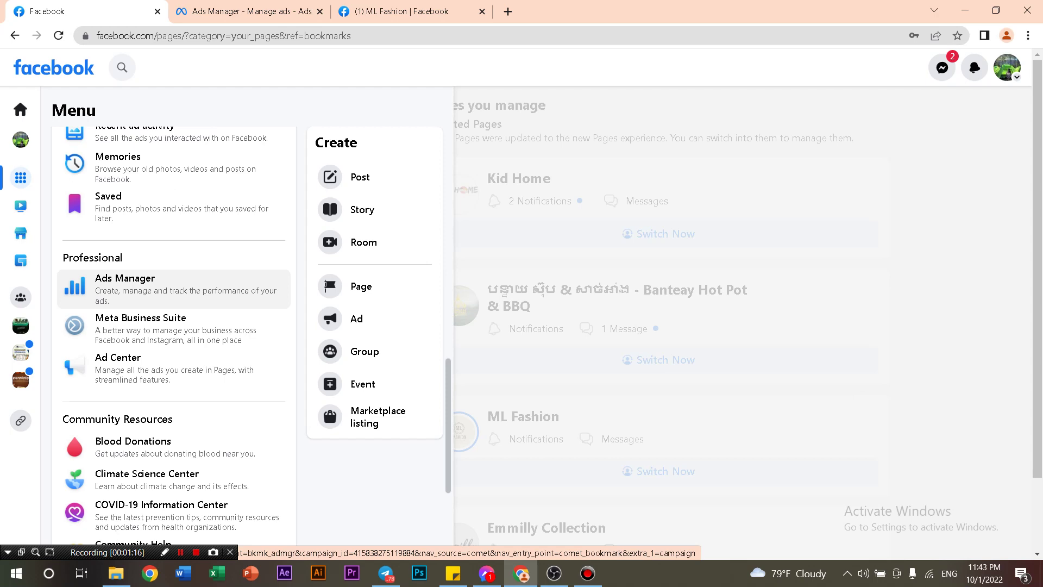
pyautogui.scroll(-2, 174, 339)
pyautogui.scroll(3, 174, 430)
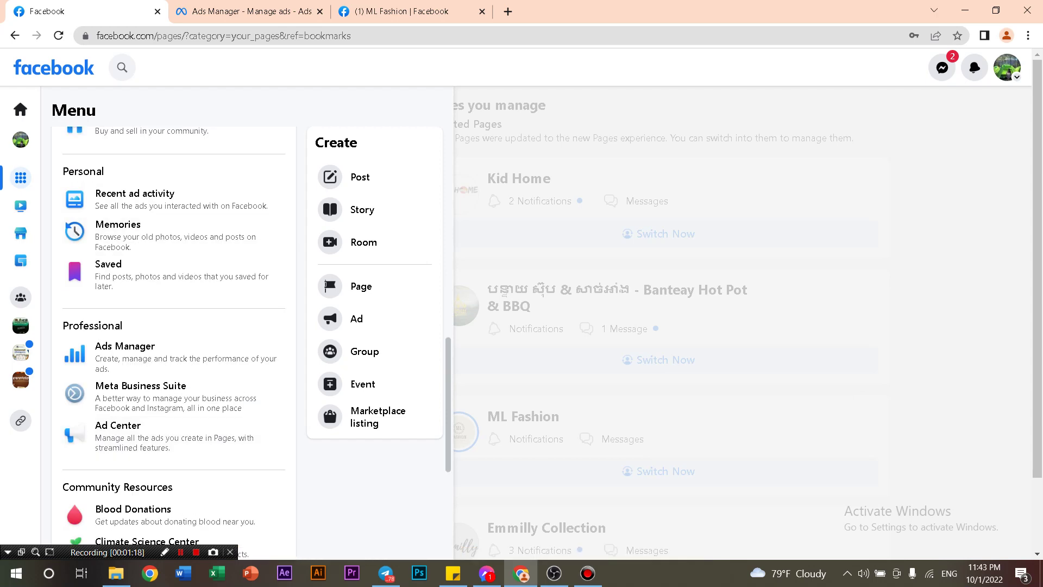
# Delete the three In draft campaigns in Ads Manager, leaving 25, then return to the ML Fashion tab
pyautogui.click(251, 12)
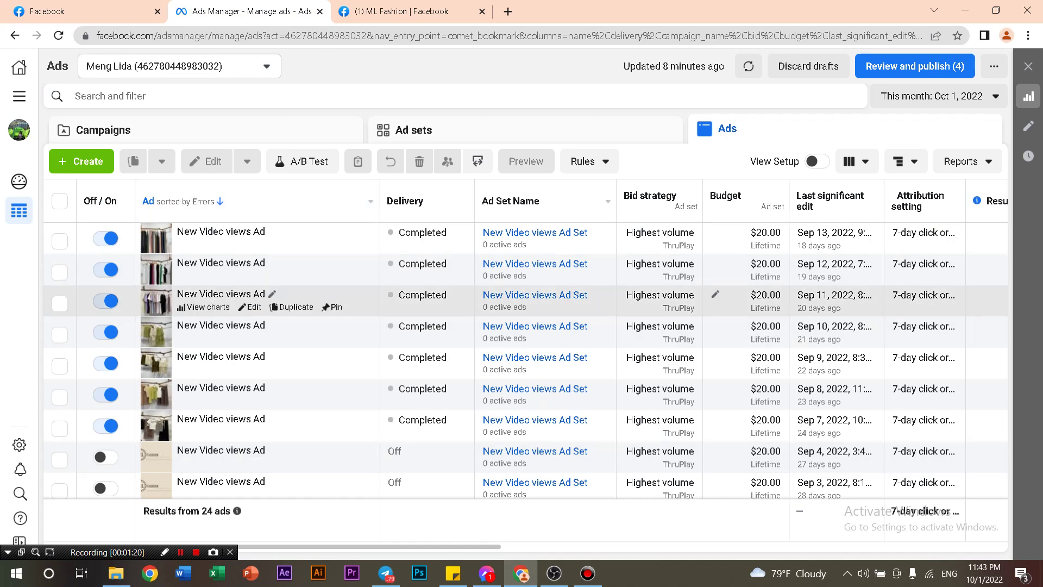
pyautogui.click(179, 131)
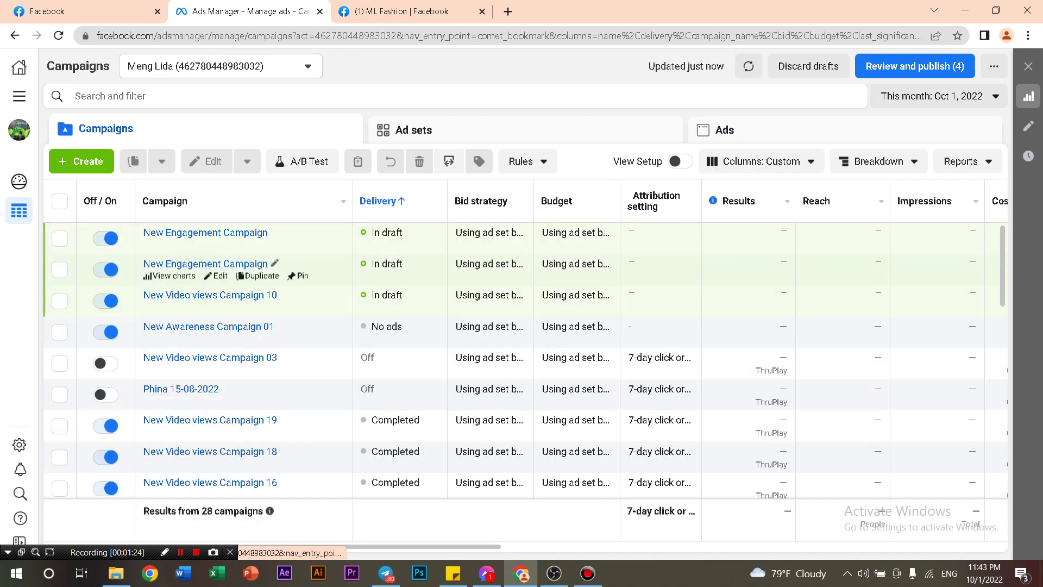
pyautogui.click(59, 238)
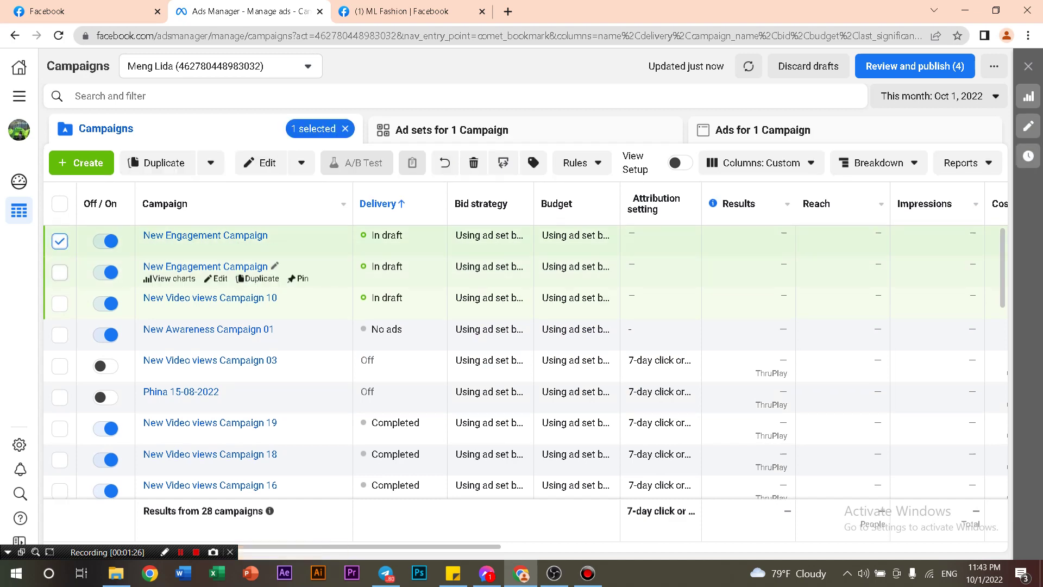
pyautogui.click(60, 271)
pyautogui.click(60, 303)
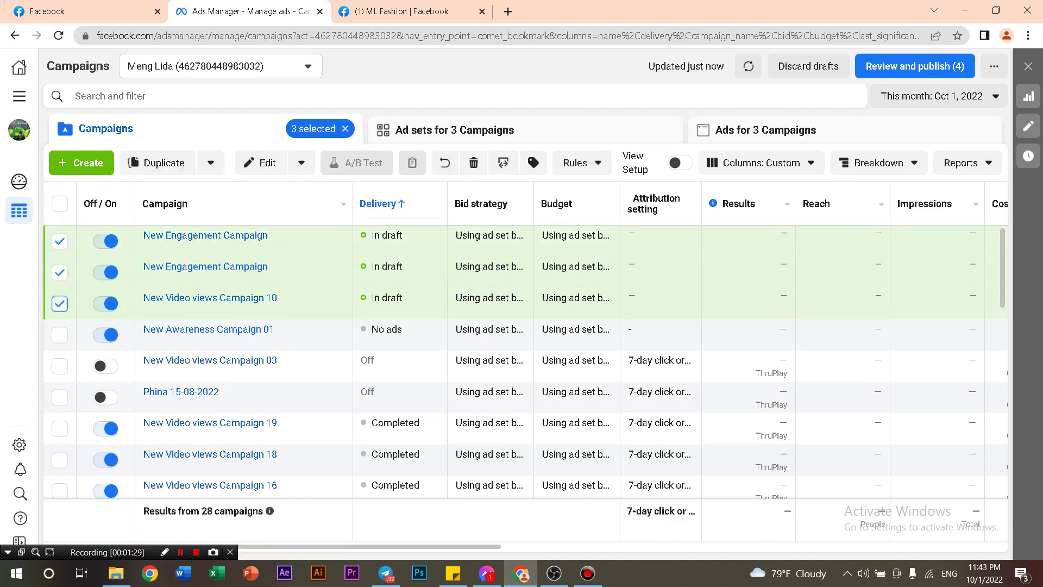
pyautogui.click(474, 163)
pyautogui.click(633, 263)
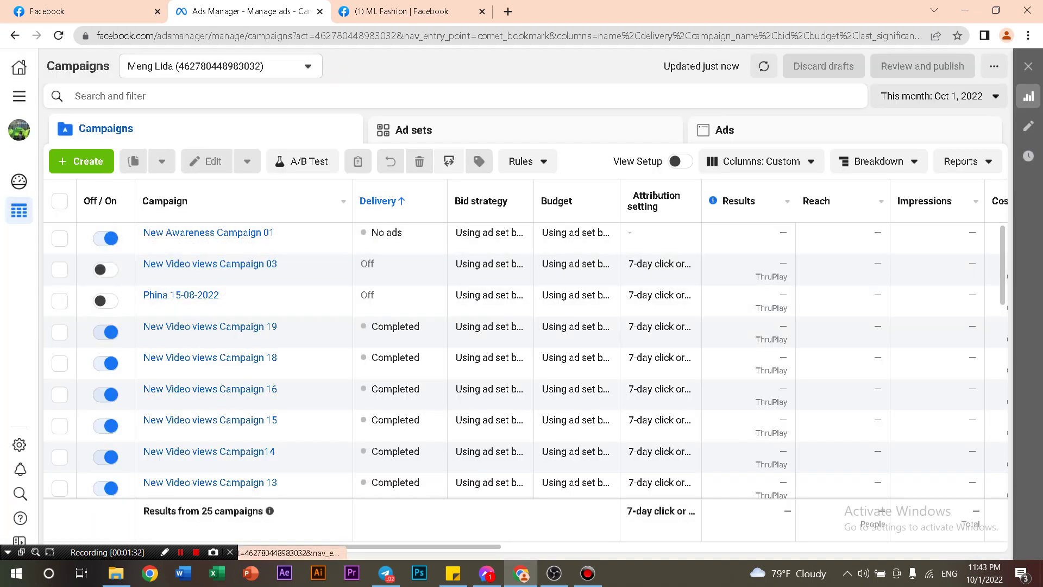
pyautogui.click(402, 11)
# Switch Now into the ML Fashion Page and browse its timeline showing 254 likes and 550 followers
pyautogui.scroll(4, 659, 324)
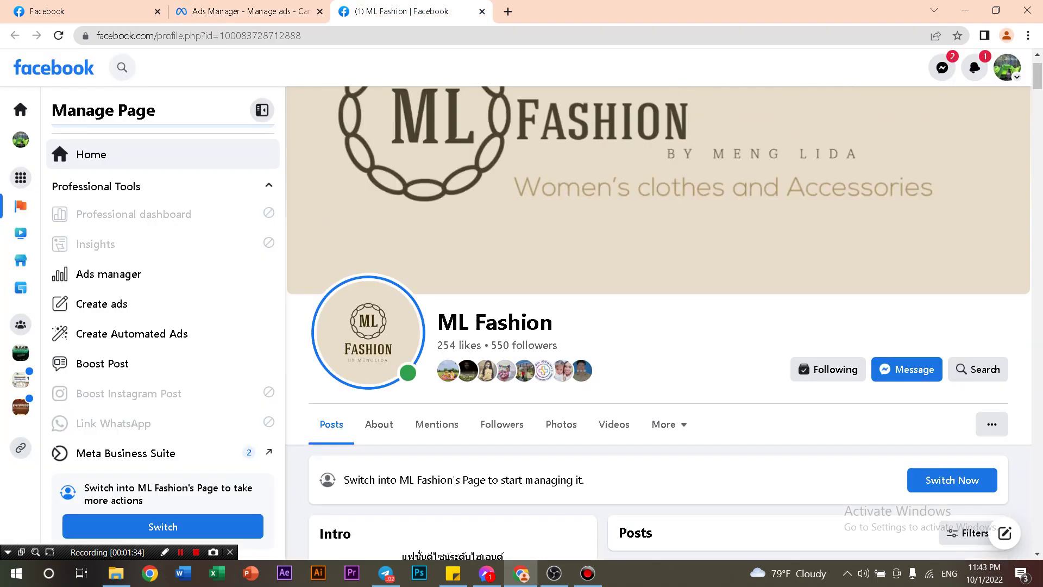
pyautogui.scroll(-3, 658, 324)
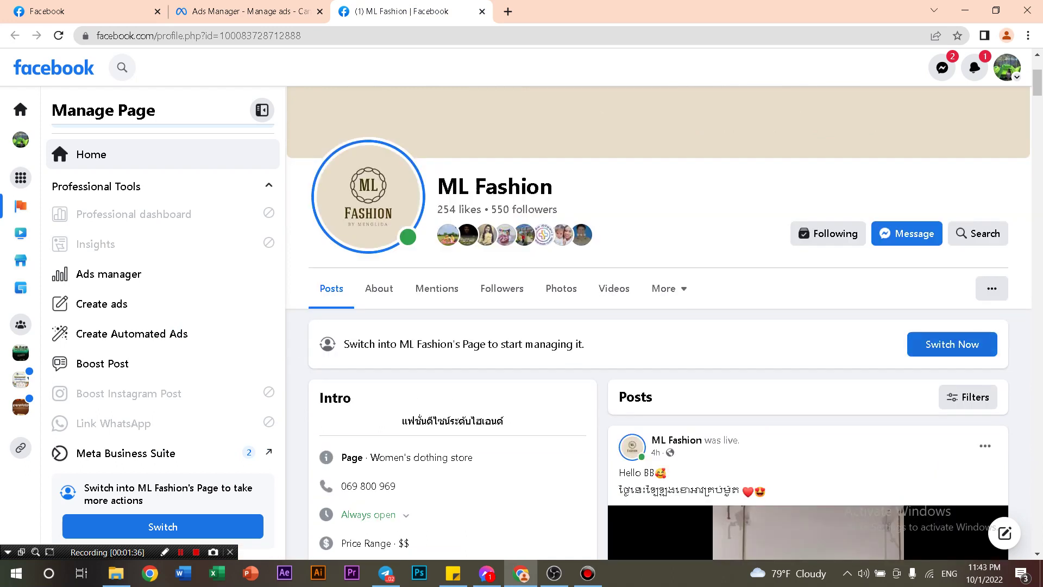
pyautogui.click(952, 345)
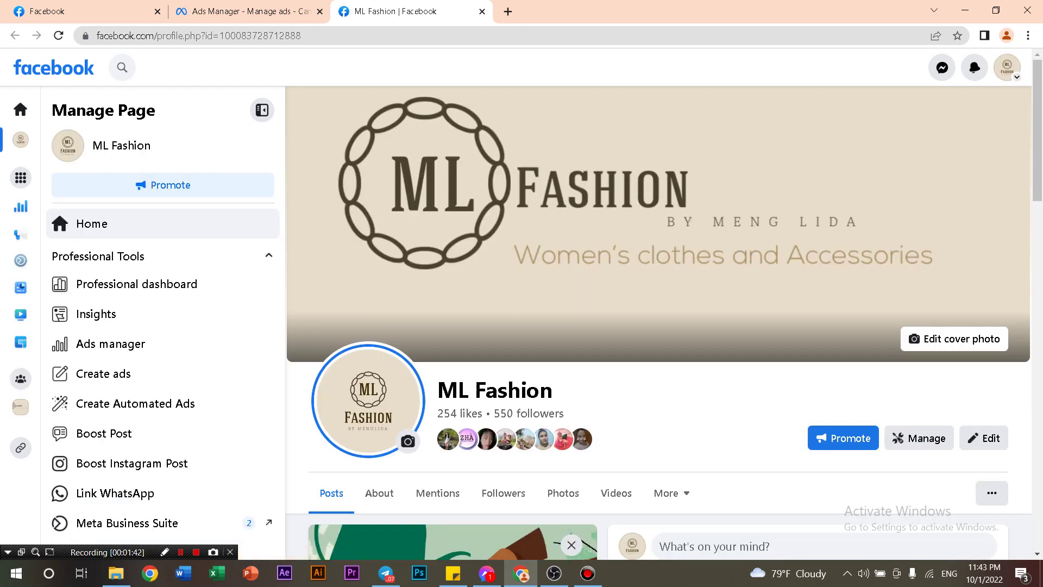
pyautogui.scroll(-4, 659, 323)
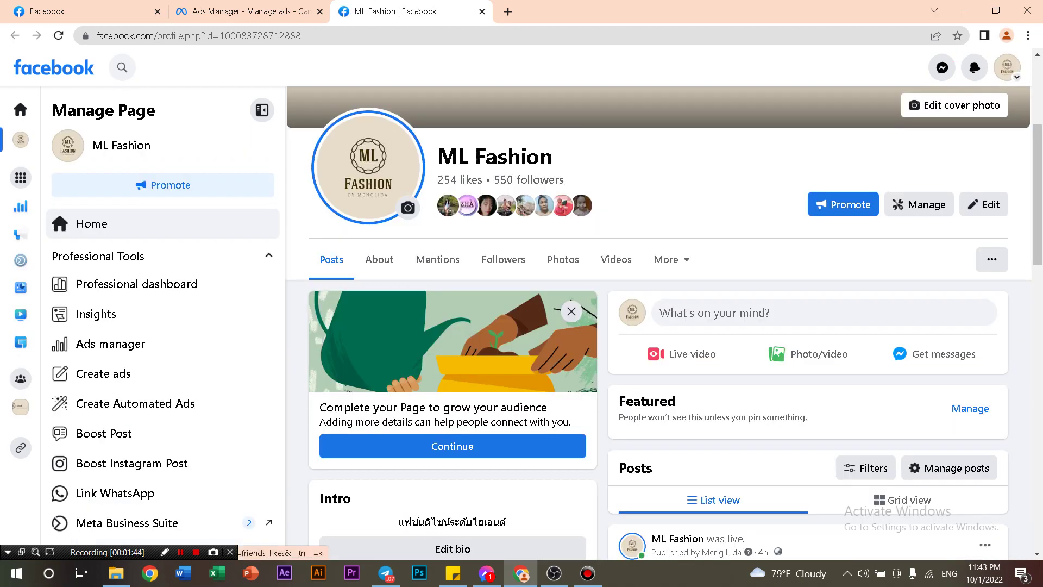
pyautogui.scroll(-1, 659, 239)
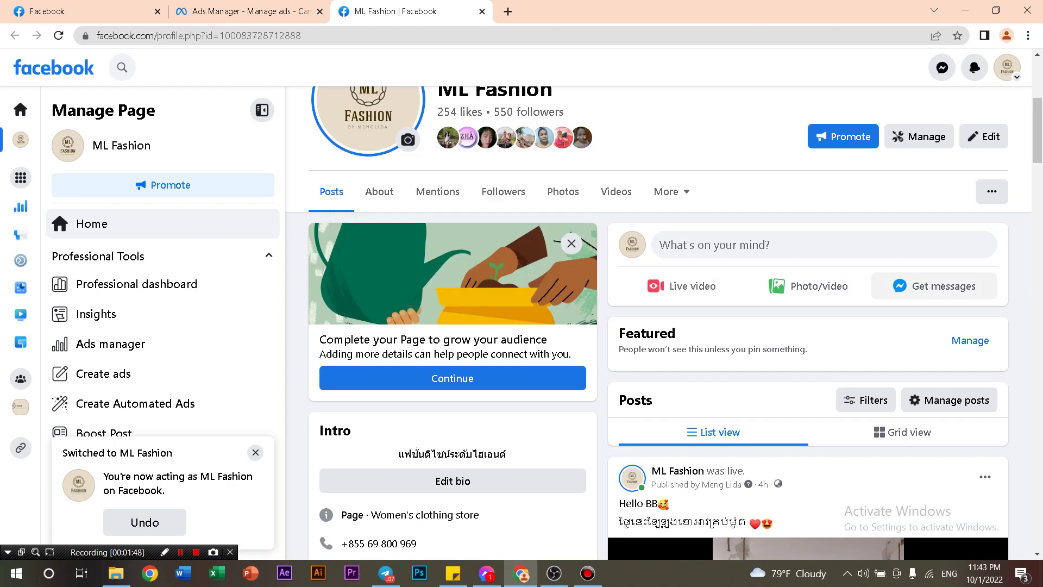
pyautogui.scroll(-7, 935, 285)
pyautogui.scroll(-2, 659, 342)
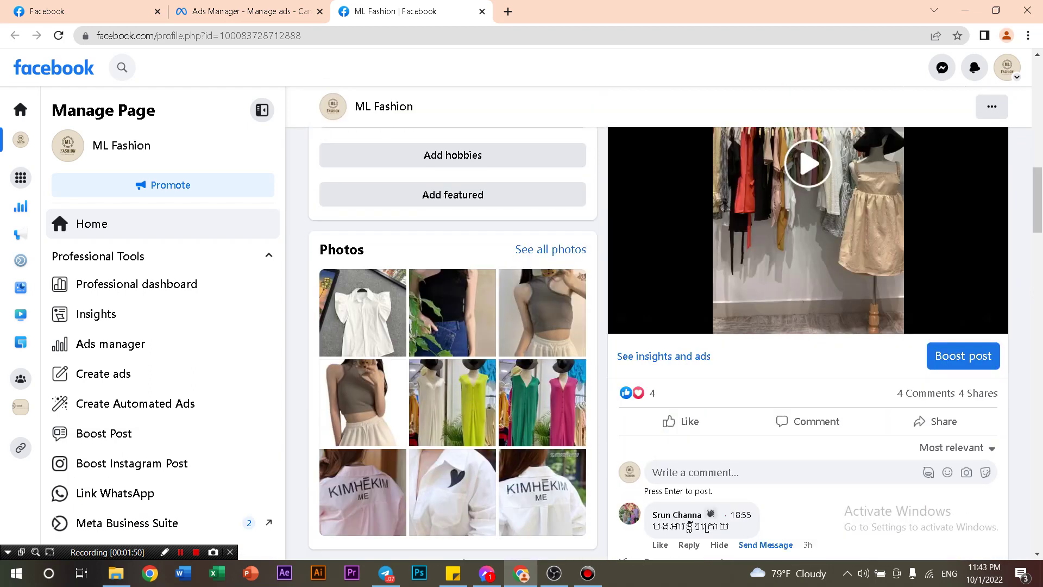
pyautogui.scroll(10, 659, 342)
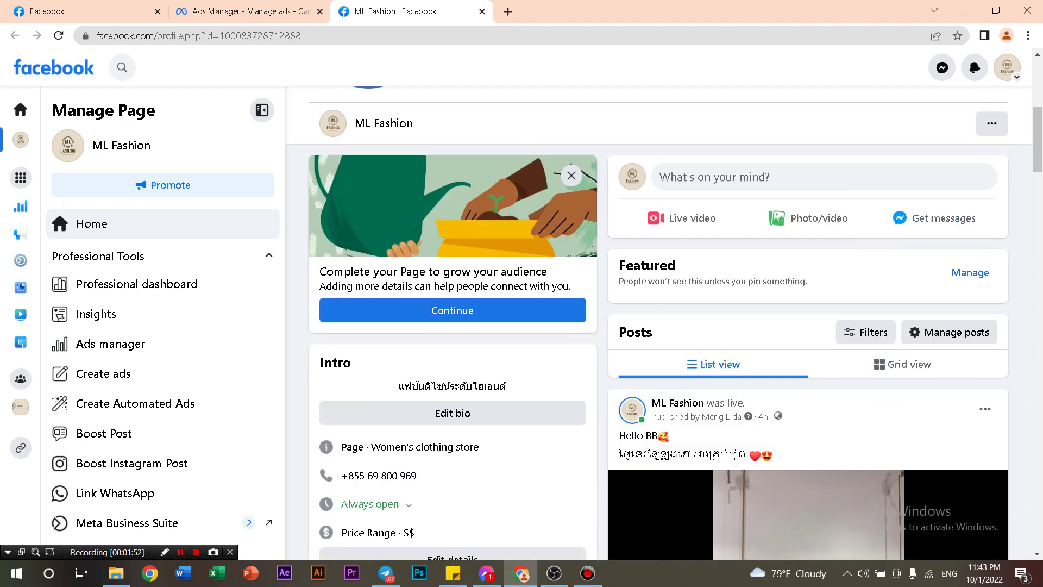
pyautogui.scroll(3, 659, 343)
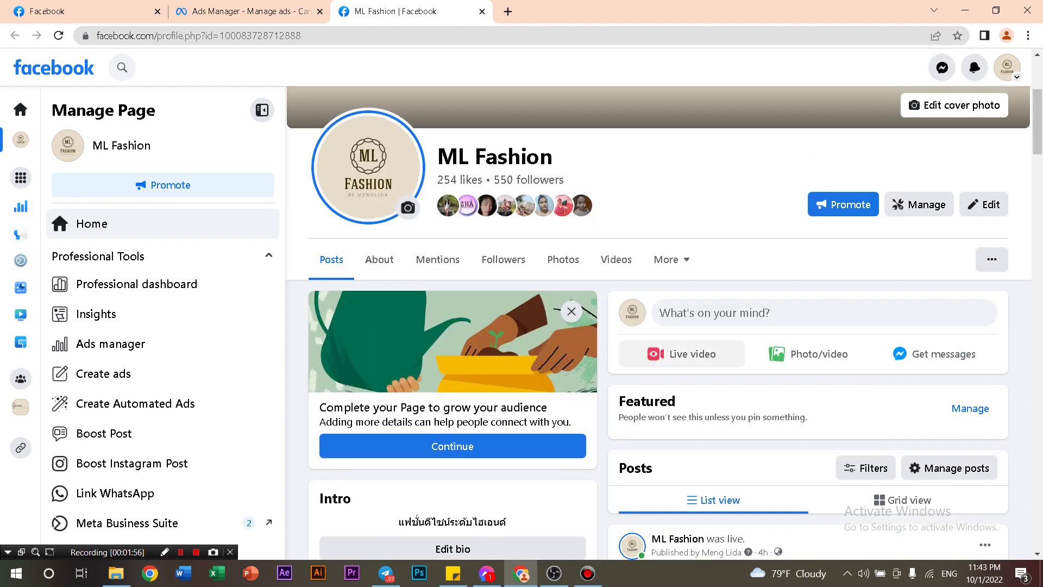
pyautogui.scroll(-1, 658, 343)
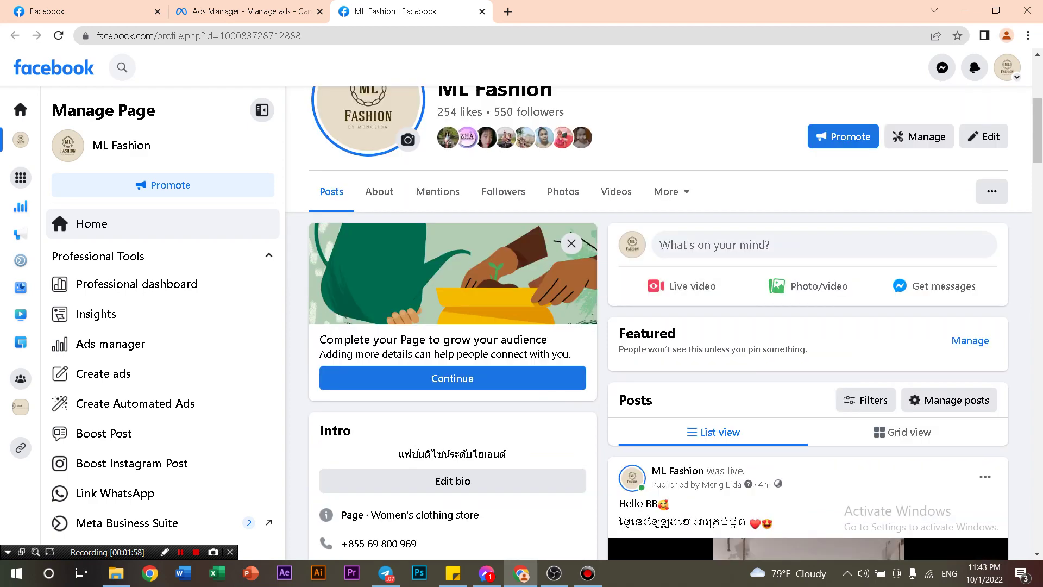
# Start a live video for ML Fashion and pick the Go live option in Live Producer
pyautogui.click(681, 286)
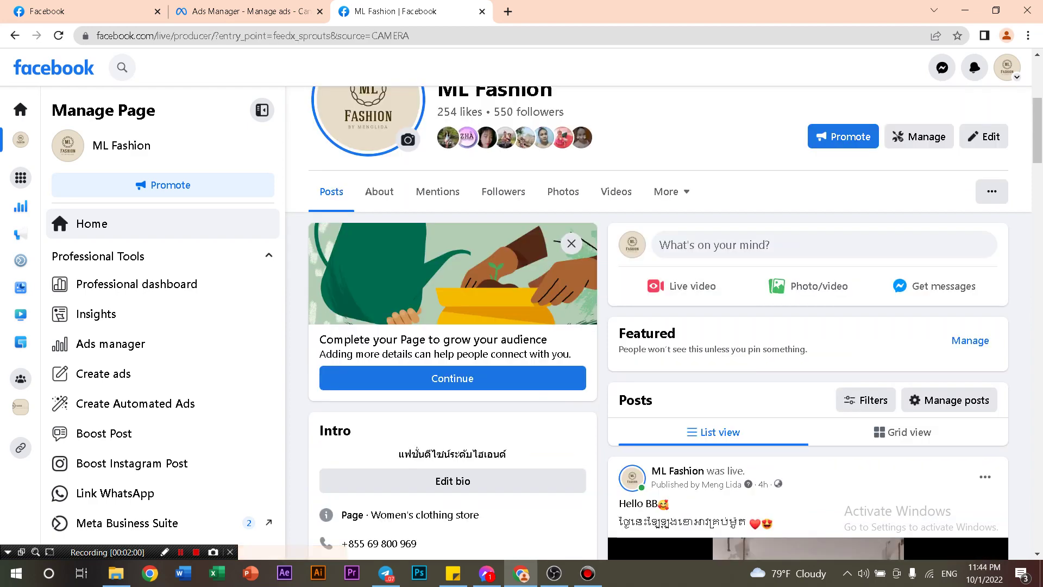
pyautogui.scroll(-2, 529, 326)
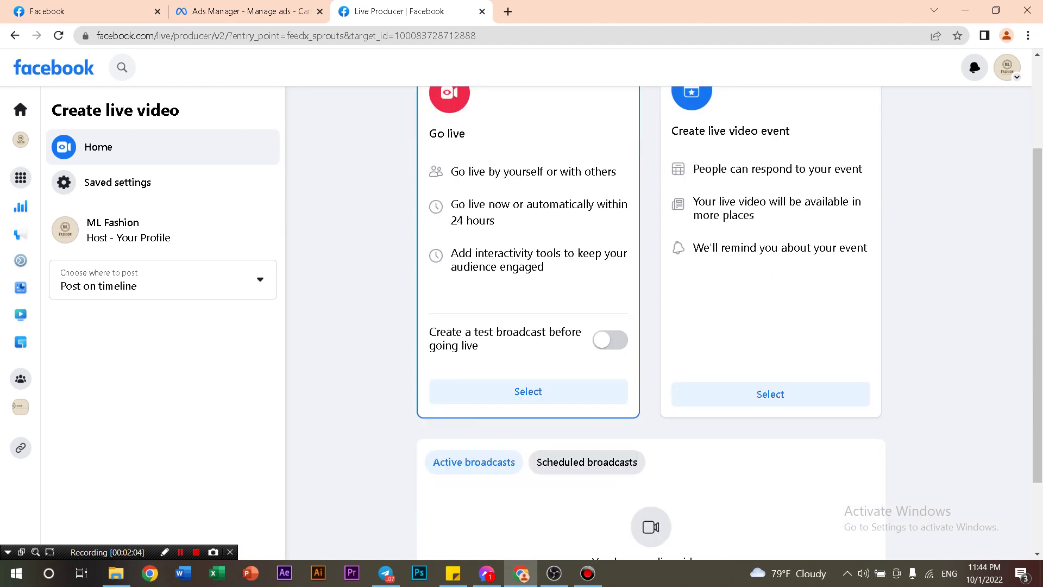
pyautogui.moveTo(436, 333); pyautogui.dragTo(479, 346)
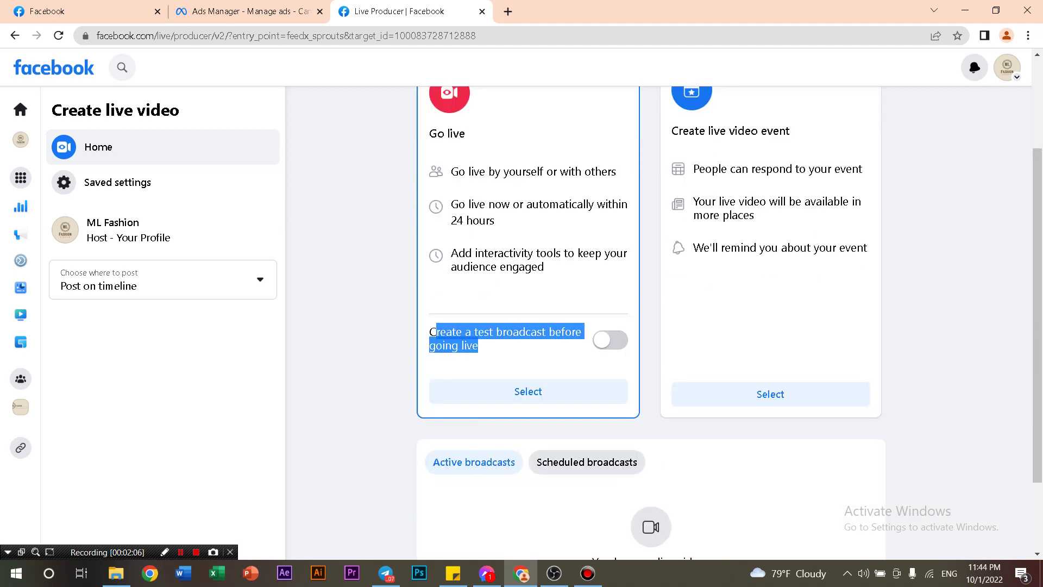
pyautogui.click(489, 348)
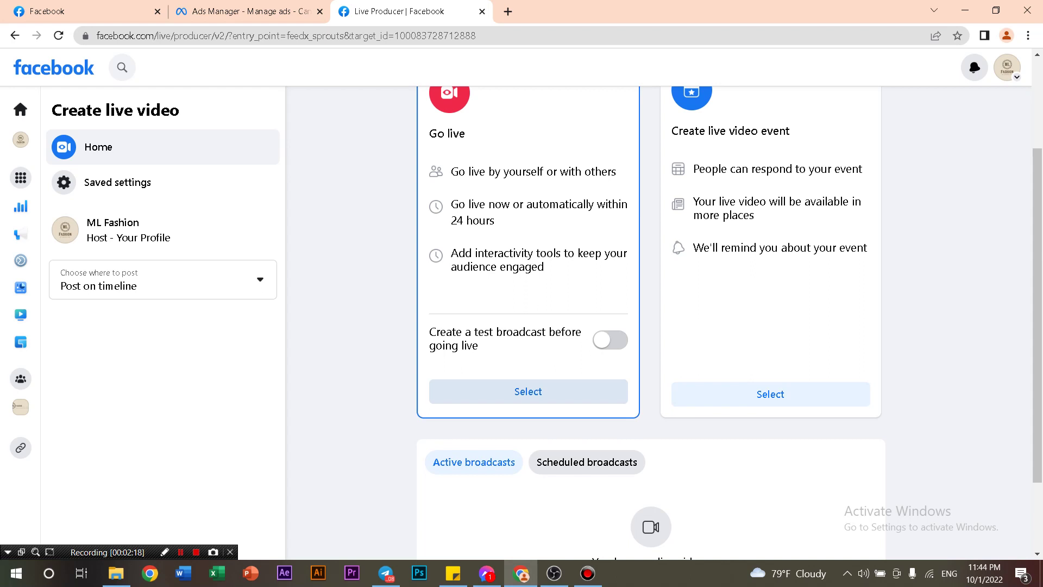
pyautogui.click(528, 391)
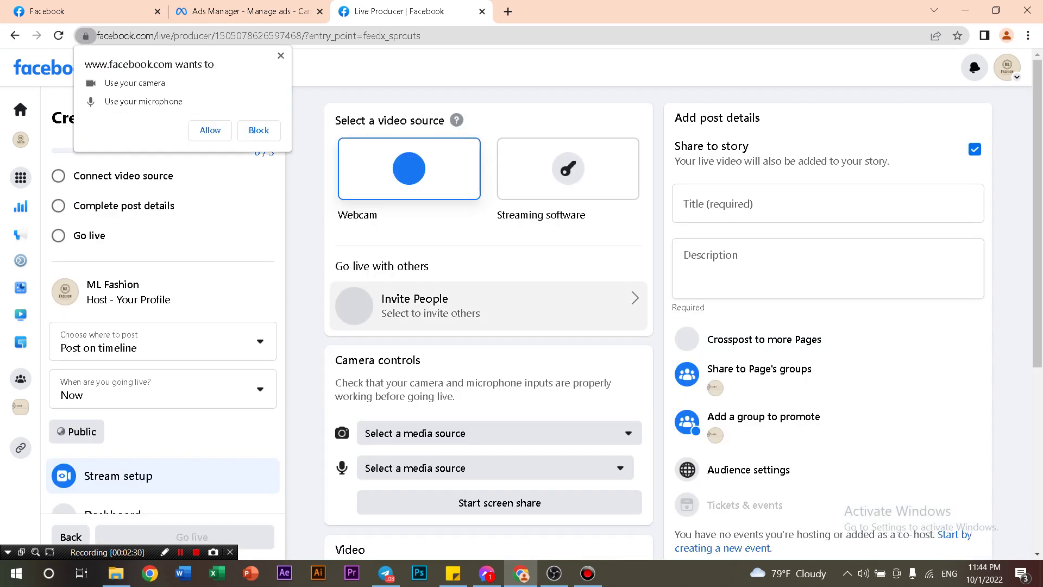
# Allow camera access and set the video source to Streaming software, dismissing the tips popup
pyautogui.click(211, 130)
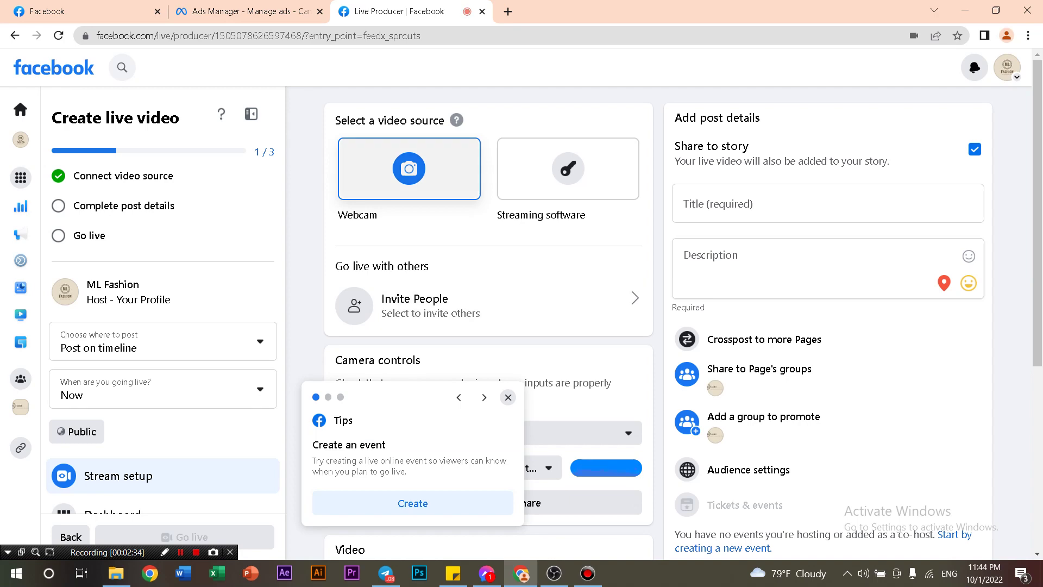
pyautogui.scroll(-5, 489, 326)
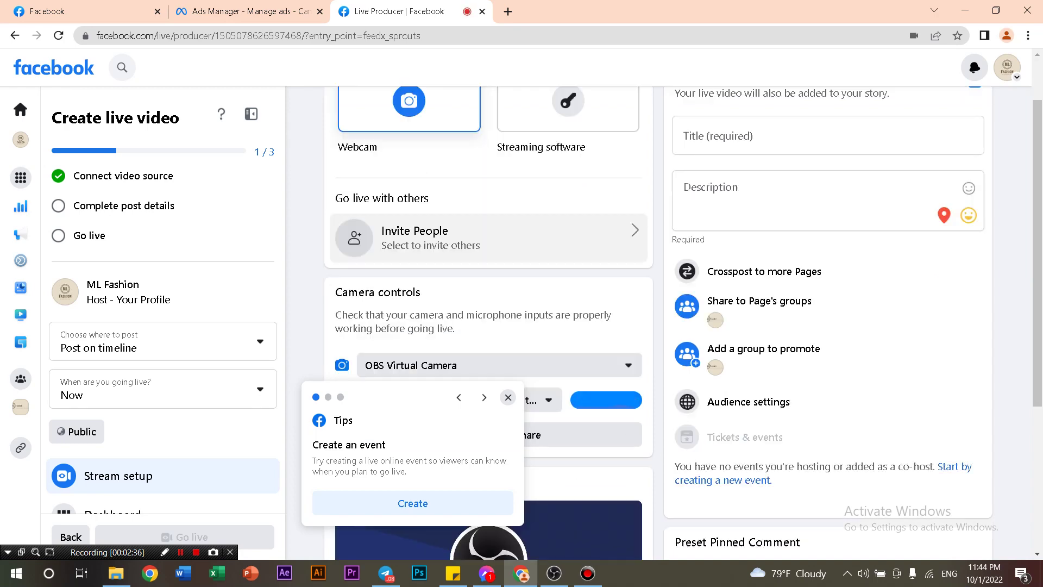
pyautogui.scroll(5, 489, 326)
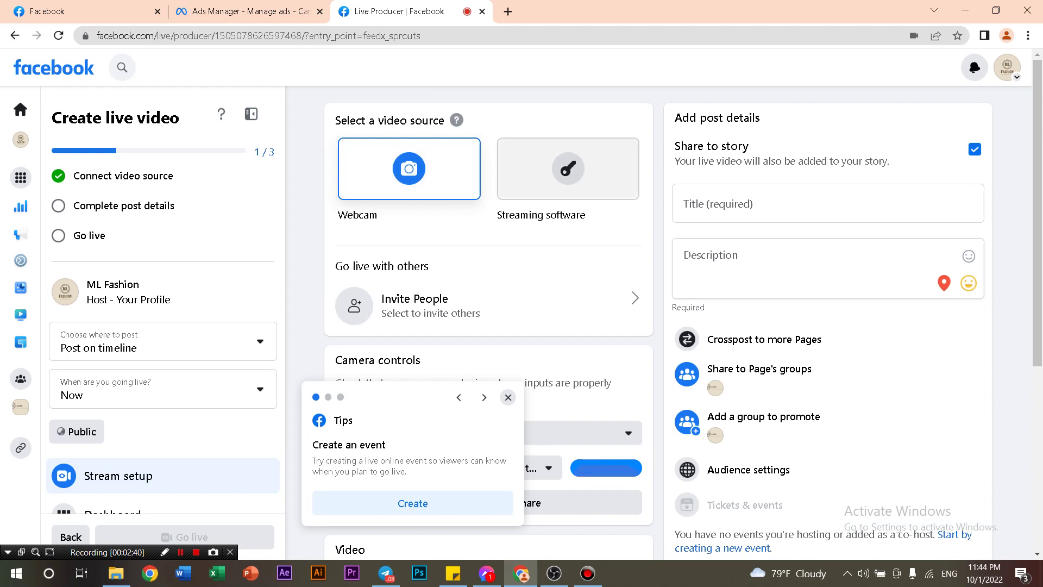
pyautogui.click(568, 168)
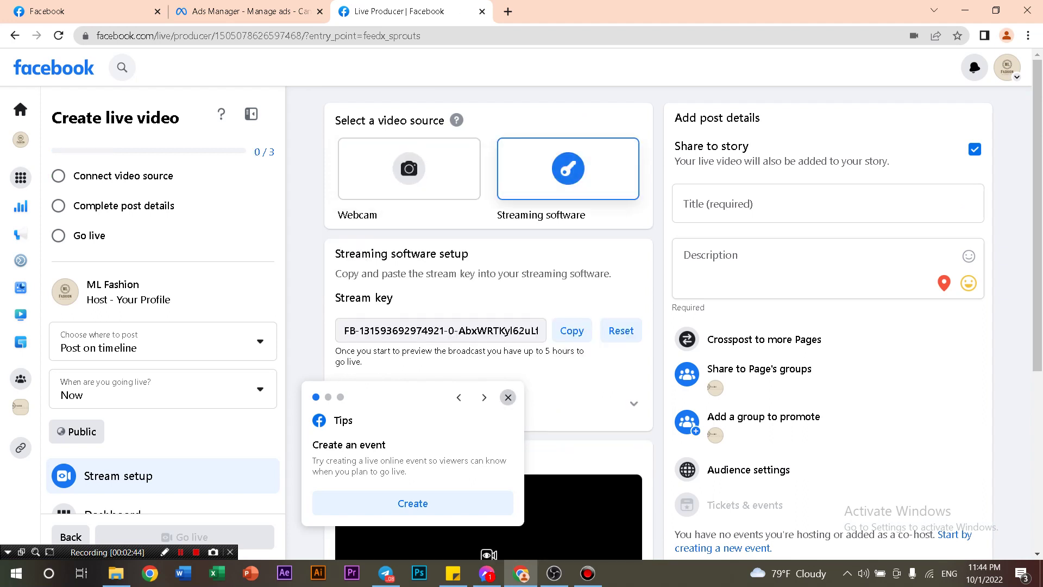
pyautogui.click(508, 396)
pyautogui.click(508, 395)
pyautogui.click(509, 410)
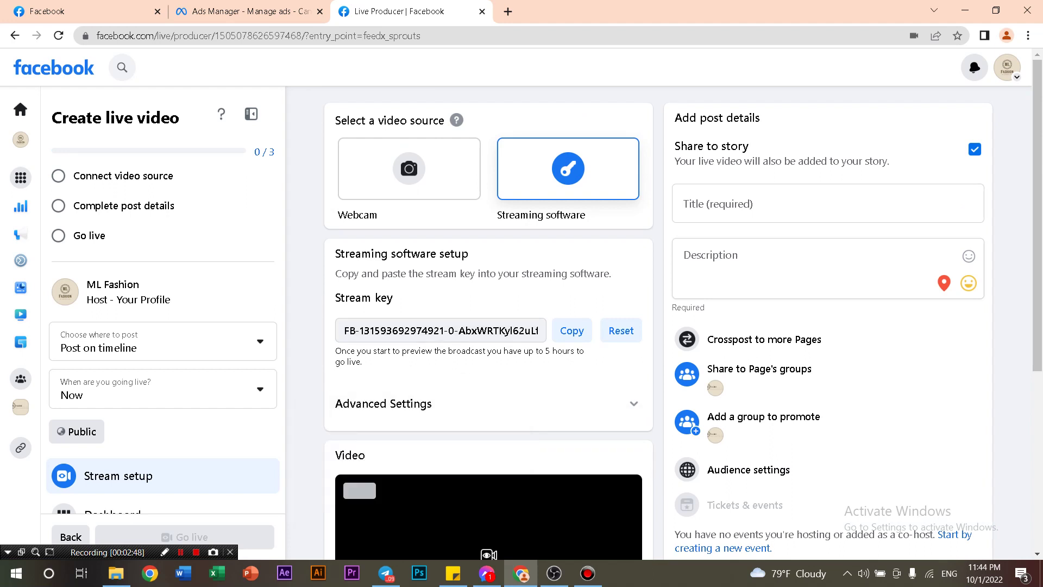
# Copy the live video's stream key and bring OBS Studio to the front
pyautogui.click(572, 330)
pyautogui.scroll(-2, 565, 408)
pyautogui.click(554, 574)
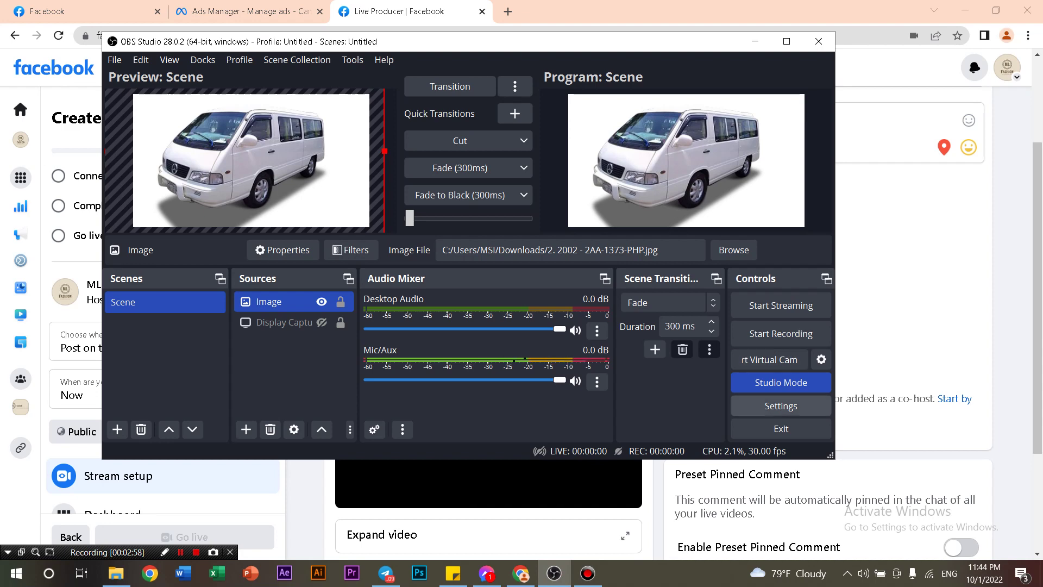
# In OBS Settings > Stream, paste the copied key over the old stream key and save
pyautogui.click(780, 406)
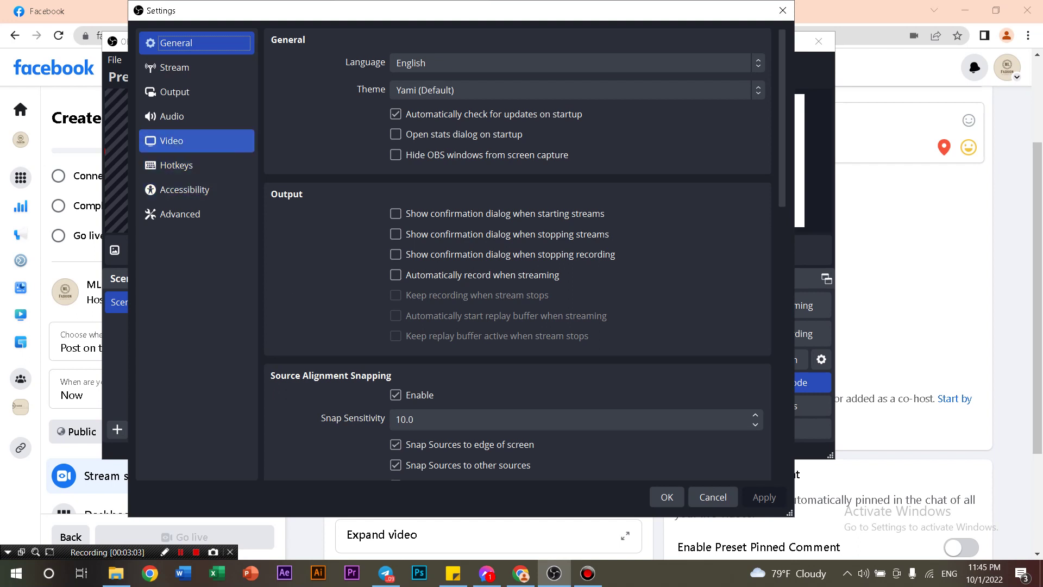
pyautogui.click(174, 68)
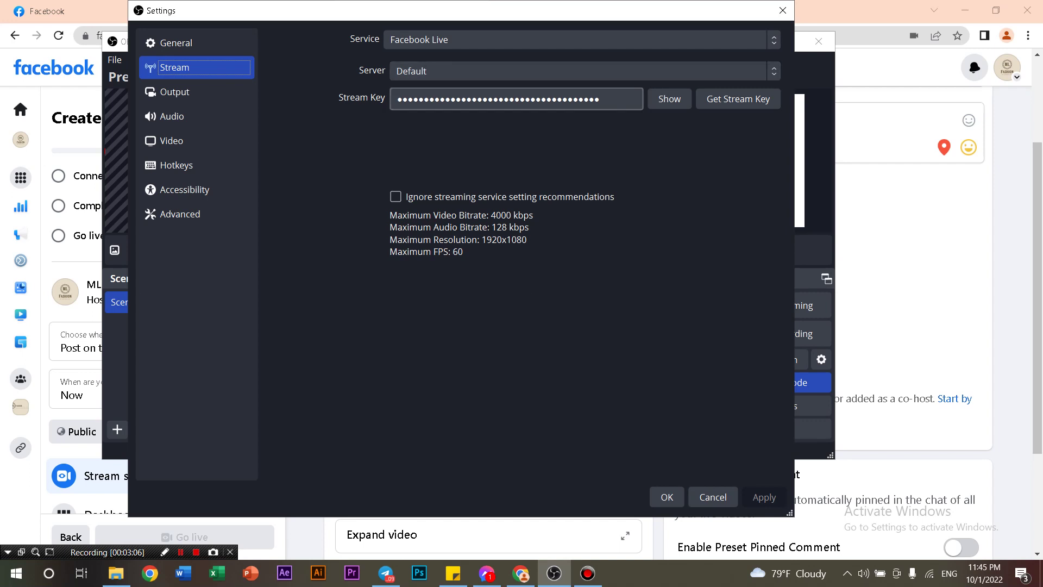
pyautogui.click(669, 99)
pyautogui.click(609, 99)
pyautogui.moveTo(608, 100); pyautogui.dragTo(394, 100)
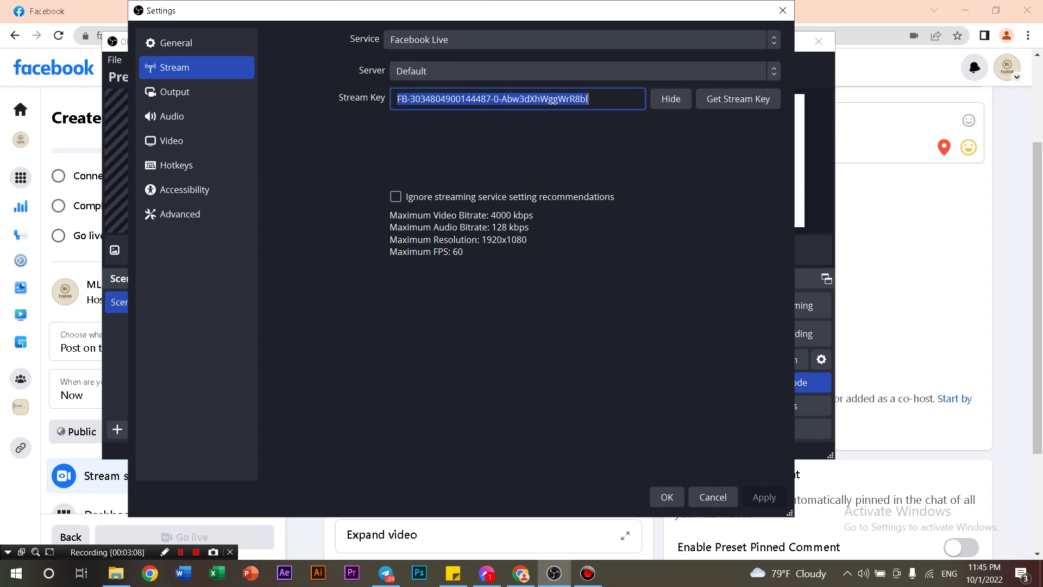
pyautogui.hotkey('ctrl', 'v')
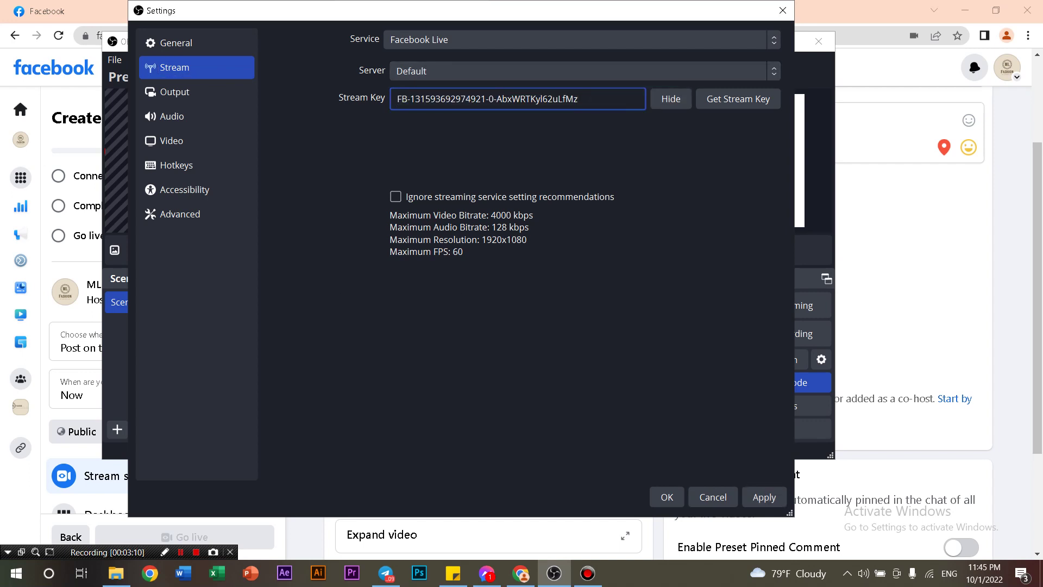
pyautogui.click(764, 497)
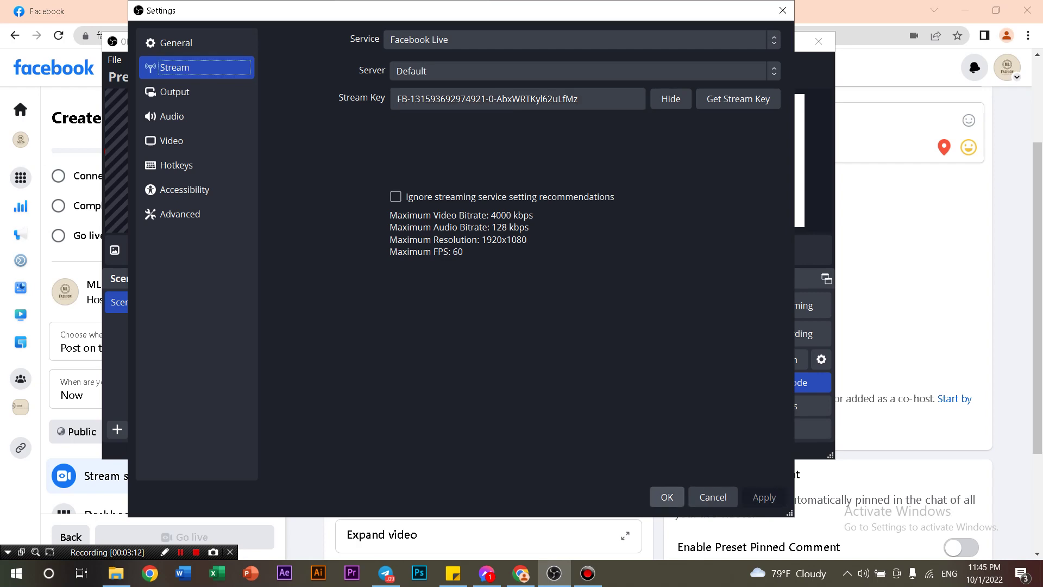
pyautogui.click(667, 497)
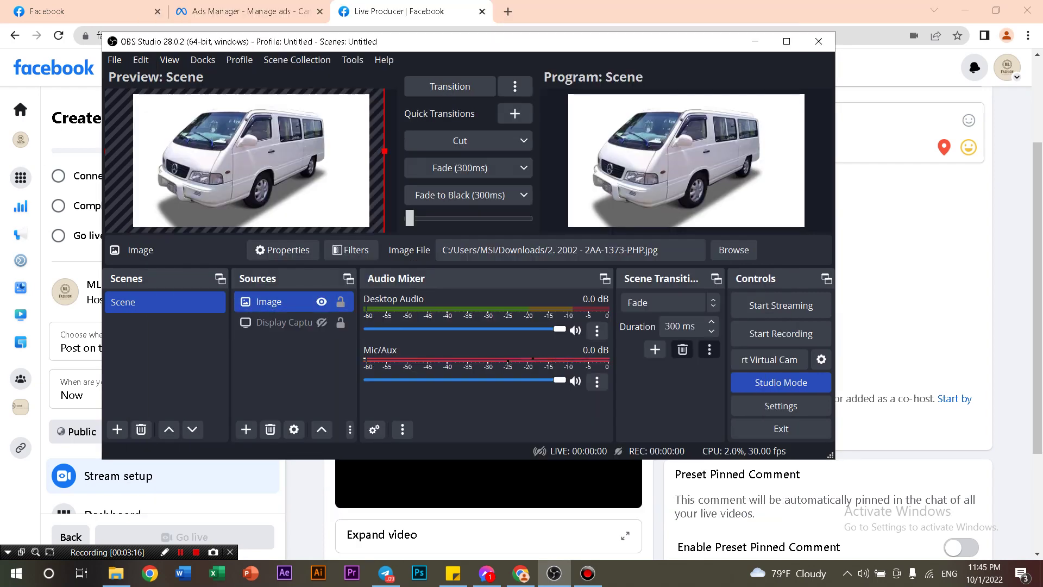
pyautogui.hotkey('alt', 'Tab')
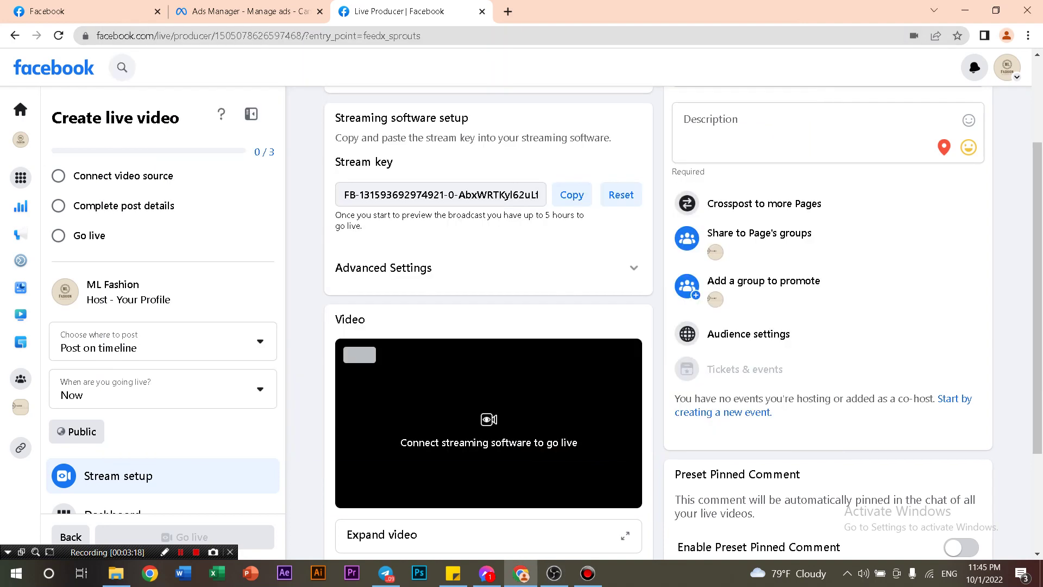
# Enter 'Good Night' as the live video title and paste it into the description
pyautogui.scroll(1, 827, 136)
pyautogui.click(827, 135)
pyautogui.scroll(1, 826, 135)
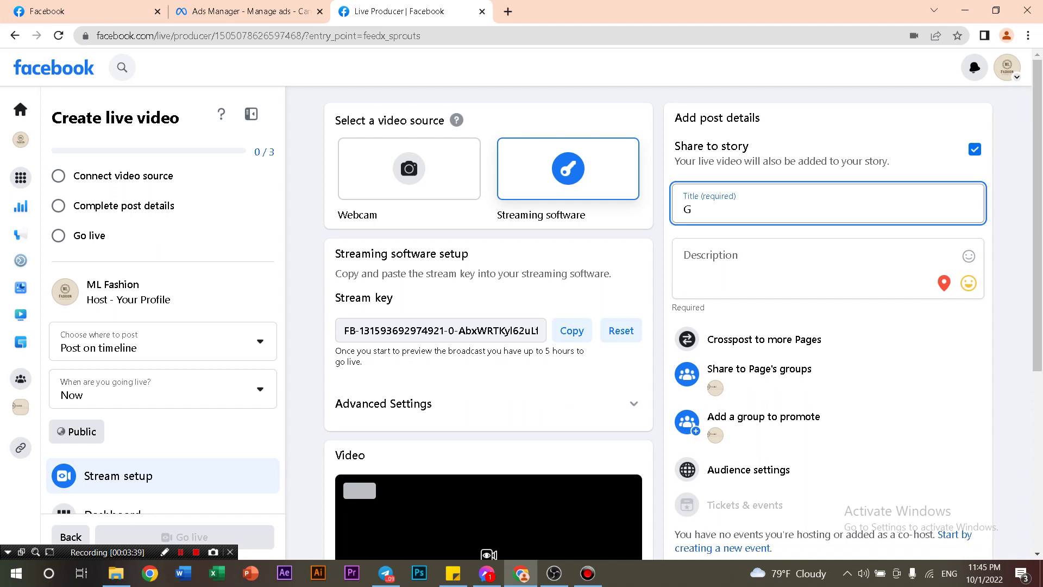
pyautogui.write('Good Night')
pyautogui.hotkey('ctrl', 'a')
pyautogui.hotkey('ctrl', 'c')
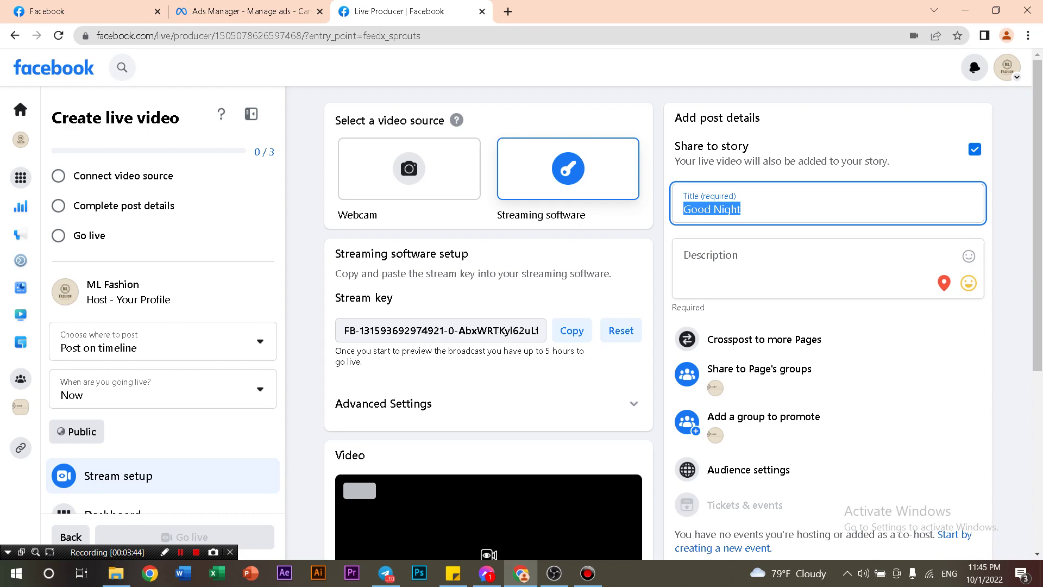
pyautogui.click(707, 255)
pyautogui.hotkey('ctrl', 'v')
# Review the rest of the live video setup, then bring OBS Studio back up
pyautogui.scroll(-4, 815, 174)
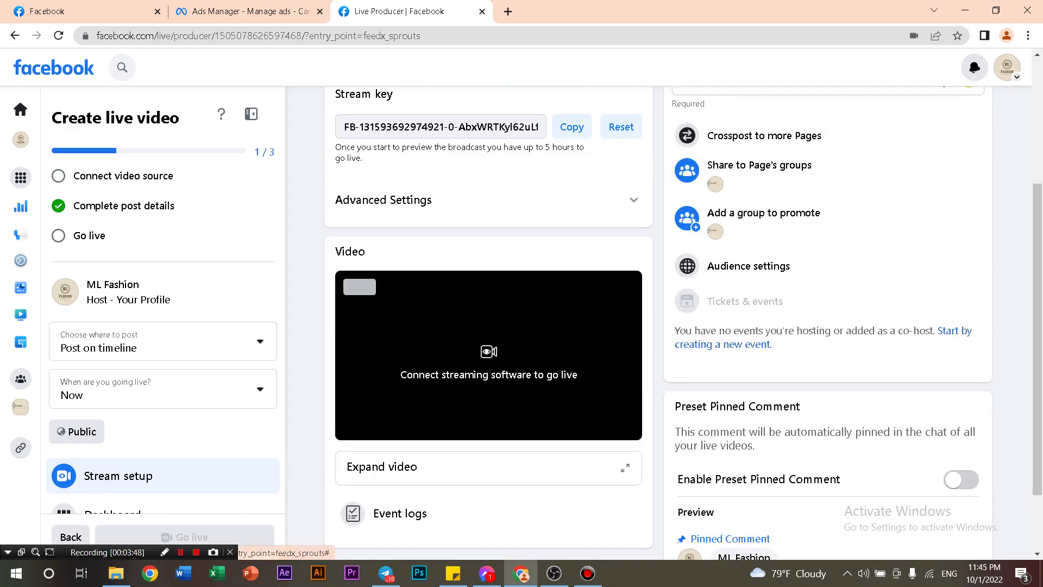
pyautogui.scroll(-2, 489, 326)
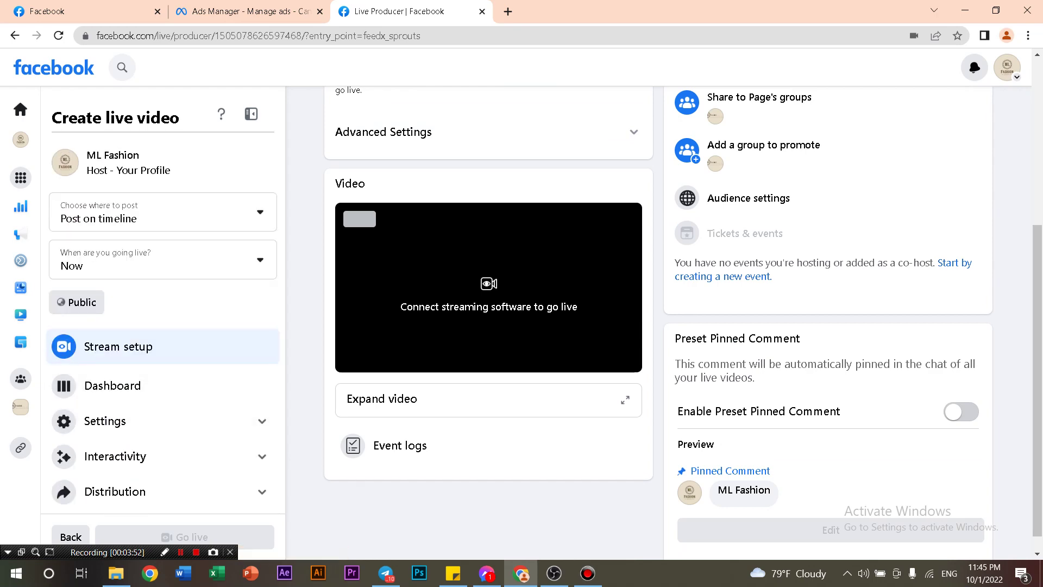
pyautogui.scroll(5, 652, 326)
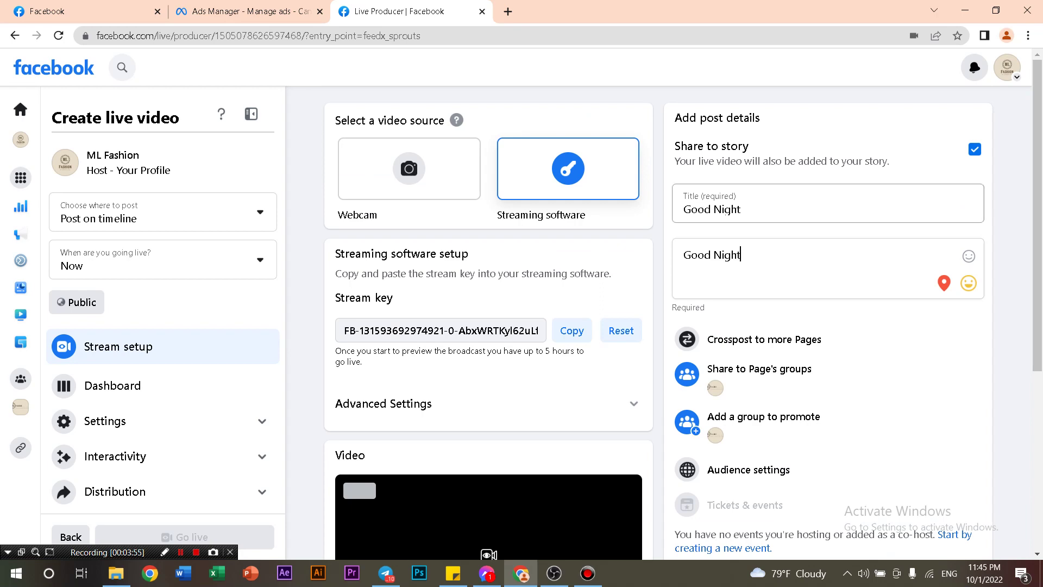
pyautogui.scroll(-3, 489, 272)
pyautogui.scroll(-3, 490, 326)
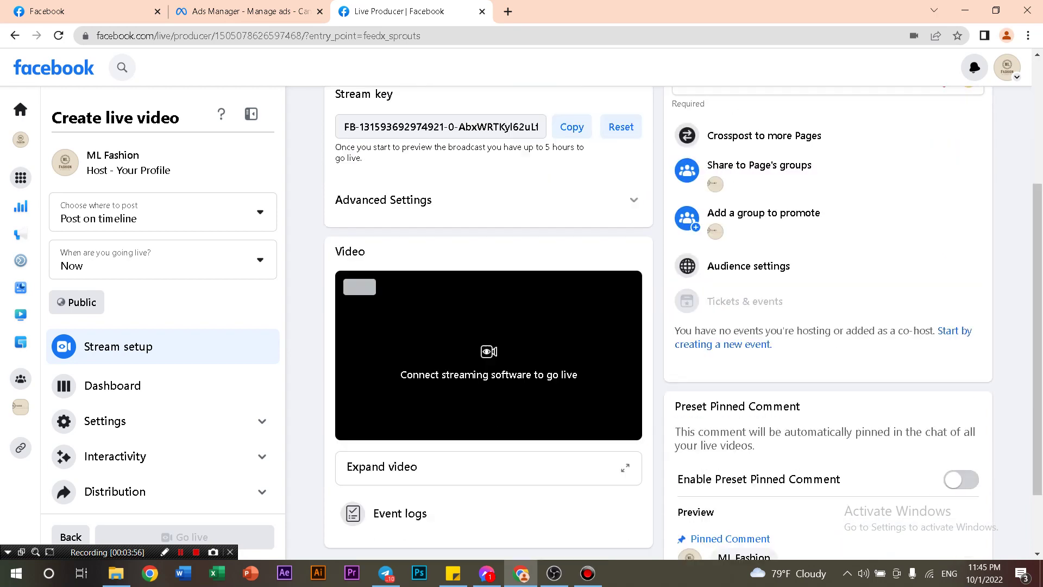
pyautogui.scroll(-1, 489, 326)
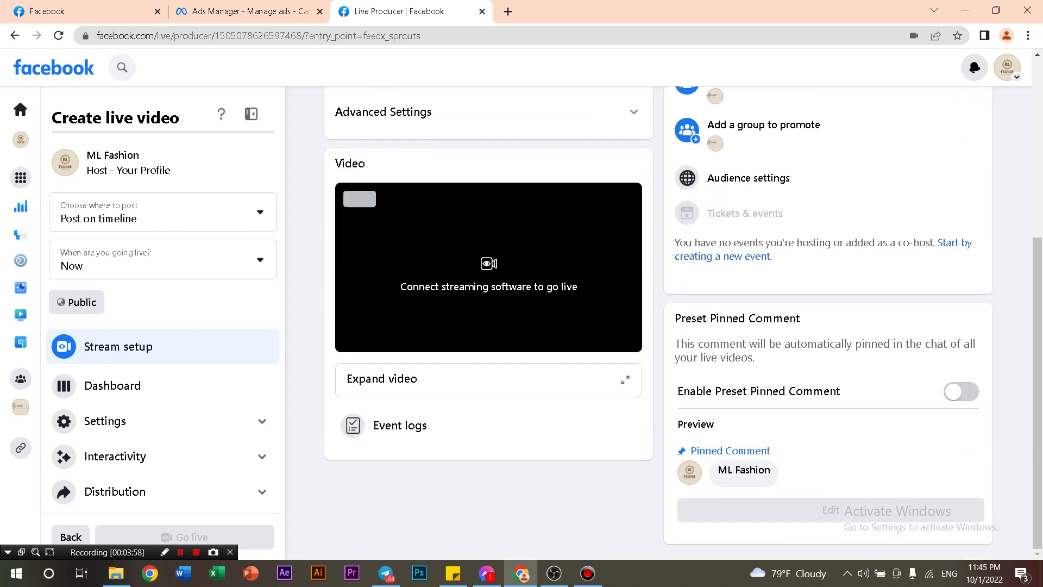
pyautogui.click(553, 573)
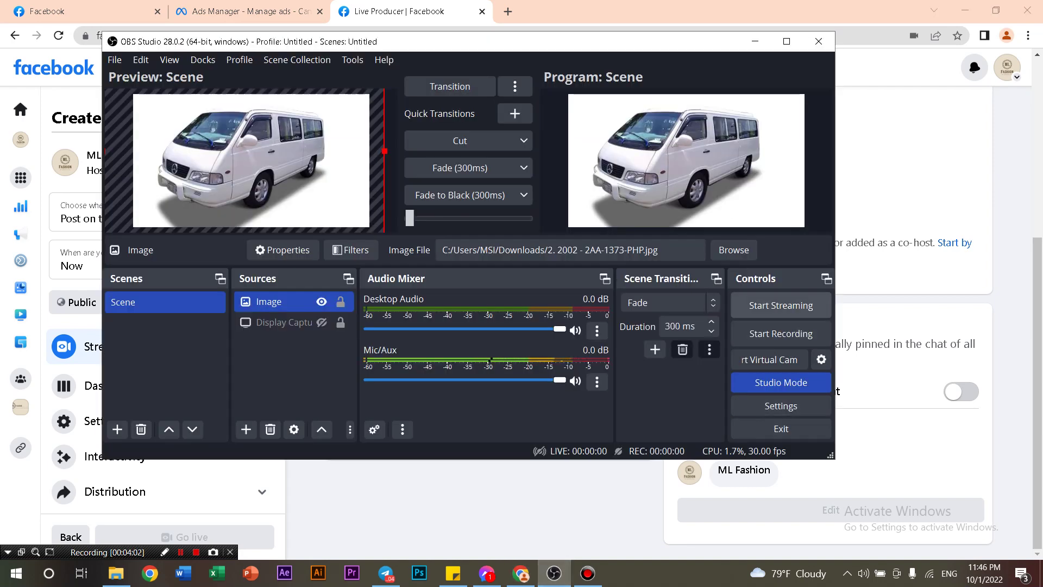
# Try starting the OBS stream, dismiss the streaming failure error, and minimize OBS
pyautogui.click(781, 306)
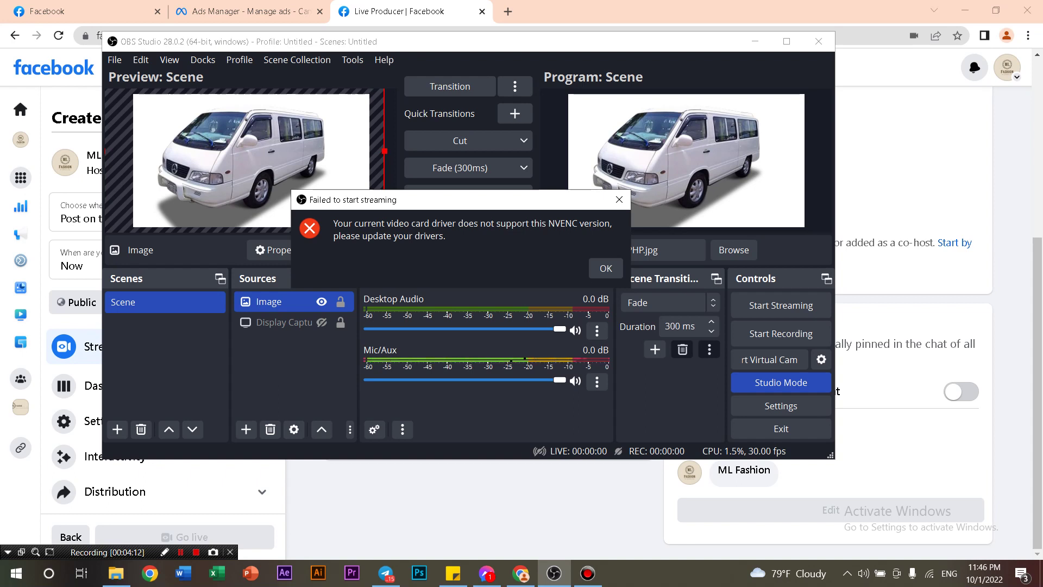
pyautogui.click(606, 268)
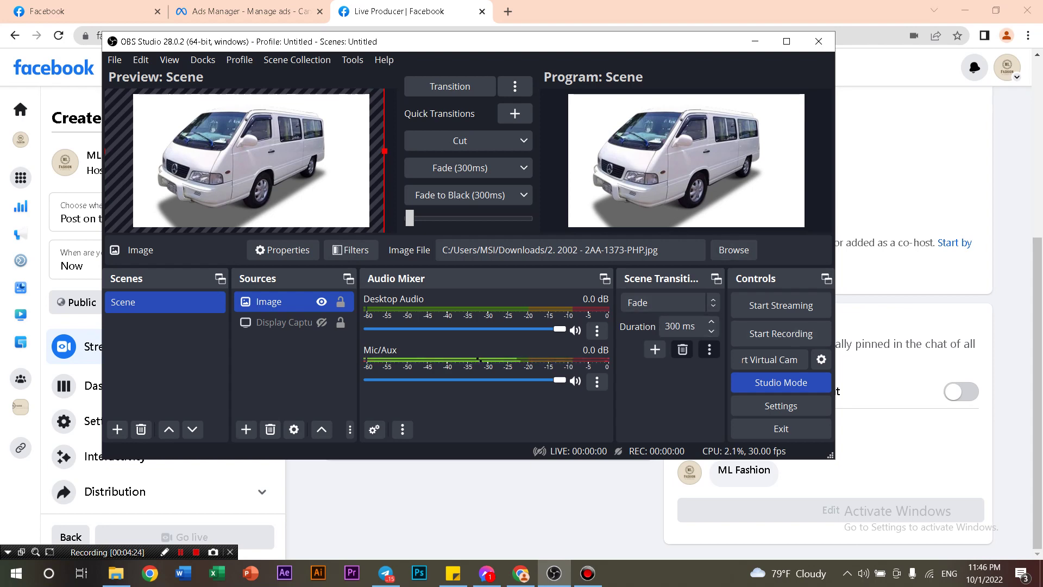
pyautogui.click(755, 42)
# Select Webcam (OBS Virtual Camera) as the Good Night live video's source
pyautogui.scroll(5, 489, 283)
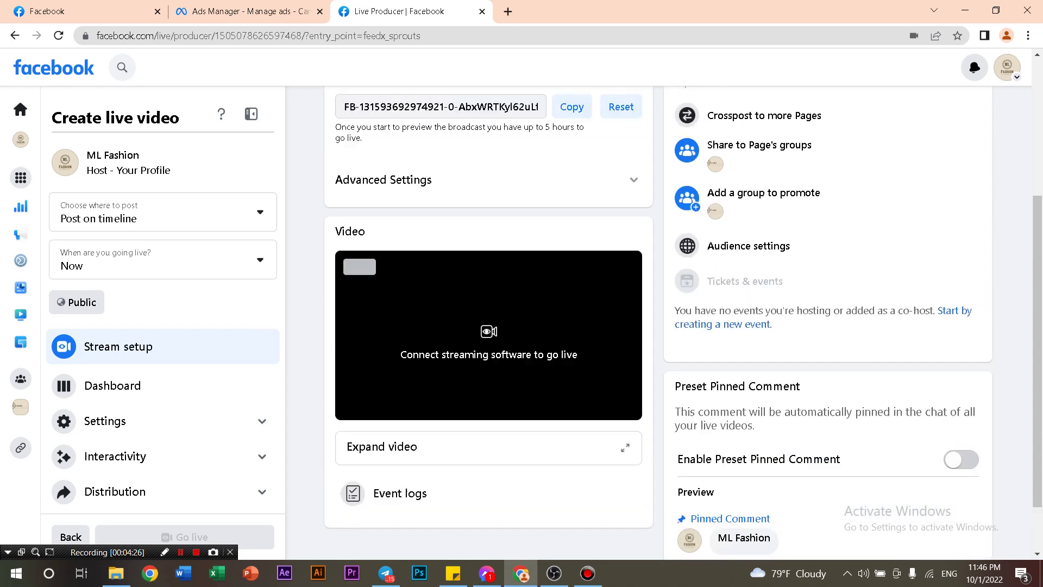
pyautogui.click(409, 169)
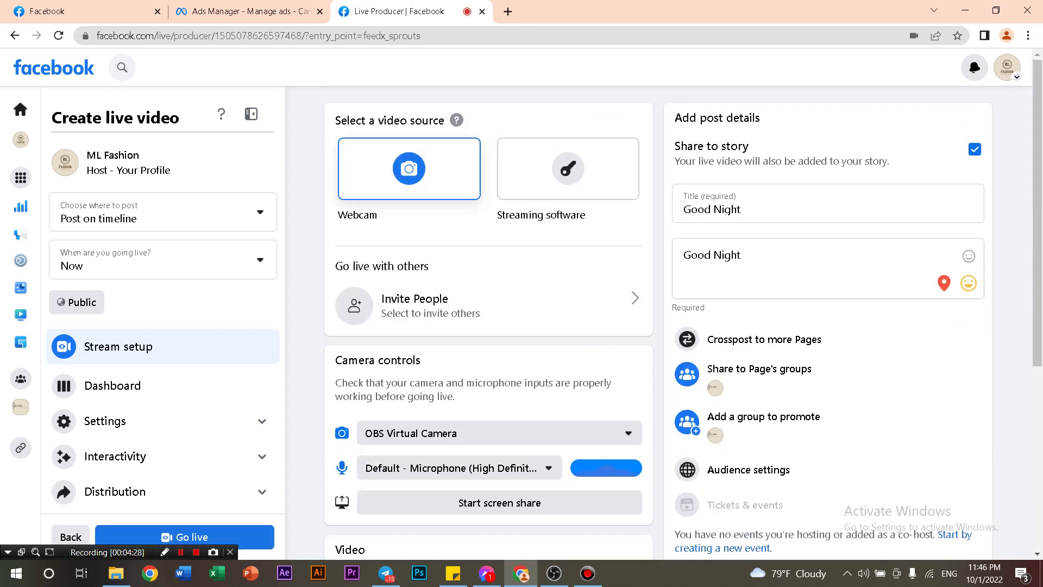
pyautogui.scroll(-5, 489, 326)
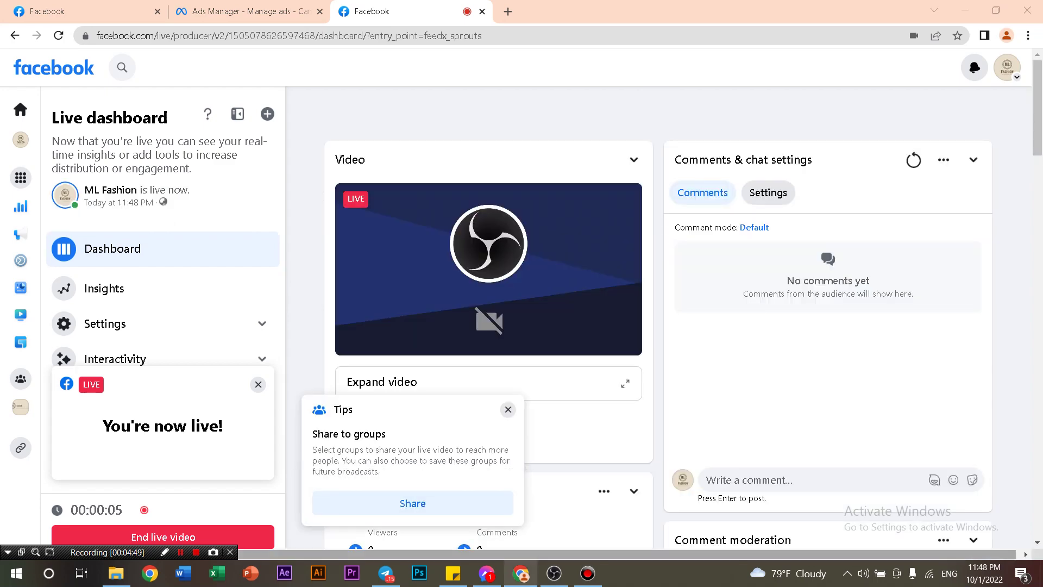
# Restore and re-minimize OBS, then close the share-to-groups tip on the Facebook dashboard
pyautogui.click(554, 573)
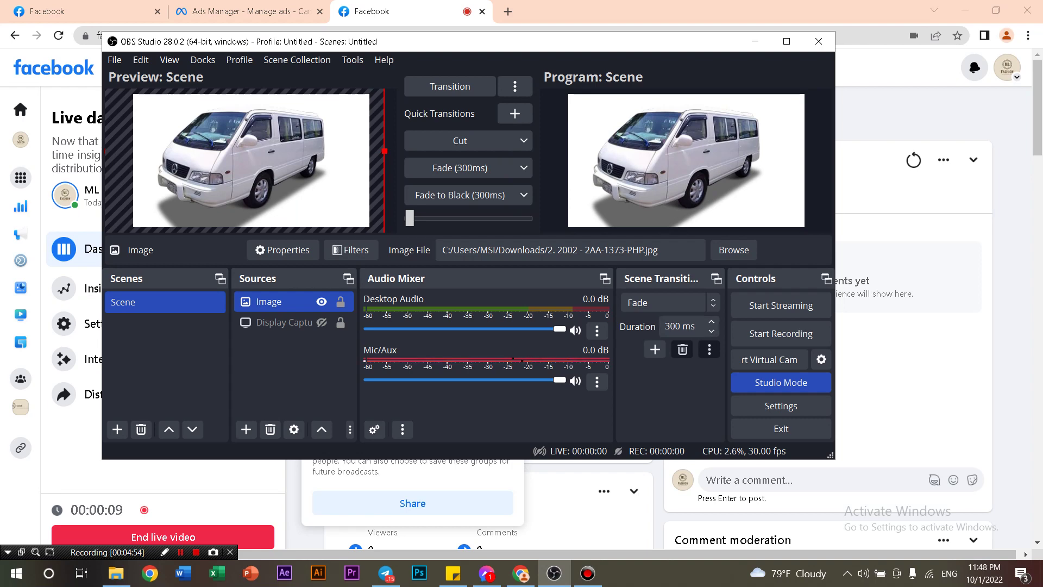
pyautogui.click(755, 41)
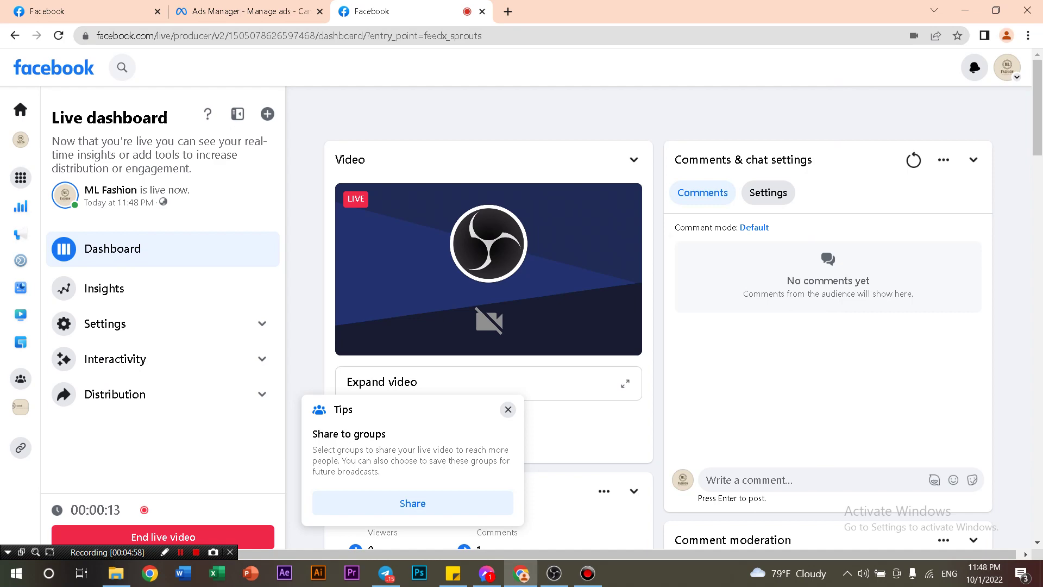
pyautogui.click(508, 409)
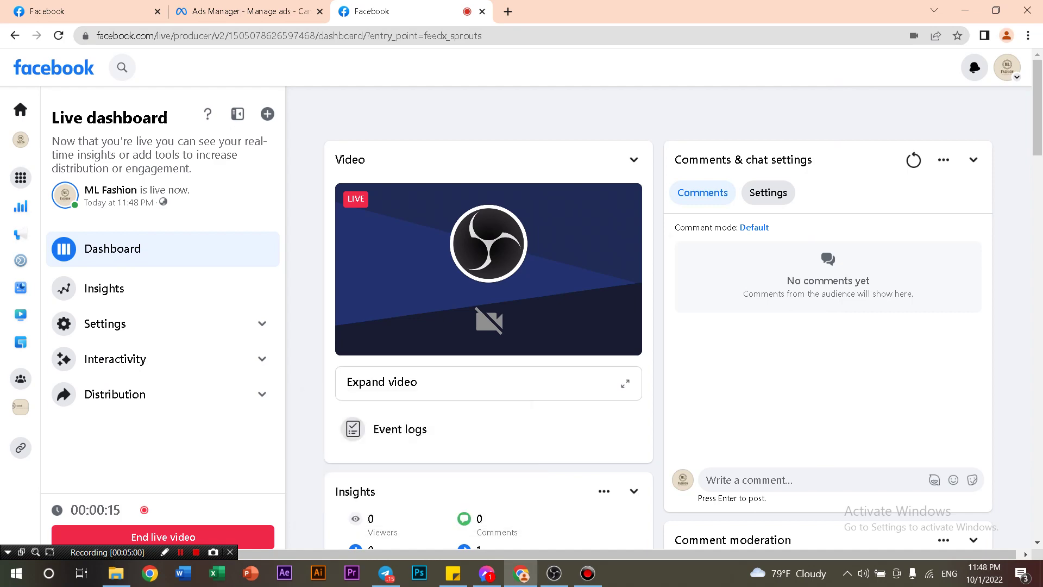
pyautogui.scroll(-1, 508, 410)
pyautogui.scroll(-2, 489, 326)
pyautogui.scroll(3, 489, 326)
# Switch to the ML Fashion profile, open its Page and scroll to the live 'Good Night' post
pyautogui.click(87, 12)
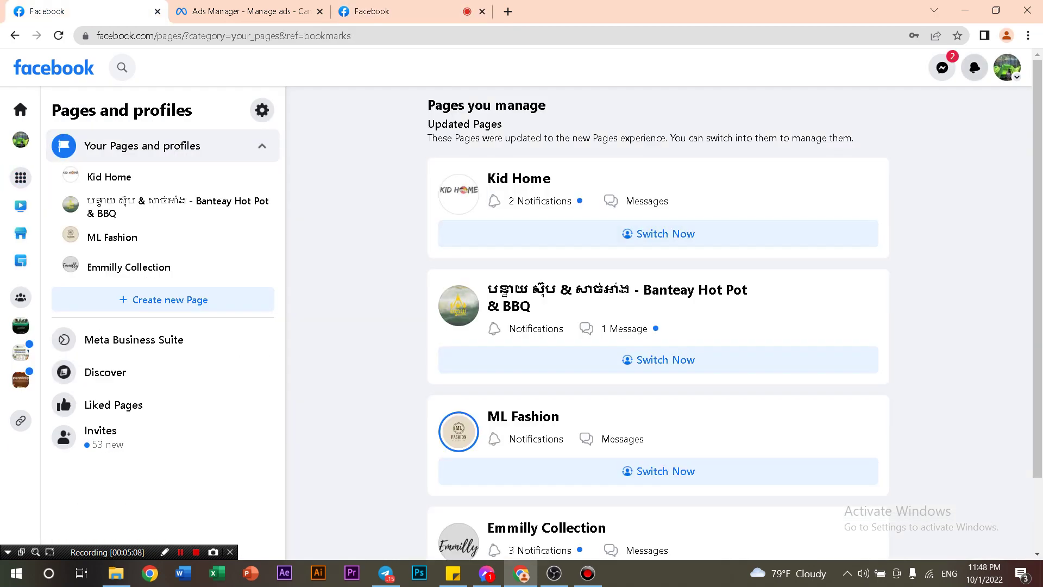
pyautogui.click(1008, 67)
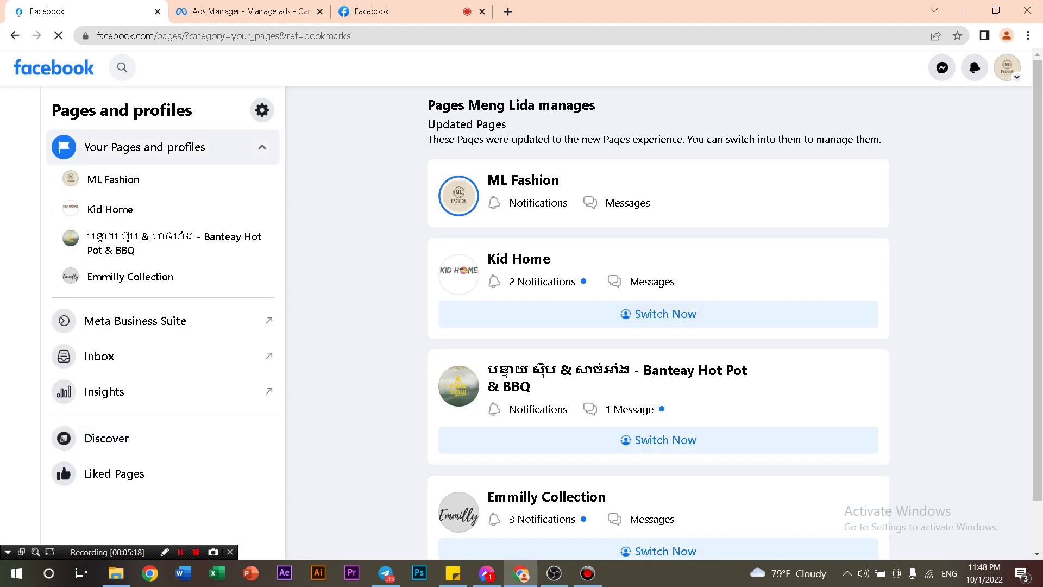
pyautogui.click(524, 180)
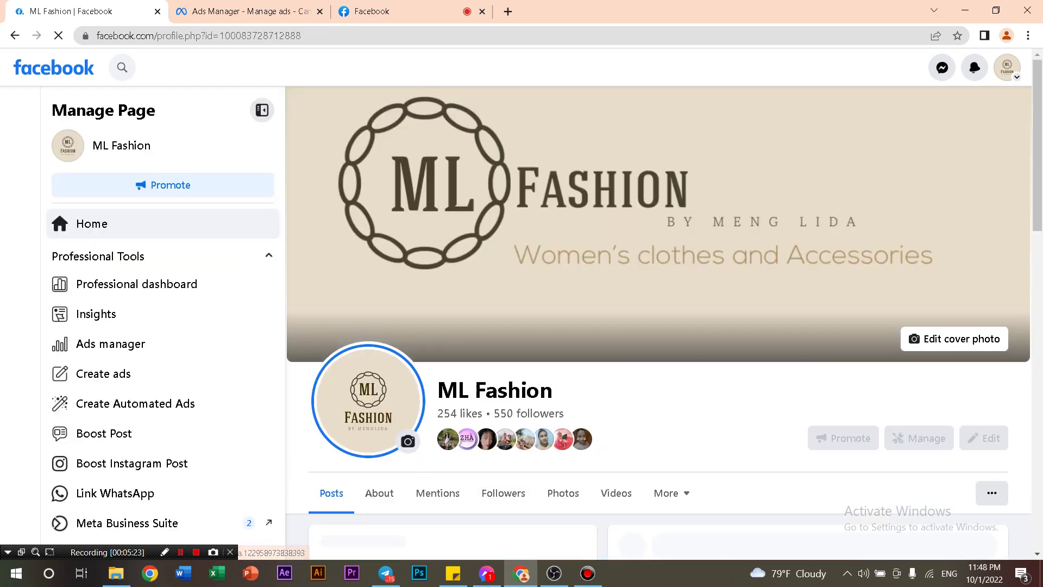
pyautogui.scroll(-3, 617, 357)
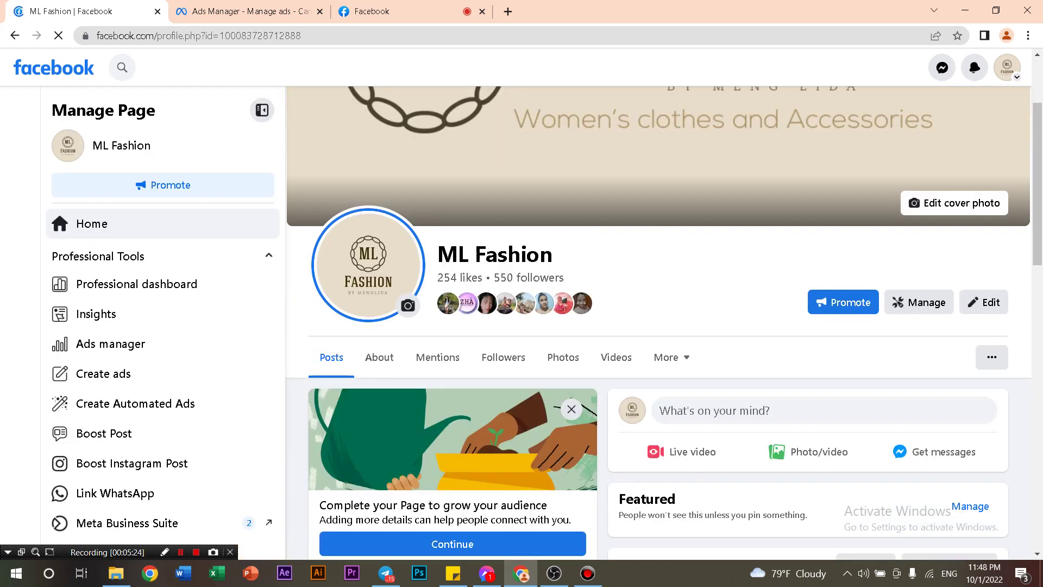
pyautogui.scroll(-3, 659, 326)
pyautogui.scroll(-5, 659, 326)
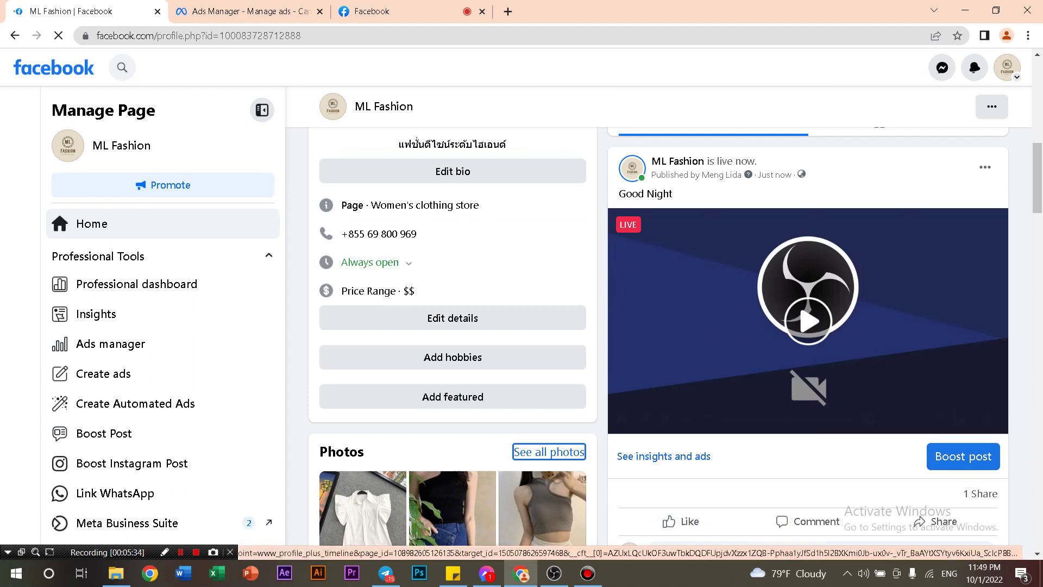
pyautogui.scroll(-4, 808, 293)
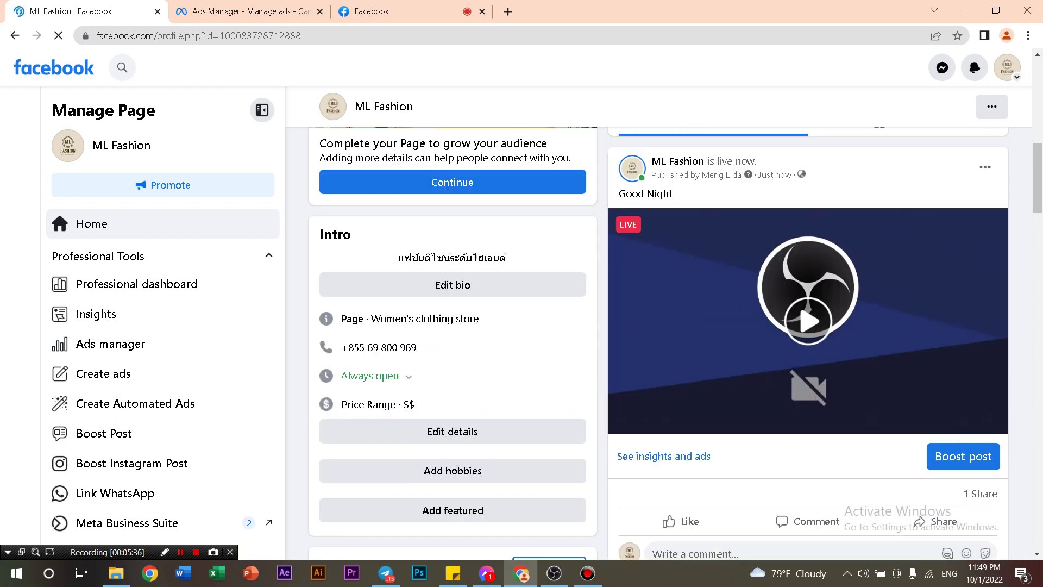
pyautogui.scroll(3, 808, 348)
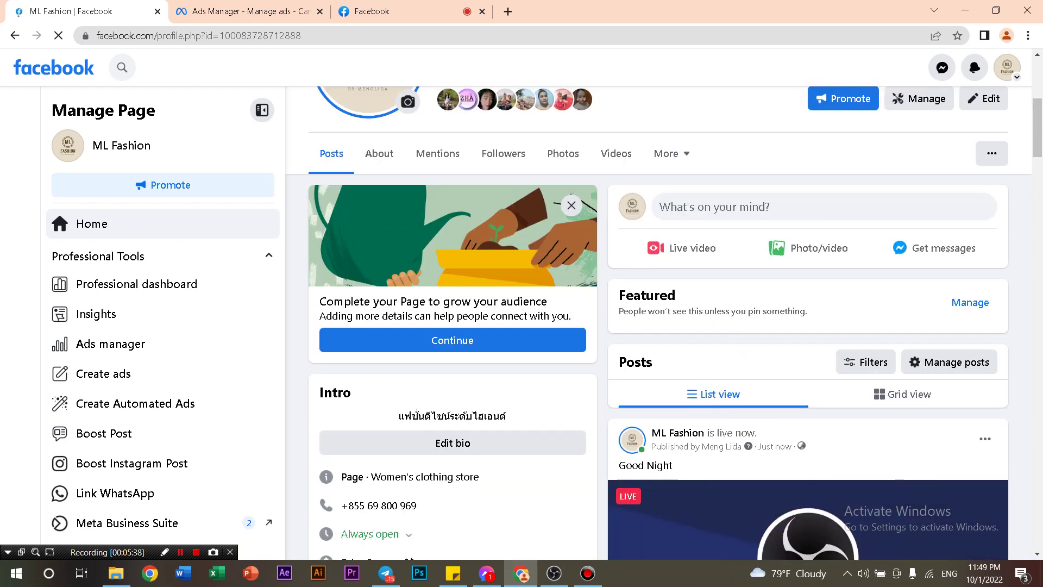
pyautogui.scroll(-5, 808, 348)
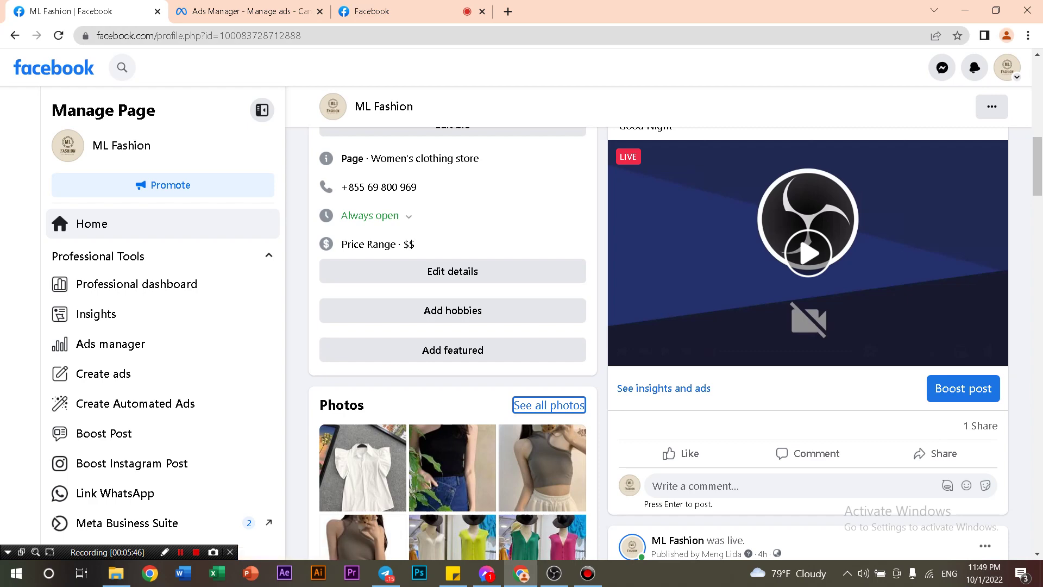
# Return to the Ads Manager campaign list and start a new campaign with + Create
pyautogui.hotkey('ctrl', 'Tab')
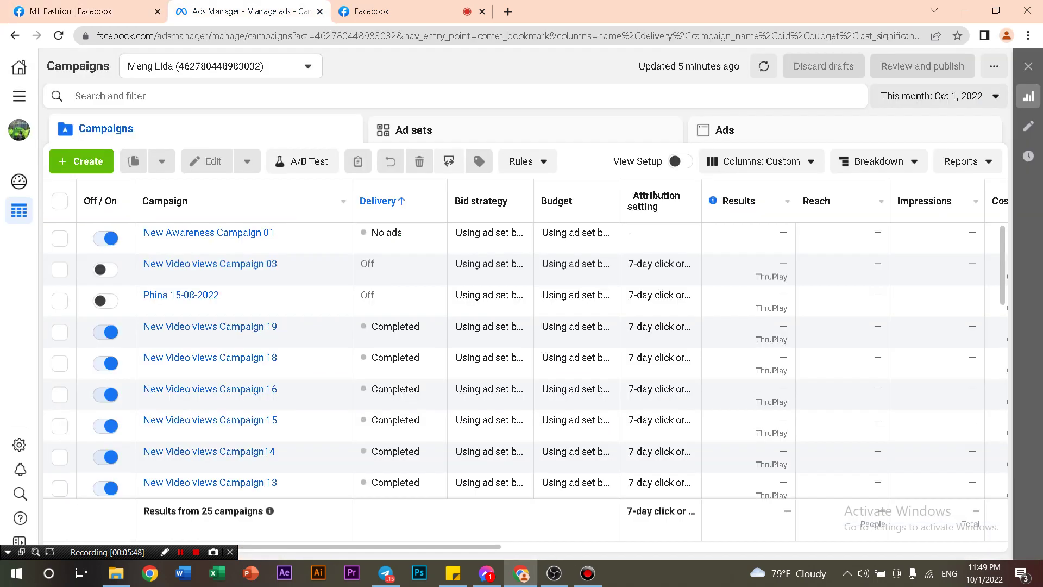
pyautogui.click(81, 161)
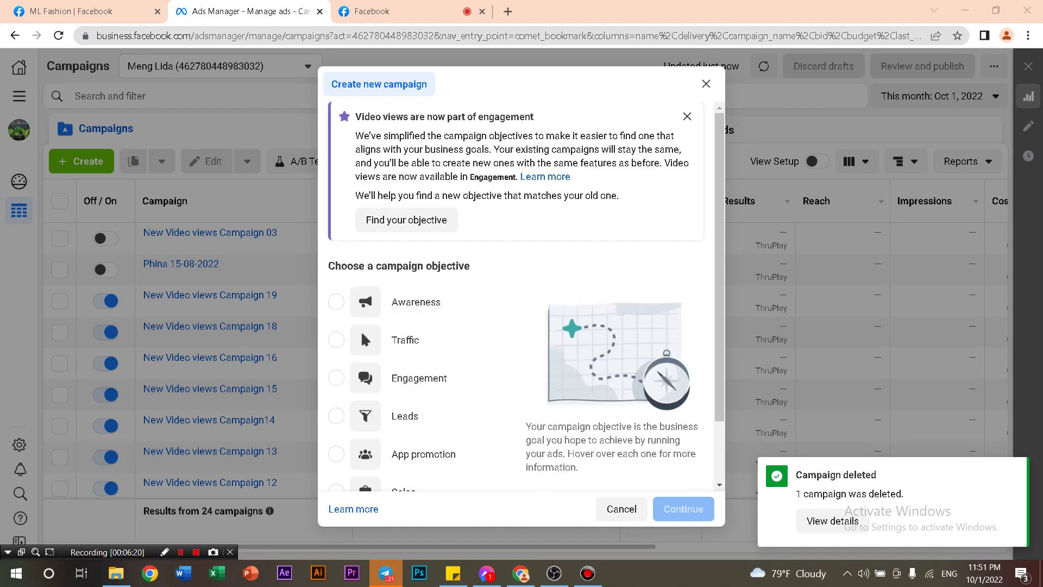
# Choose Engagement as the objective and continue into the new campaign's editor
pyautogui.scroll(-2, 522, 298)
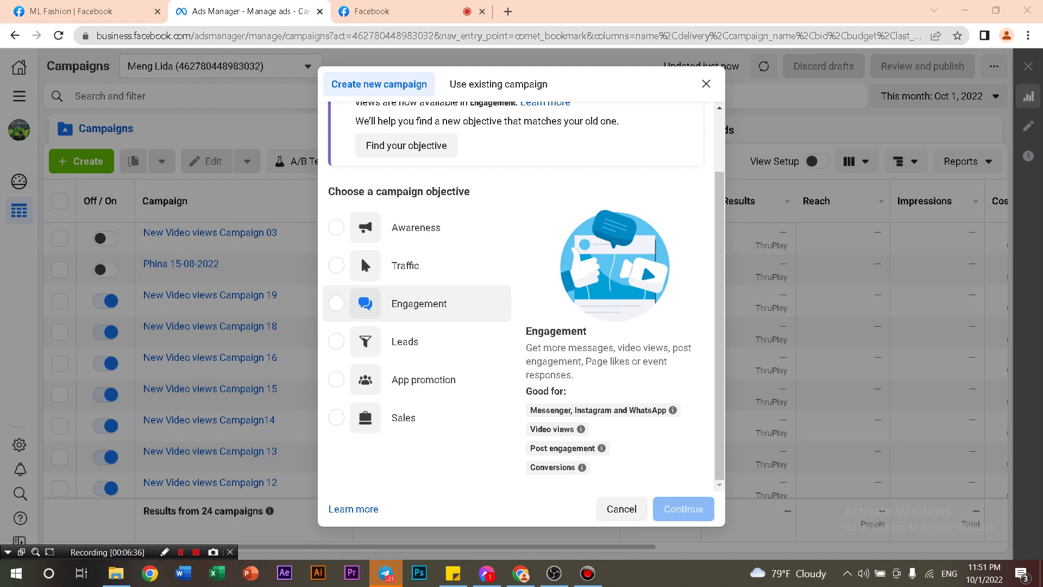
pyautogui.click(336, 303)
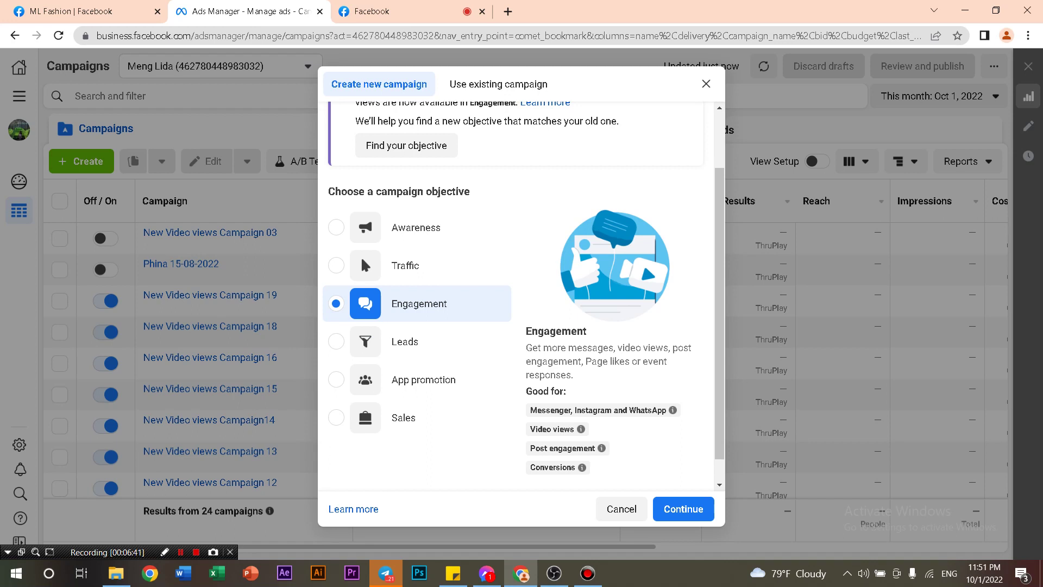
pyautogui.moveTo(603, 410)
pyautogui.moveTo(579, 429)
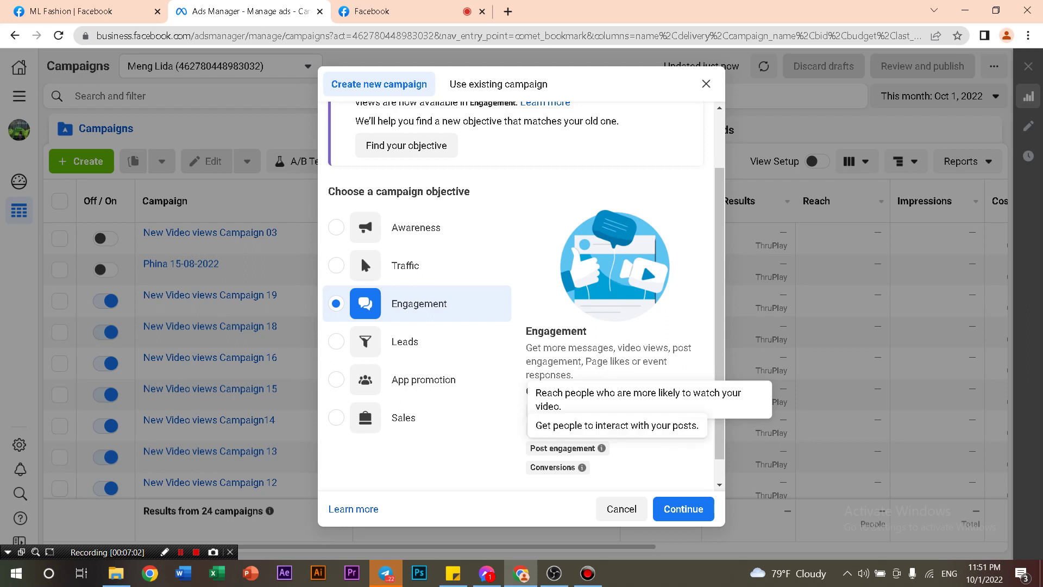
pyautogui.click(683, 510)
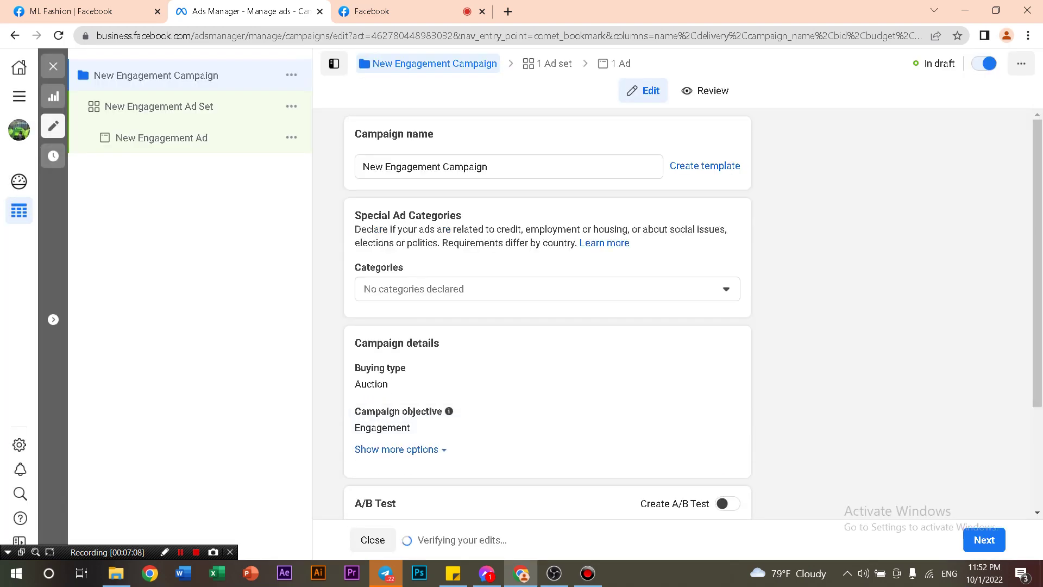
# Review the campaign name, leaving it as 'New Engagement Campaign'
pyautogui.scroll(-2, 548, 316)
pyautogui.scroll(1, 509, 174)
pyautogui.moveTo(361, 134); pyautogui.dragTo(434, 133)
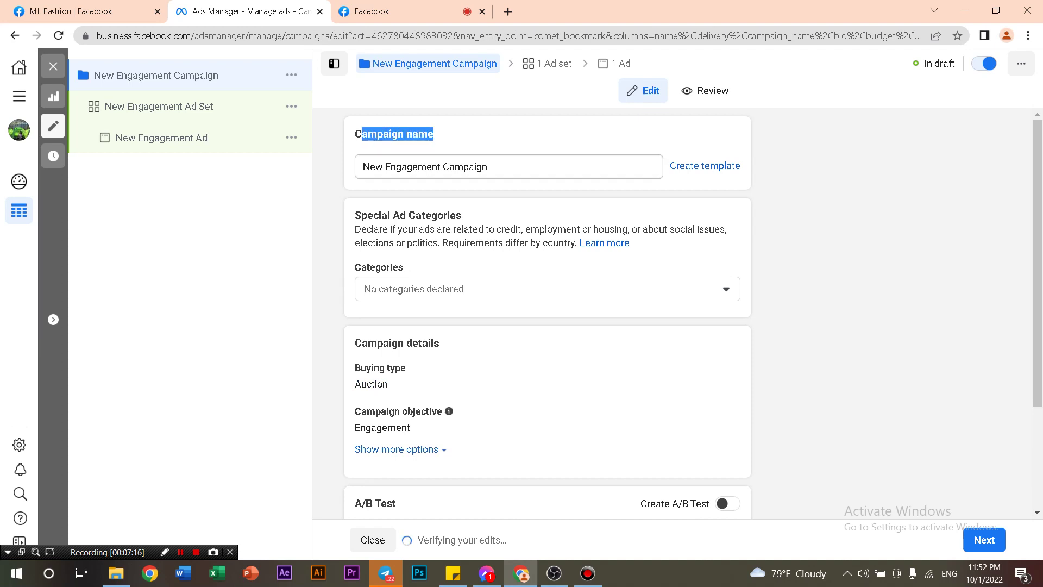
pyautogui.click(478, 138)
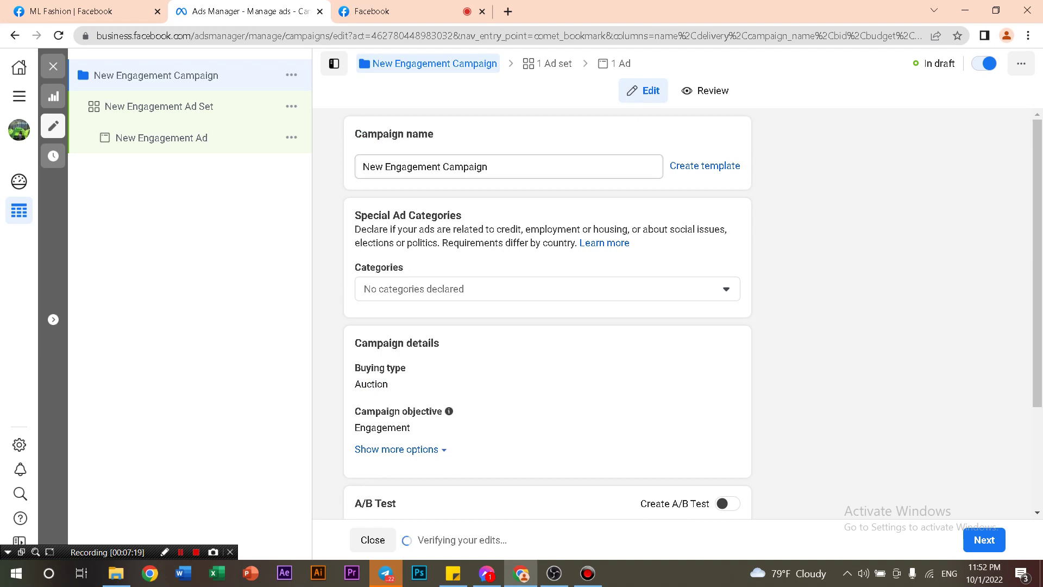
pyautogui.click(500, 167)
pyautogui.moveTo(488, 167); pyautogui.dragTo(362, 166)
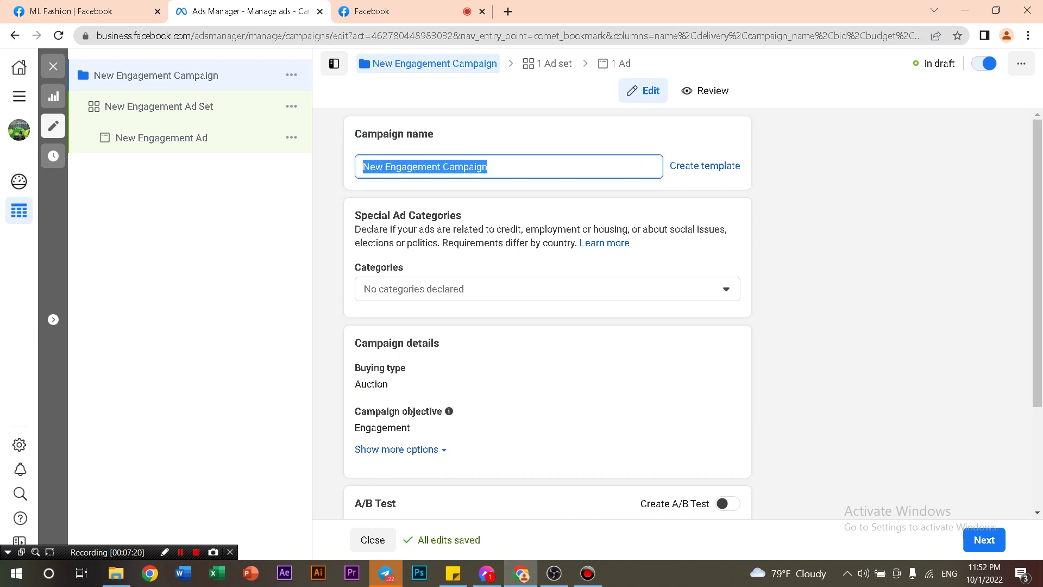
pyautogui.click(456, 138)
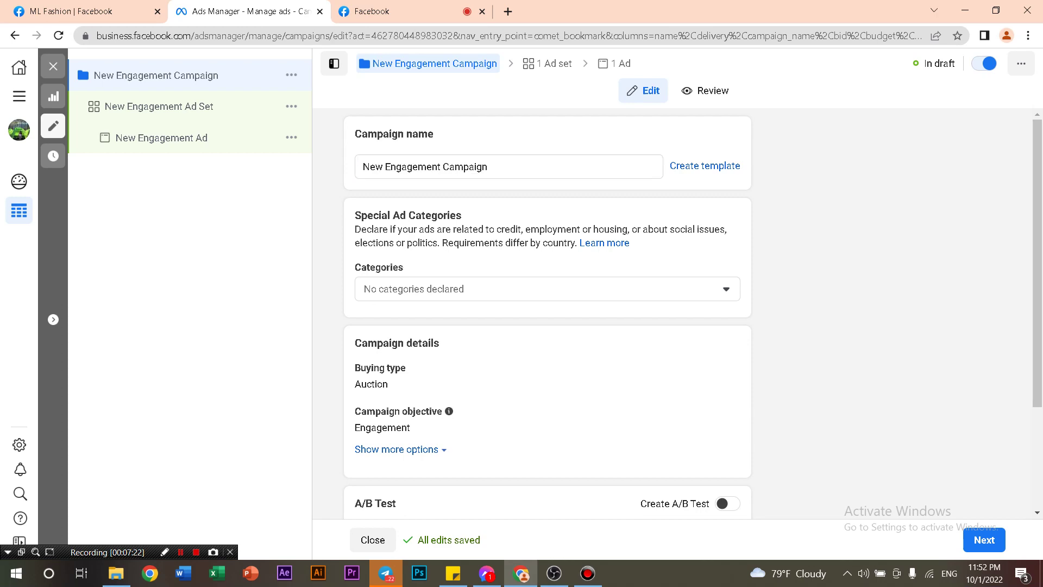
# Leave Special Ad Categories empty and continue to the ad set settings
pyautogui.moveTo(355, 215); pyautogui.dragTo(461, 215)
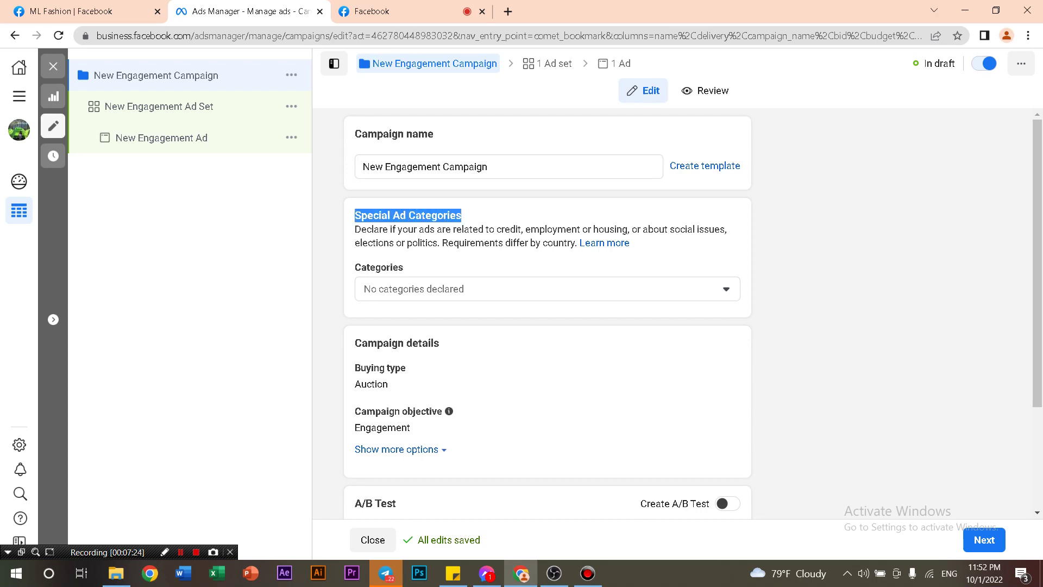
pyautogui.click(468, 216)
pyautogui.click(417, 289)
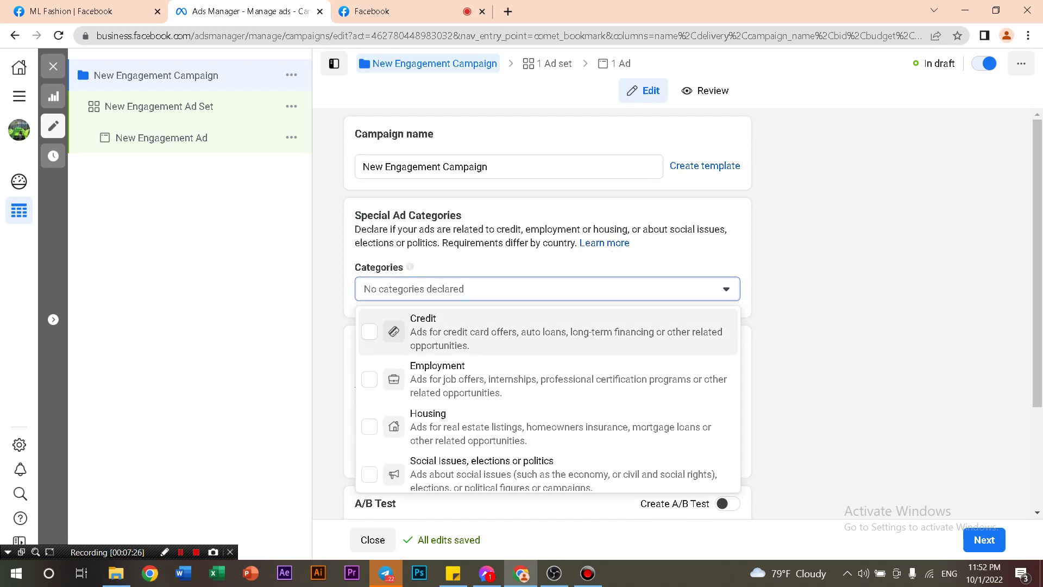
pyautogui.scroll(-1, 544, 321)
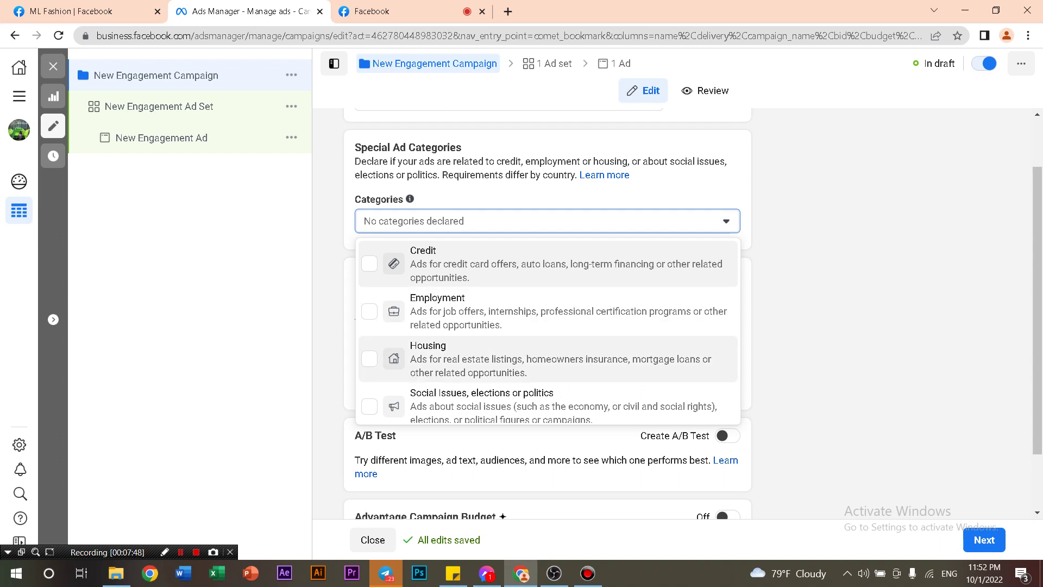
pyautogui.click(548, 221)
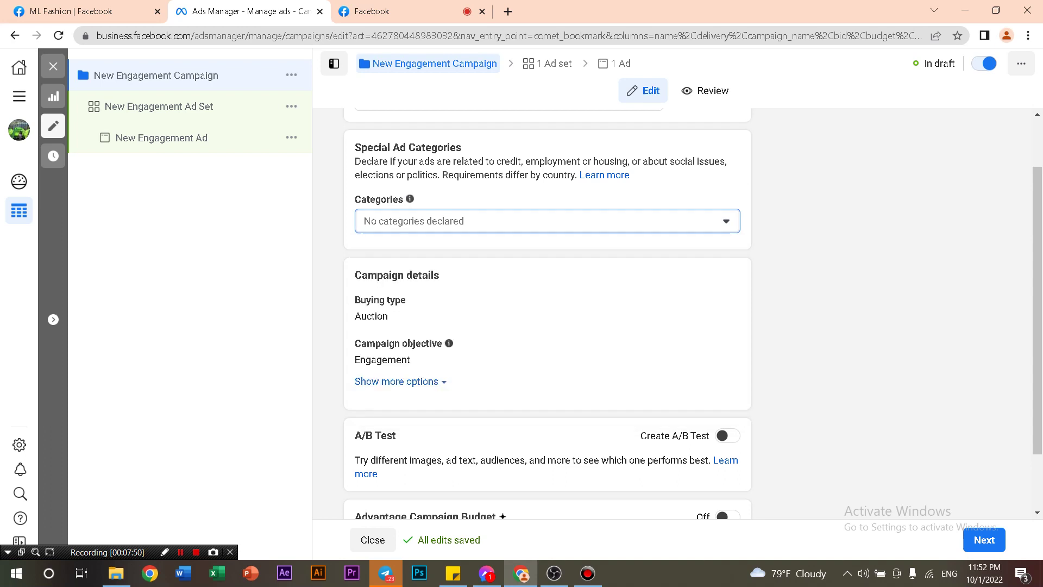
pyautogui.scroll(-1, 548, 313)
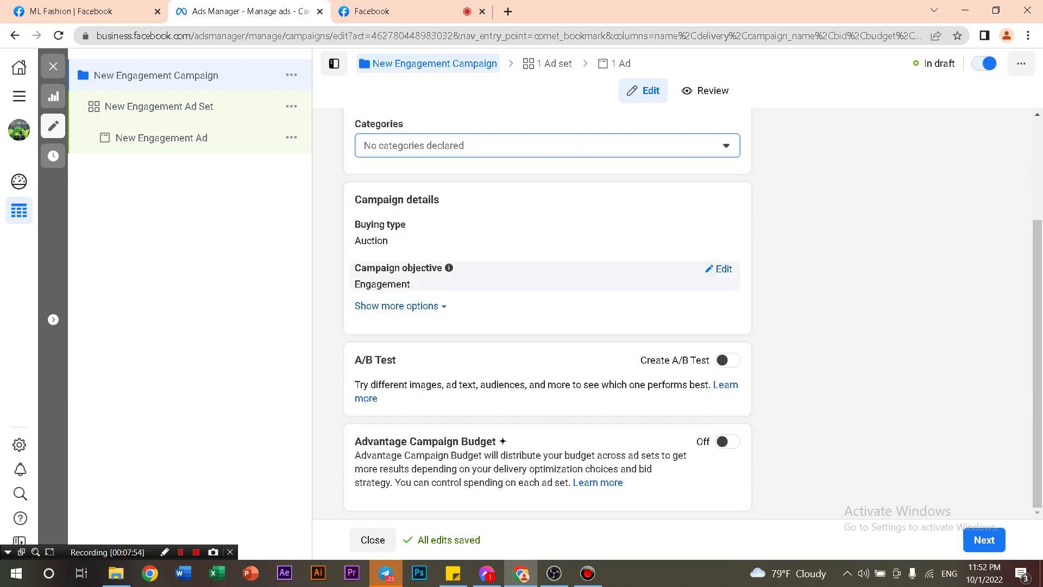
pyautogui.click(984, 540)
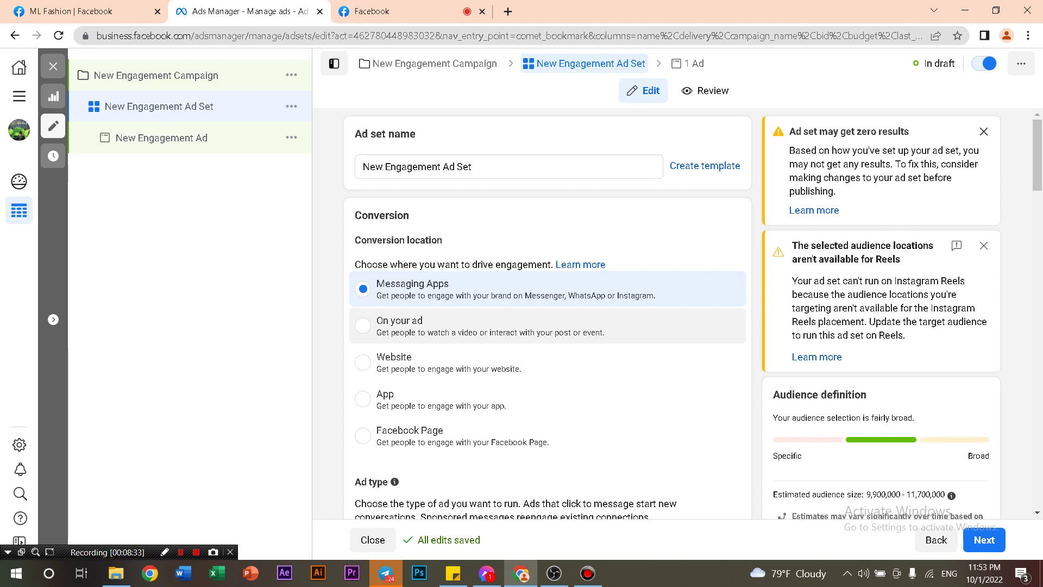
# Set conversion location to 'On your ad' with Video views engagement, then select the Cost per result goal field
pyautogui.click(363, 326)
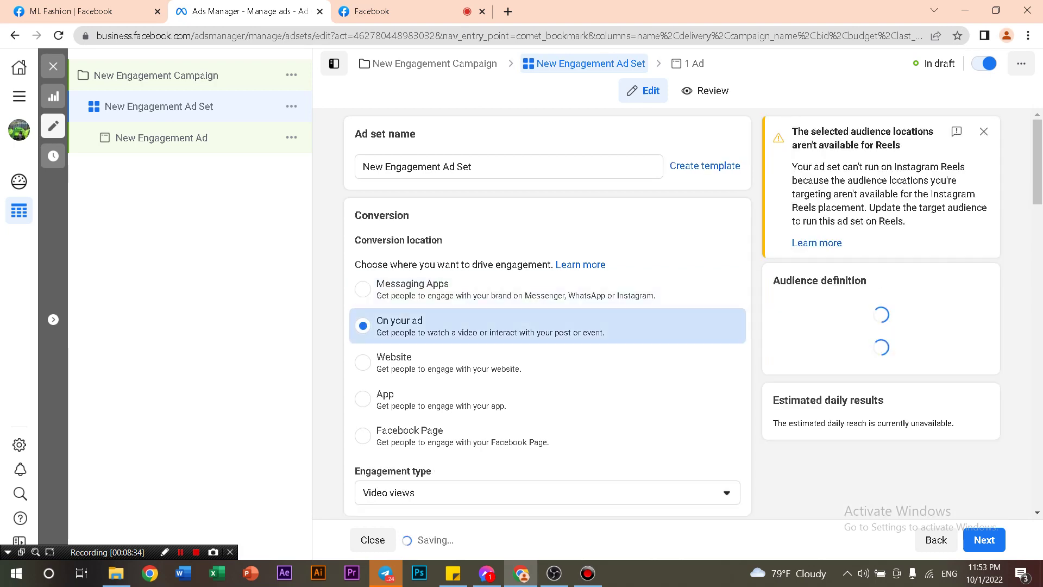
pyautogui.scroll(-2, 547, 326)
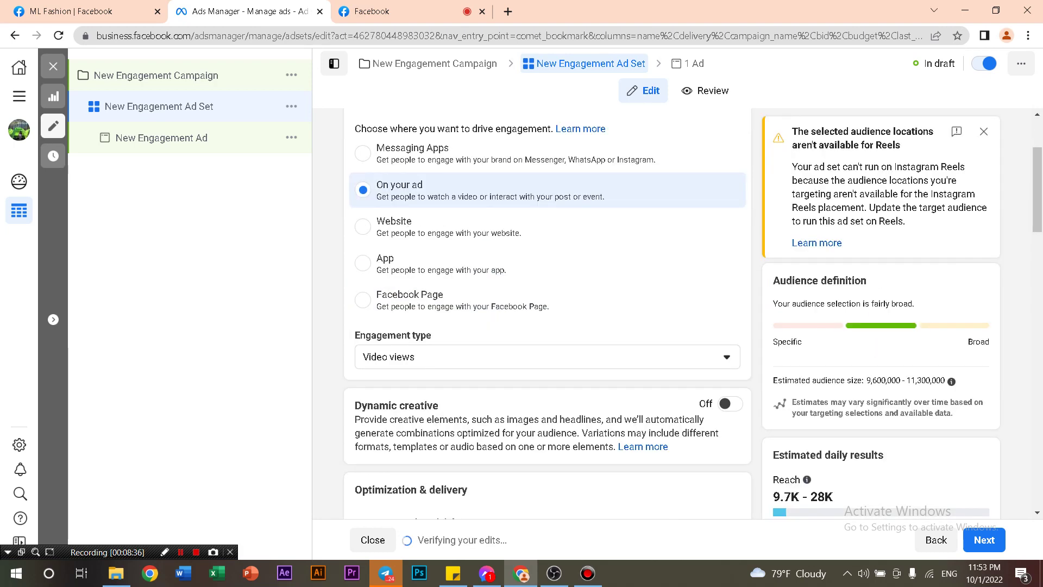
pyautogui.scroll(-2, 548, 326)
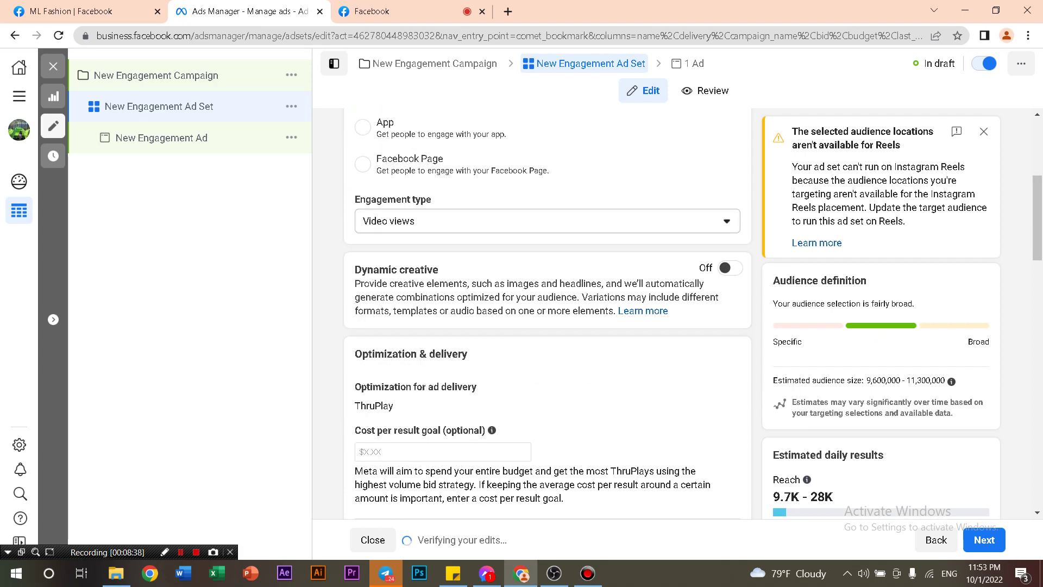
pyautogui.click(548, 222)
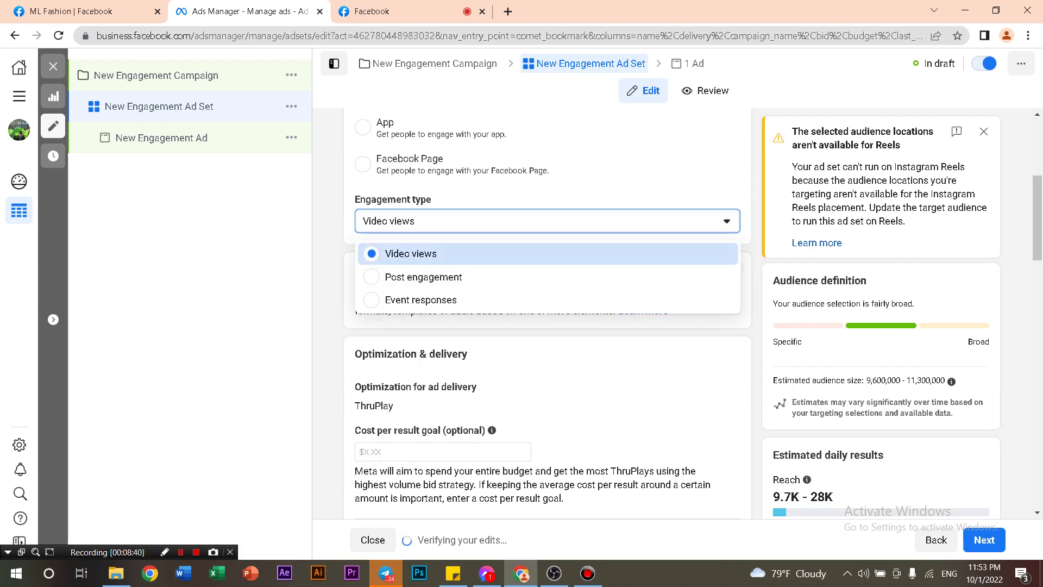
pyautogui.click(548, 254)
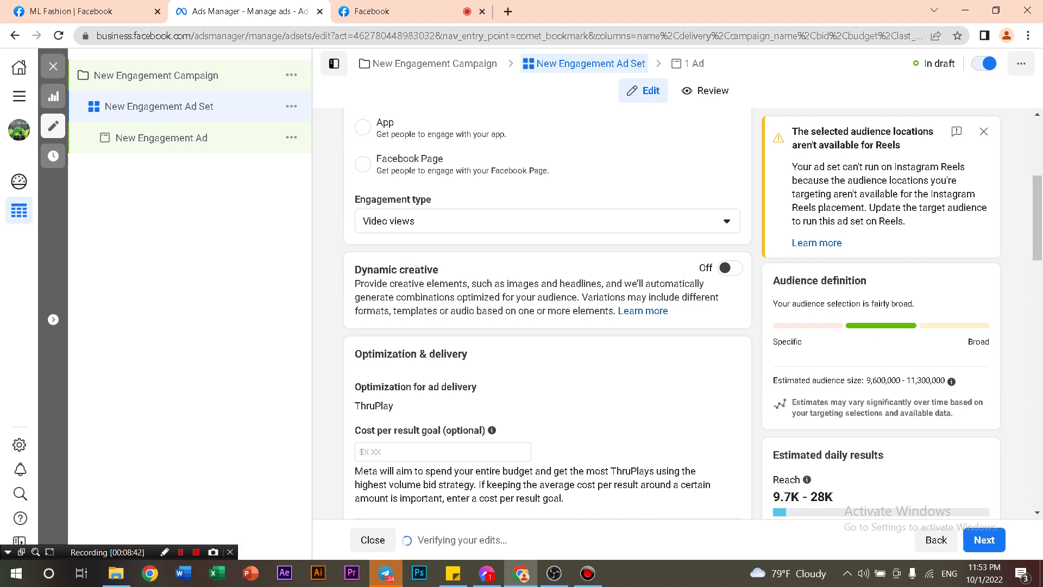
pyautogui.scroll(-2, 548, 326)
pyautogui.click(443, 316)
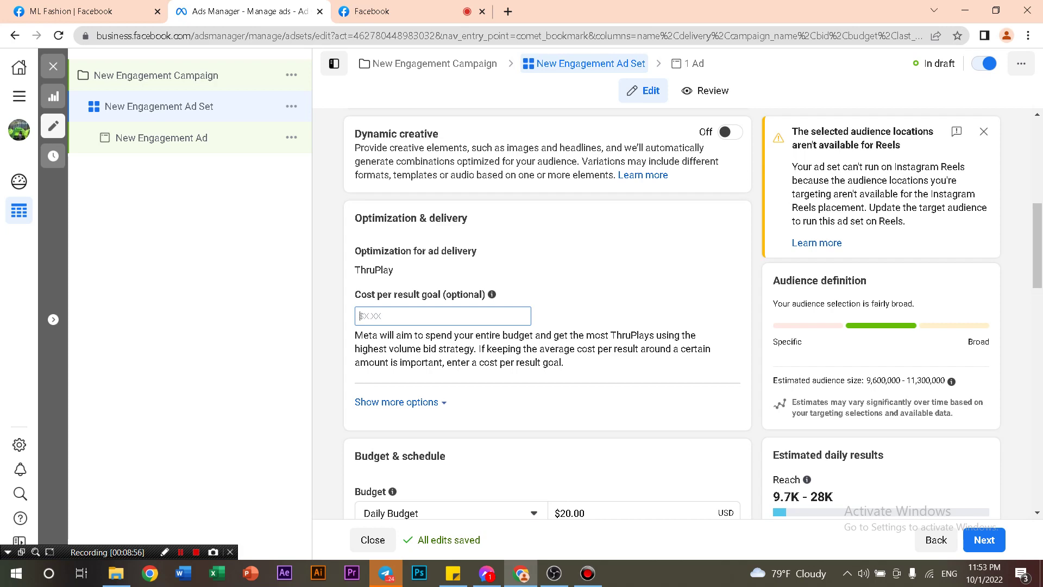
pyautogui.scroll(-2, 548, 315)
pyautogui.scroll(-1, 548, 316)
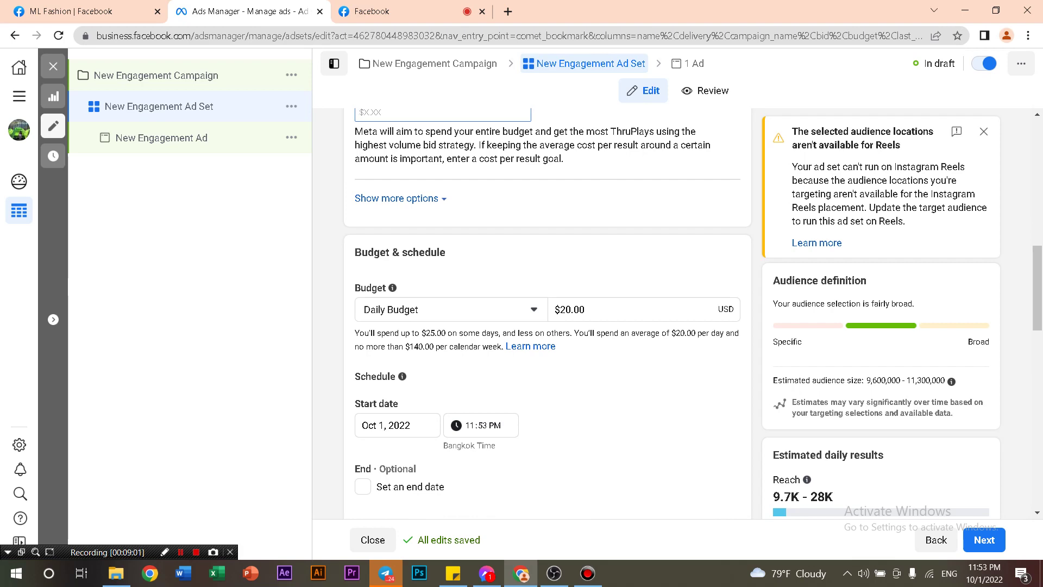
# Switch to a Lifetime budget and change the amount from $500.00 to $50.00
pyautogui.click(451, 310)
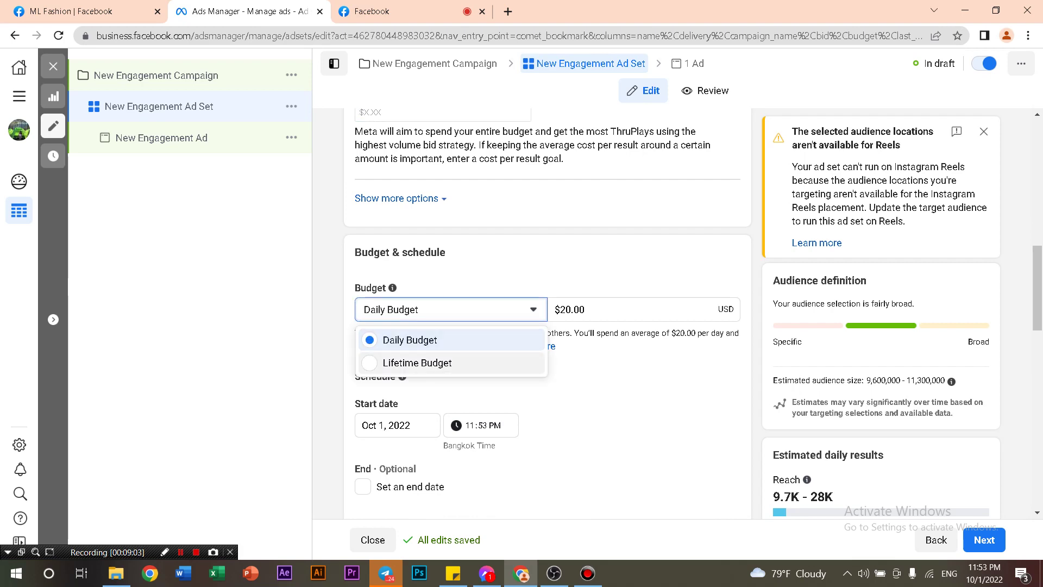
pyautogui.click(418, 363)
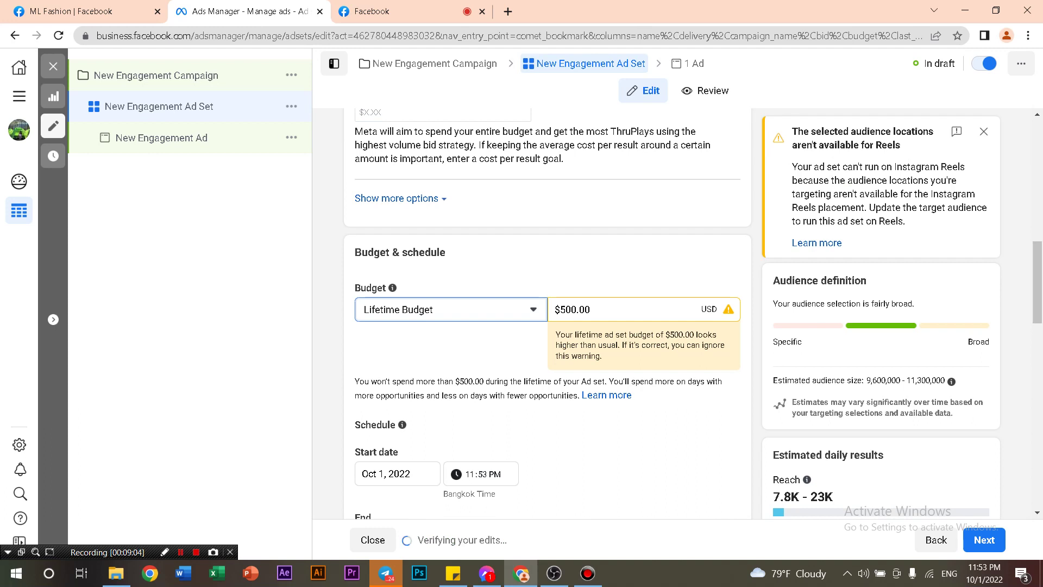
pyautogui.click(565, 310)
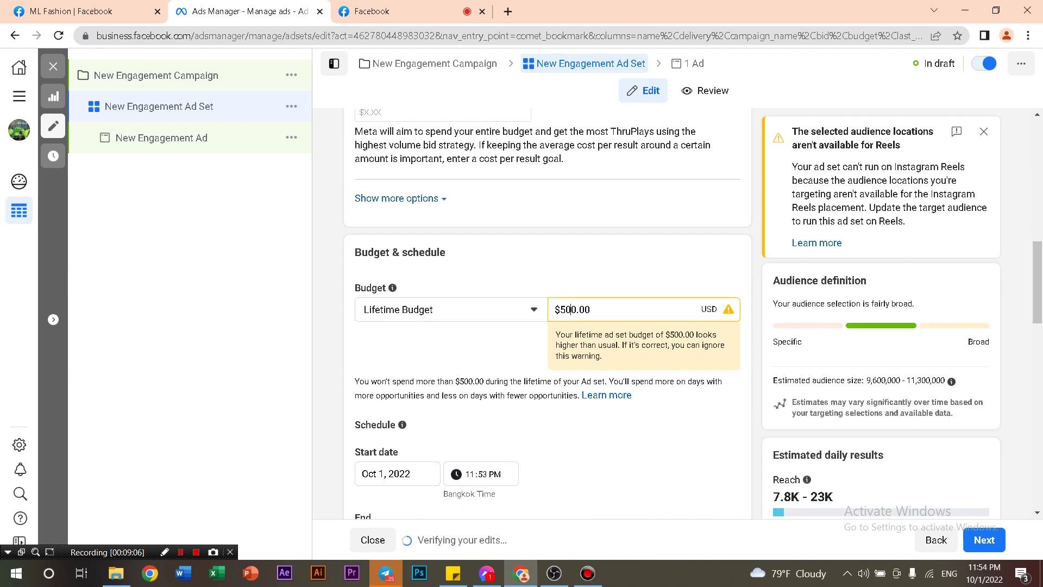
pyautogui.press('Delete')
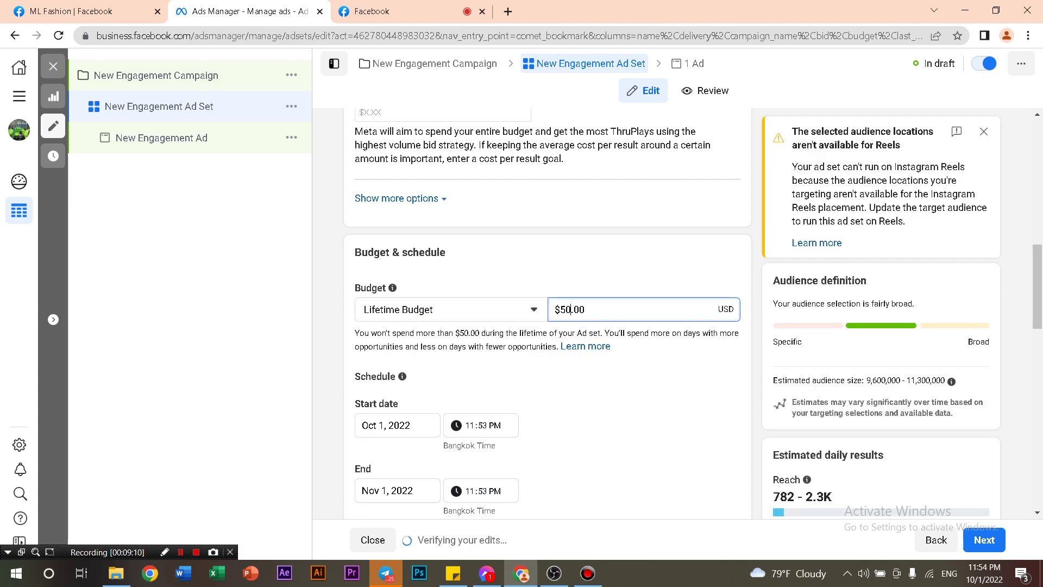
pyautogui.scroll(-1, 547, 310)
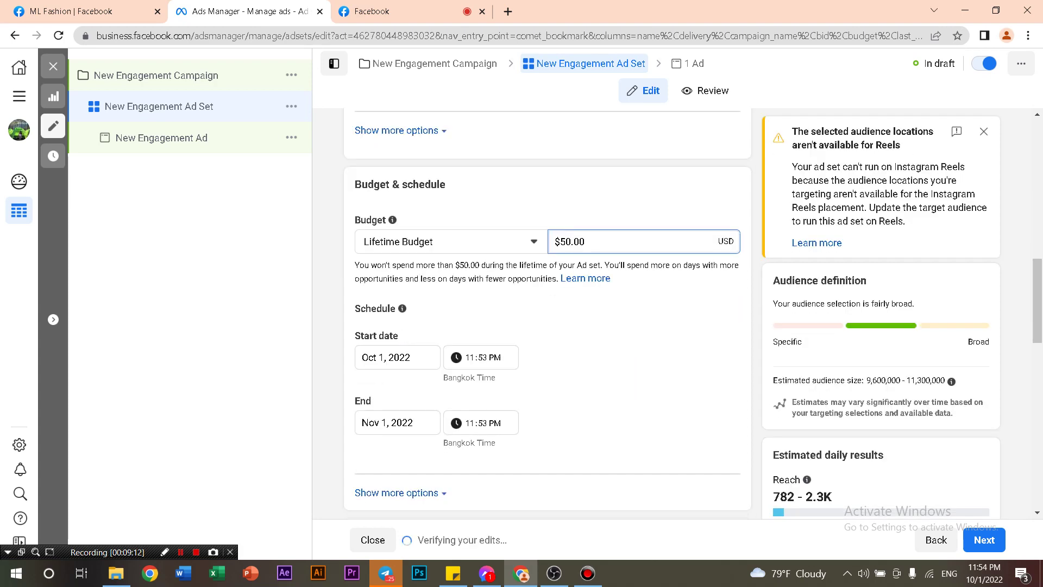
pyautogui.click(633, 348)
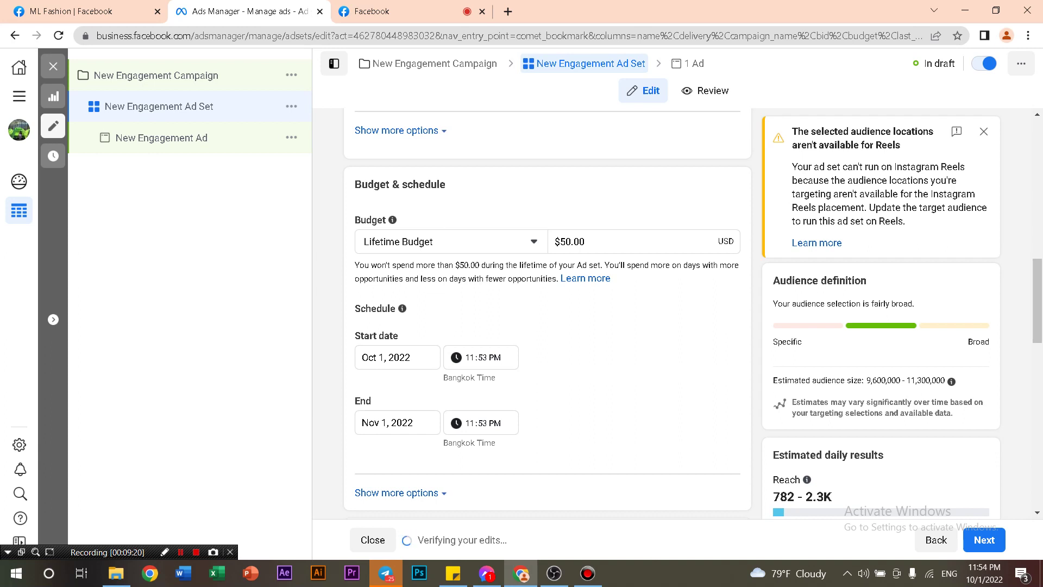
# Set the ad set's end to Oct 2, 2022 at 1:54 AM
pyautogui.click(397, 423)
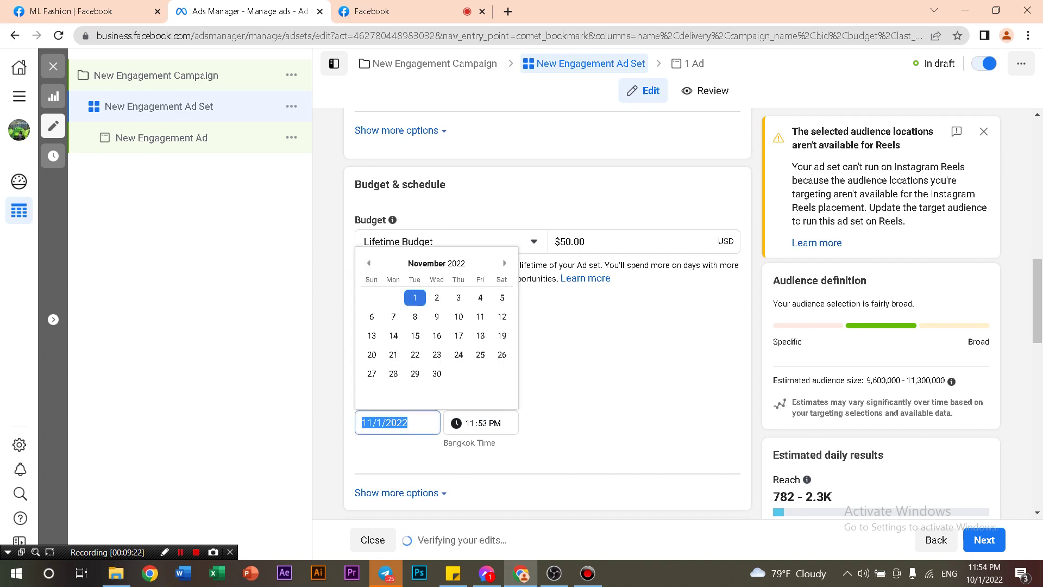
pyautogui.click(369, 263)
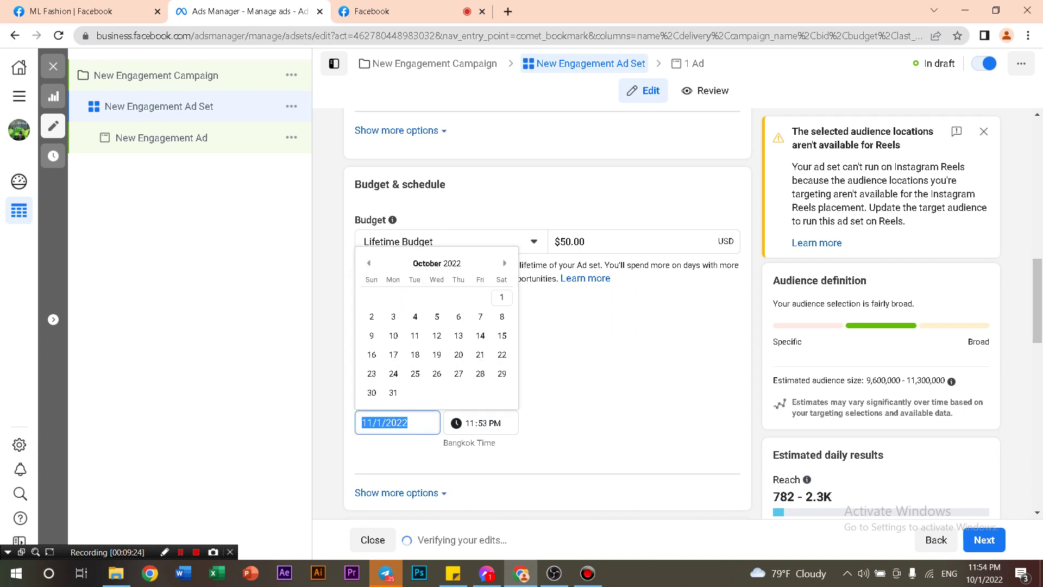
pyautogui.click(502, 297)
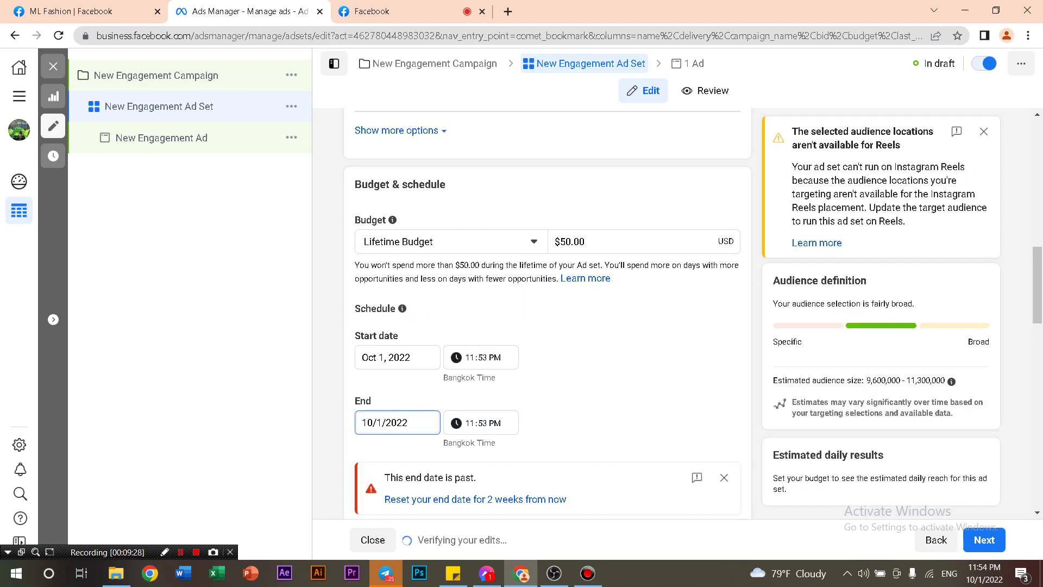
pyautogui.click(475, 499)
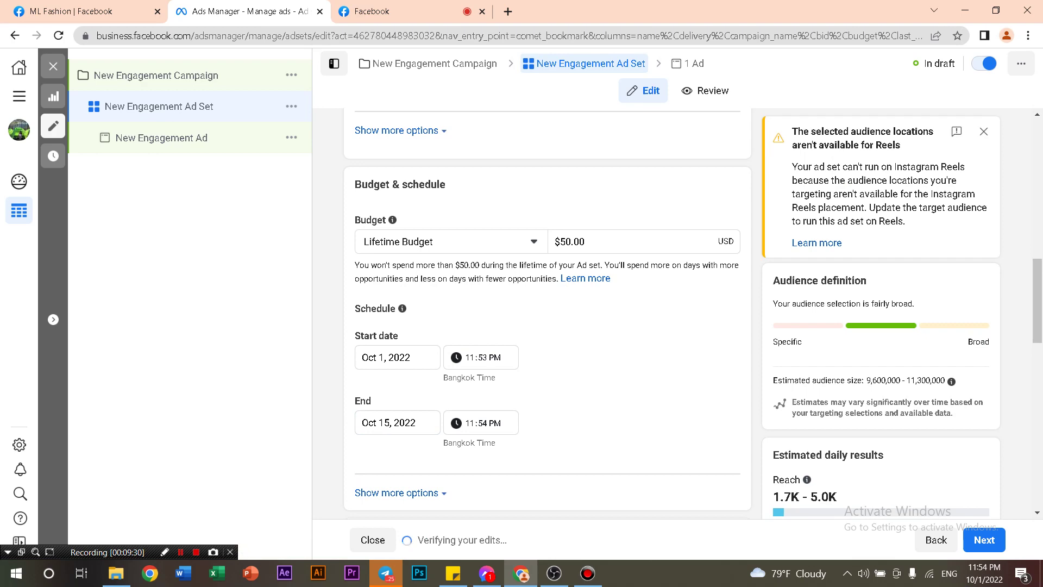
pyautogui.click(395, 423)
pyautogui.write('10/1/2022')
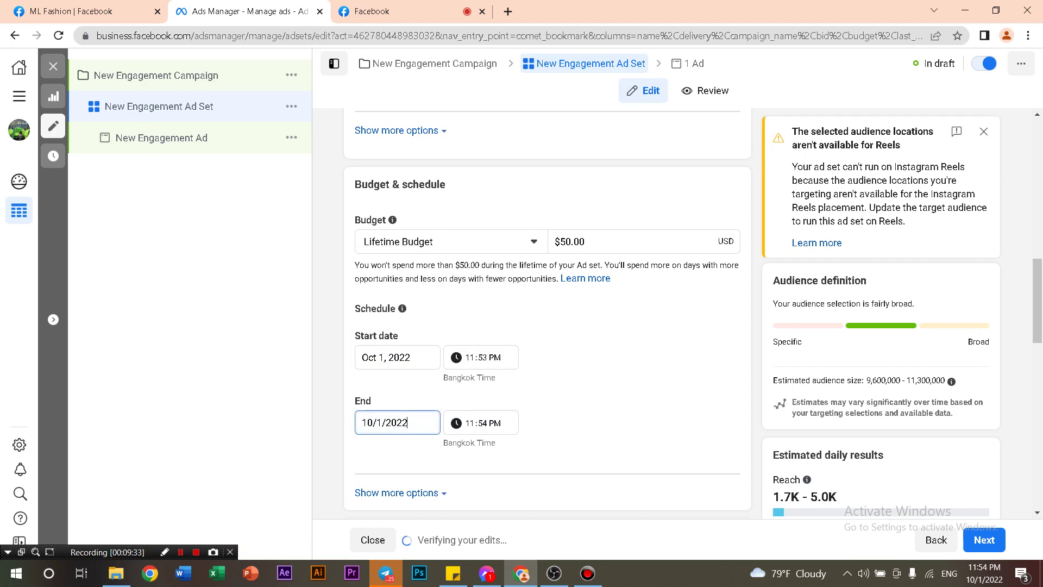
pyautogui.press('Tab')
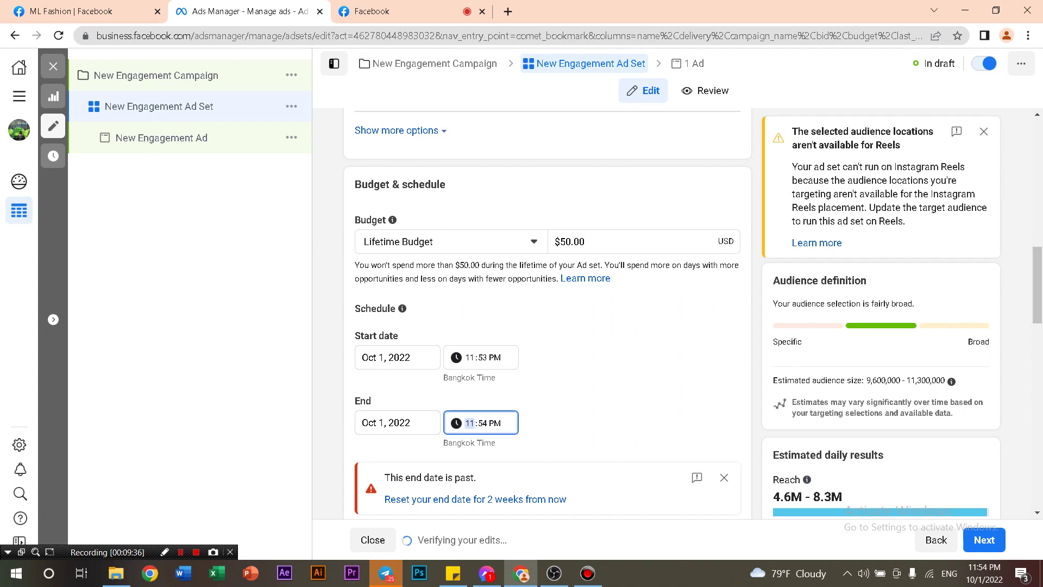
pyautogui.press('Up')
pyautogui.press('Up')
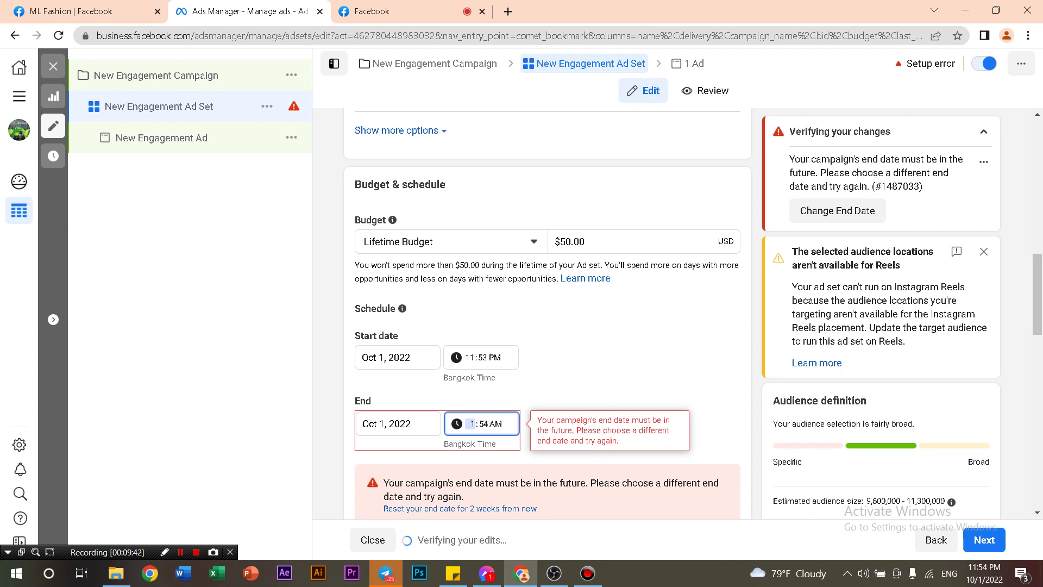
pyautogui.click(587, 375)
pyautogui.click(400, 424)
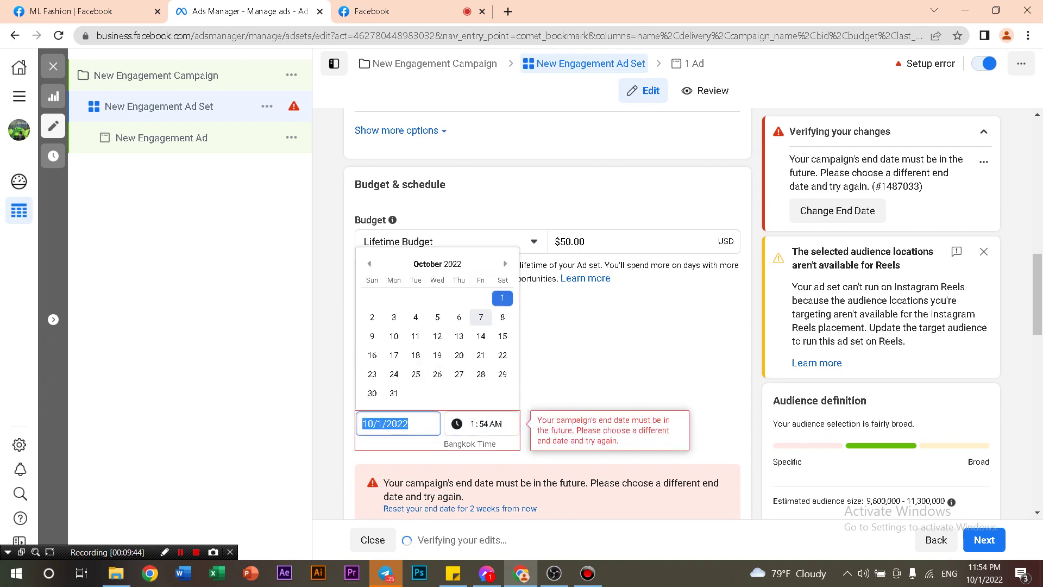
pyautogui.click(372, 317)
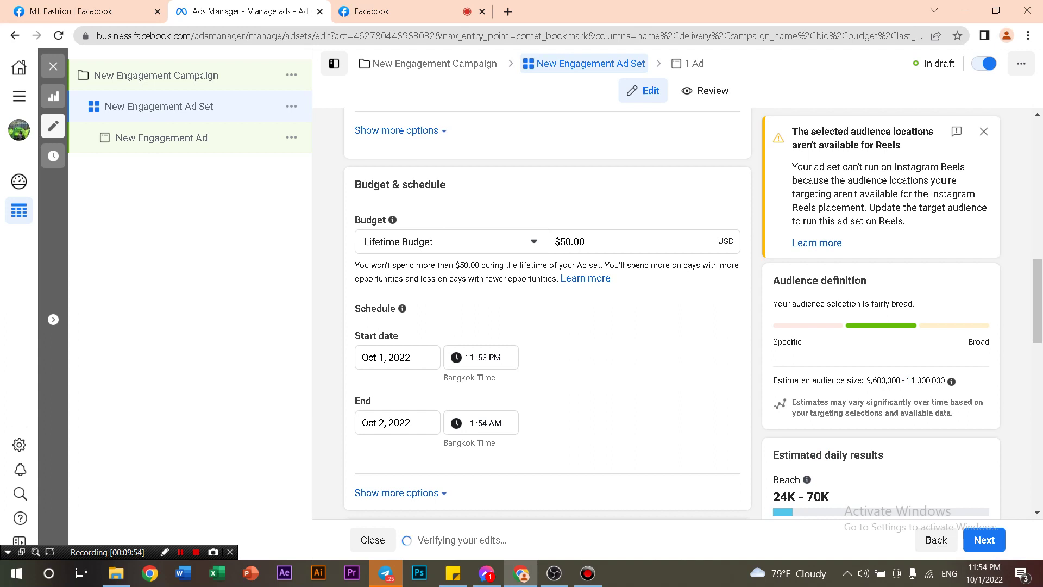
pyautogui.scroll(-1, 548, 312)
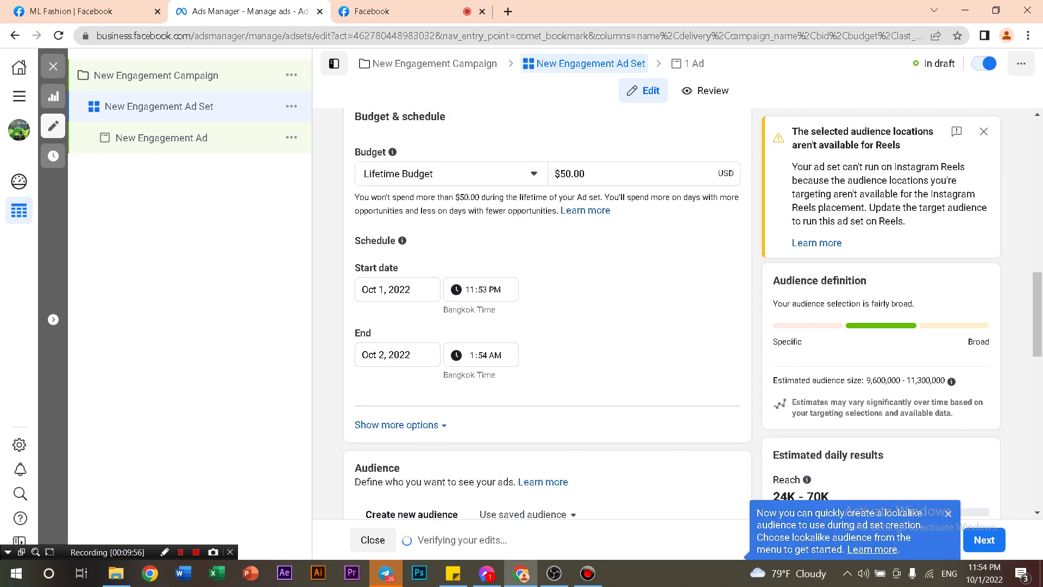
pyautogui.scroll(-1, 548, 312)
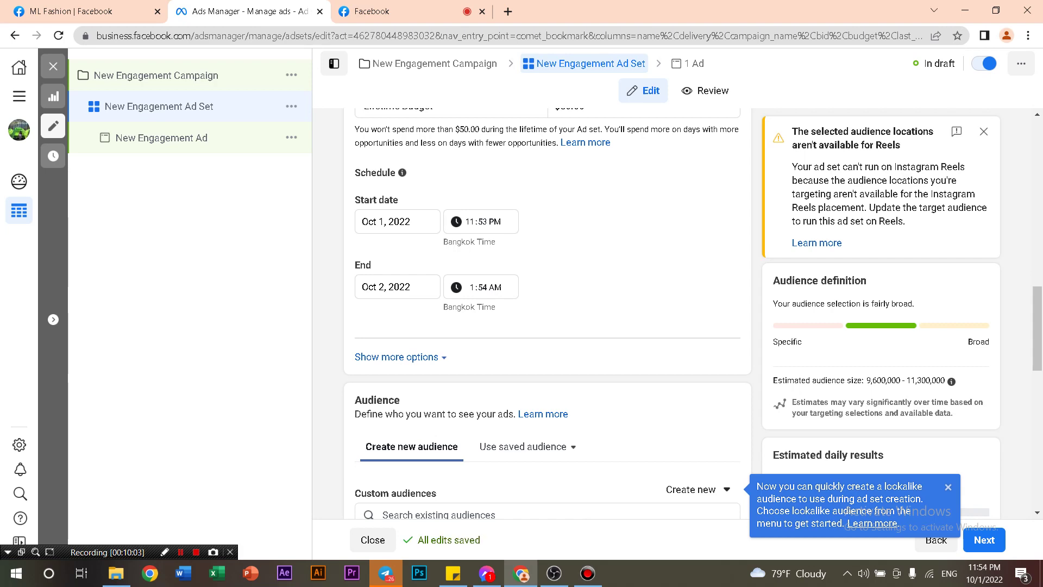
pyautogui.scroll(-3, 548, 312)
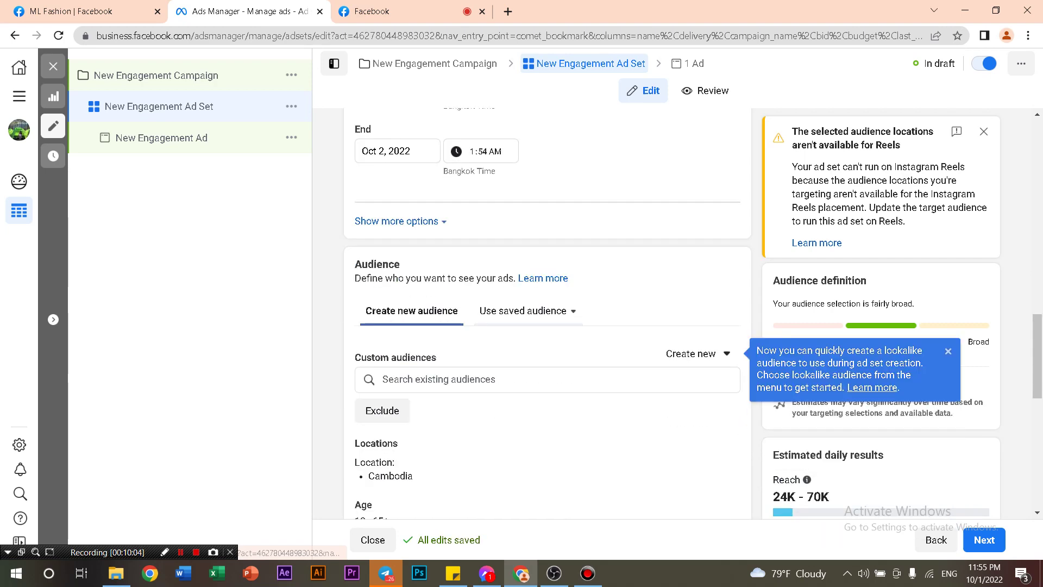
pyautogui.scroll(-1, 547, 312)
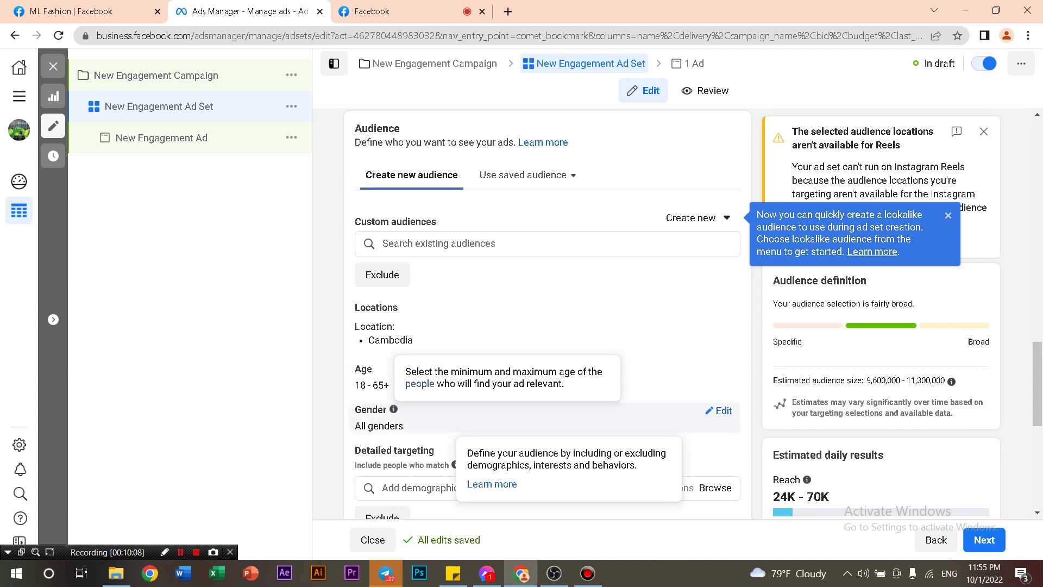
pyautogui.scroll(-1, 544, 260)
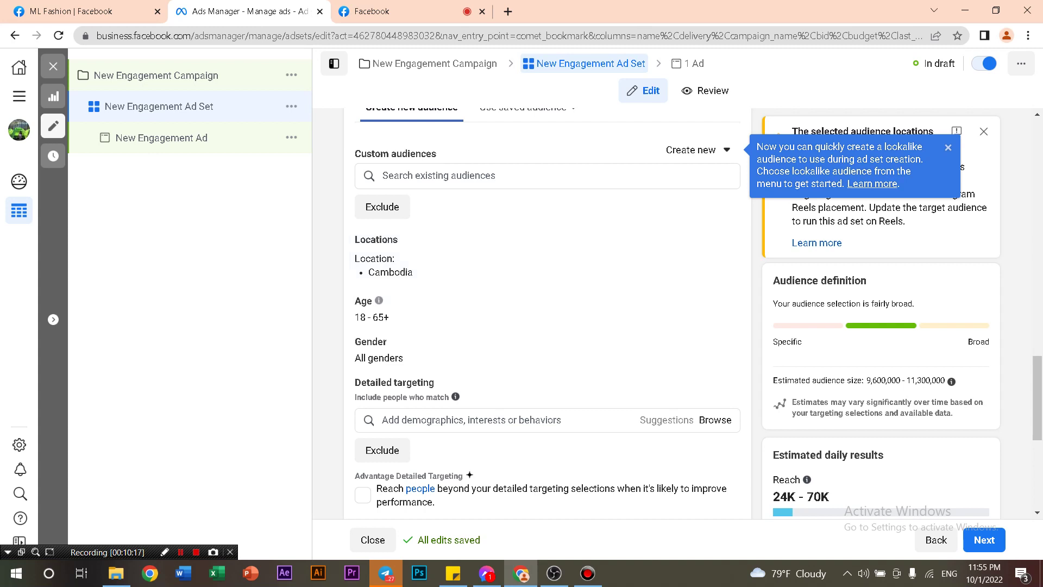
# Change the audience's maximum age to 45, giving an 18–45 range
pyautogui.click(377, 299)
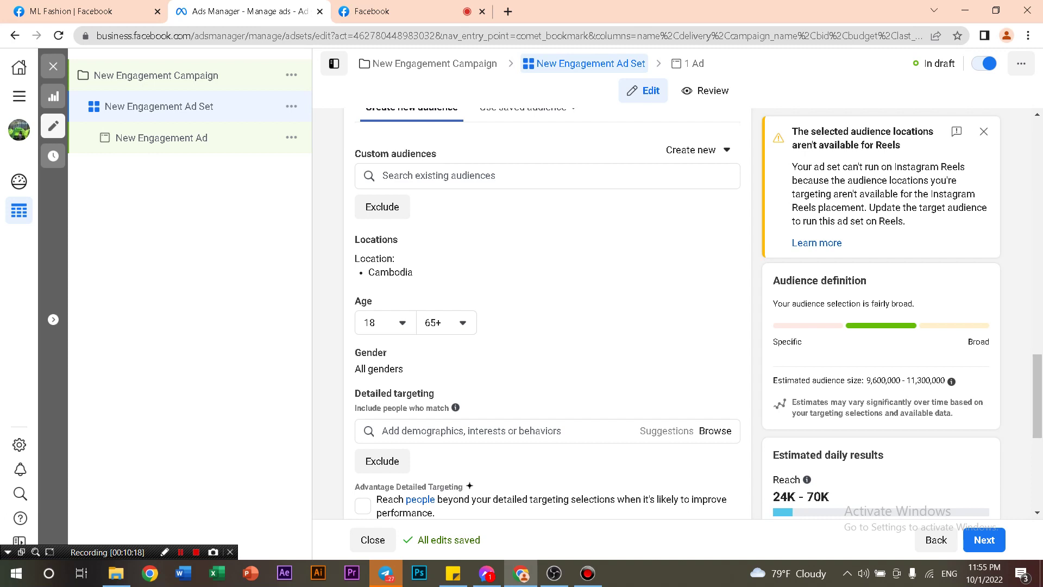
pyautogui.click(446, 322)
pyautogui.scroll(3, 484, 413)
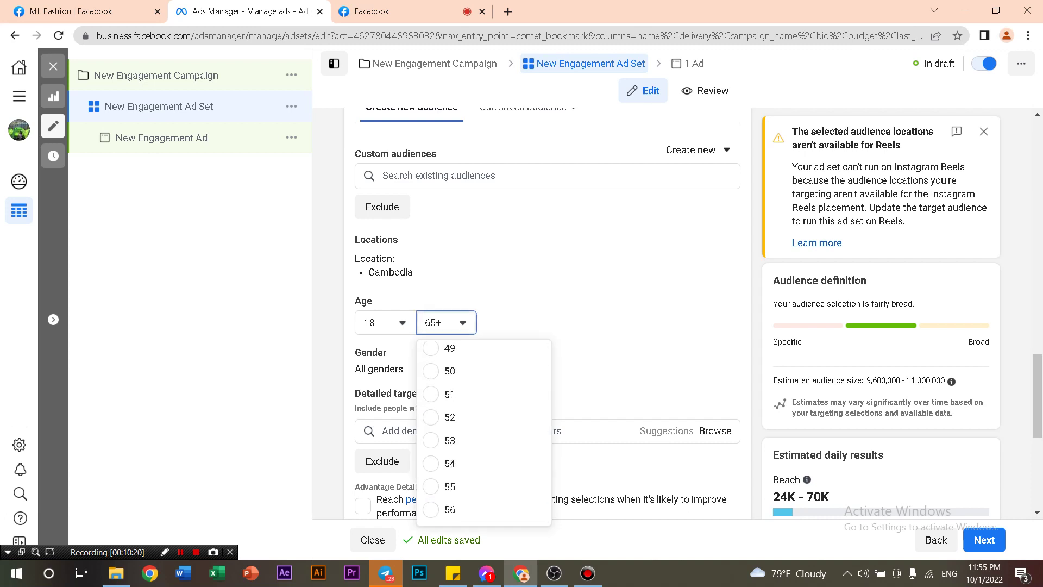
pyautogui.scroll(8, 484, 413)
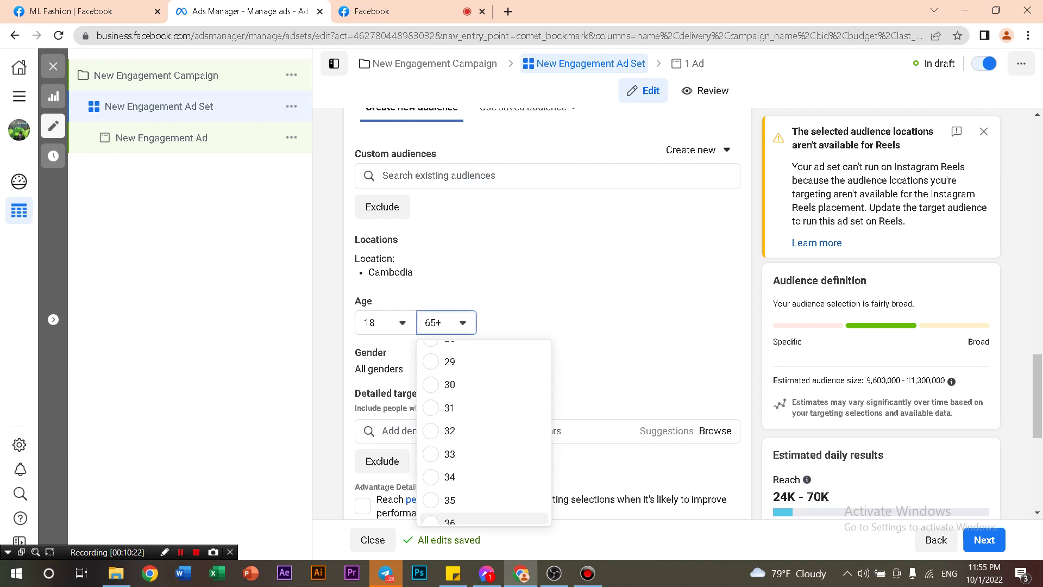
pyautogui.scroll(7, 483, 432)
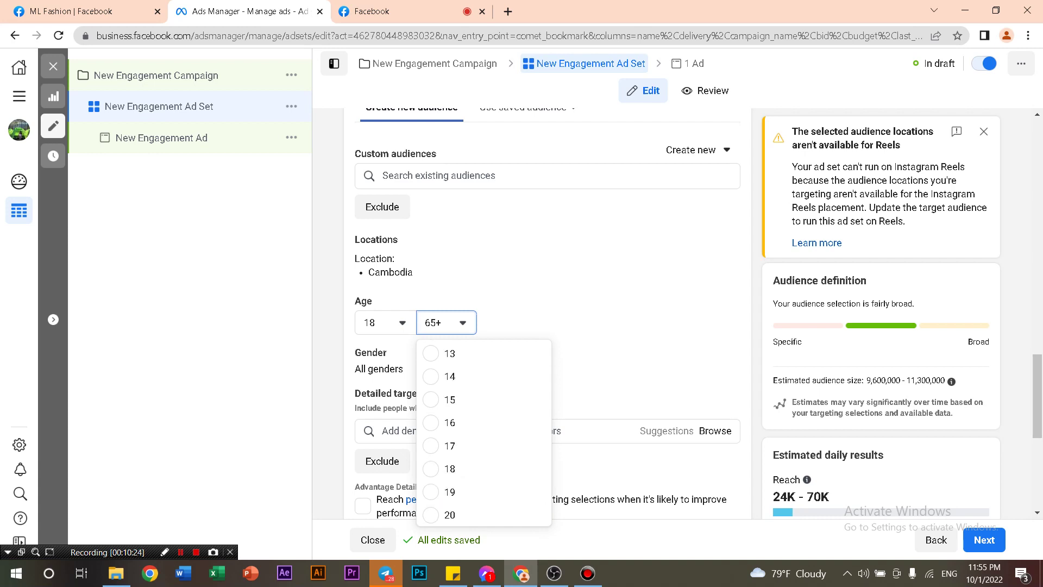
pyautogui.scroll(-10, 484, 423)
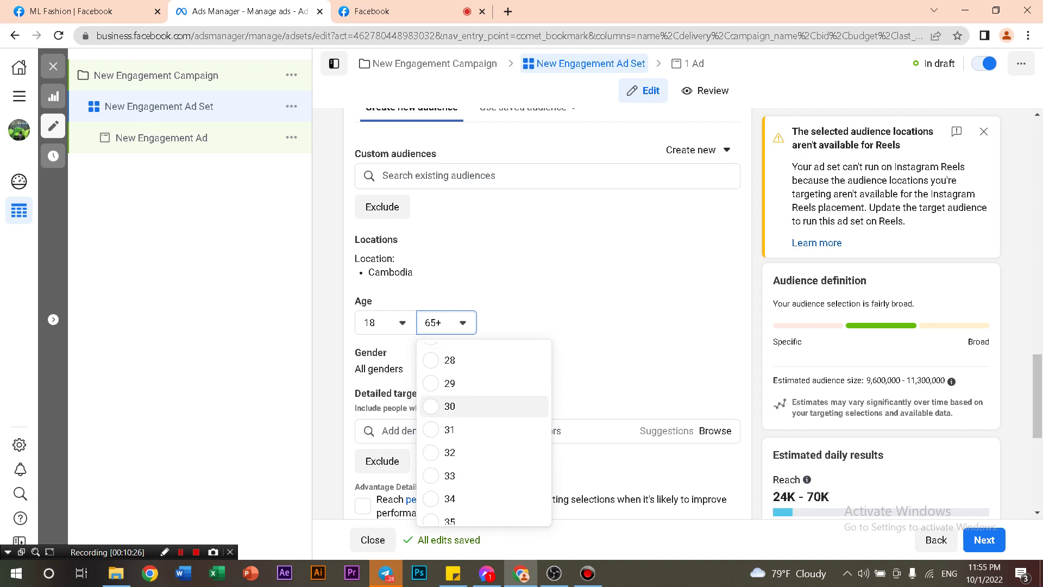
pyautogui.scroll(-2, 483, 433)
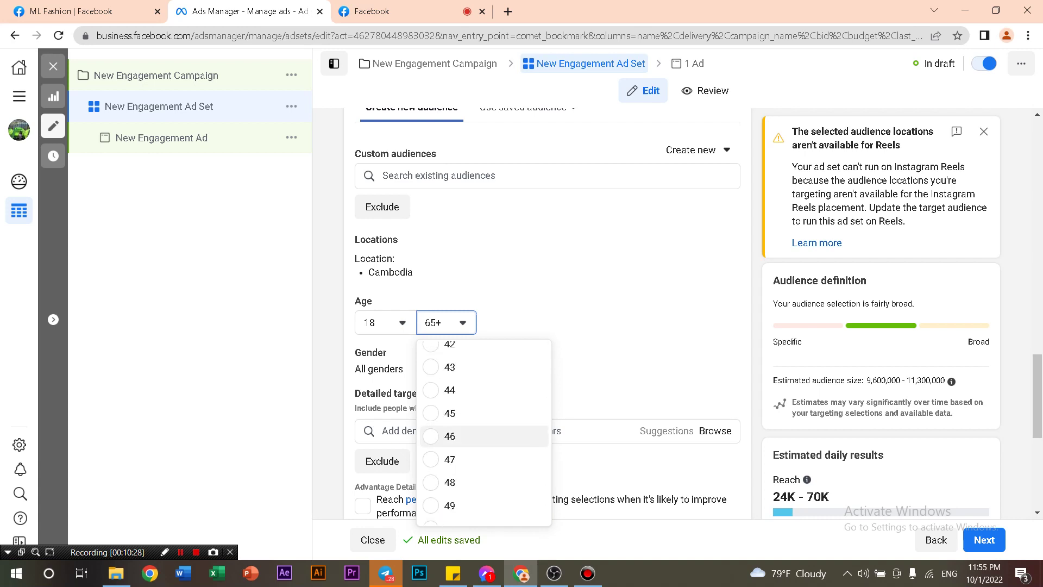
pyautogui.click(484, 413)
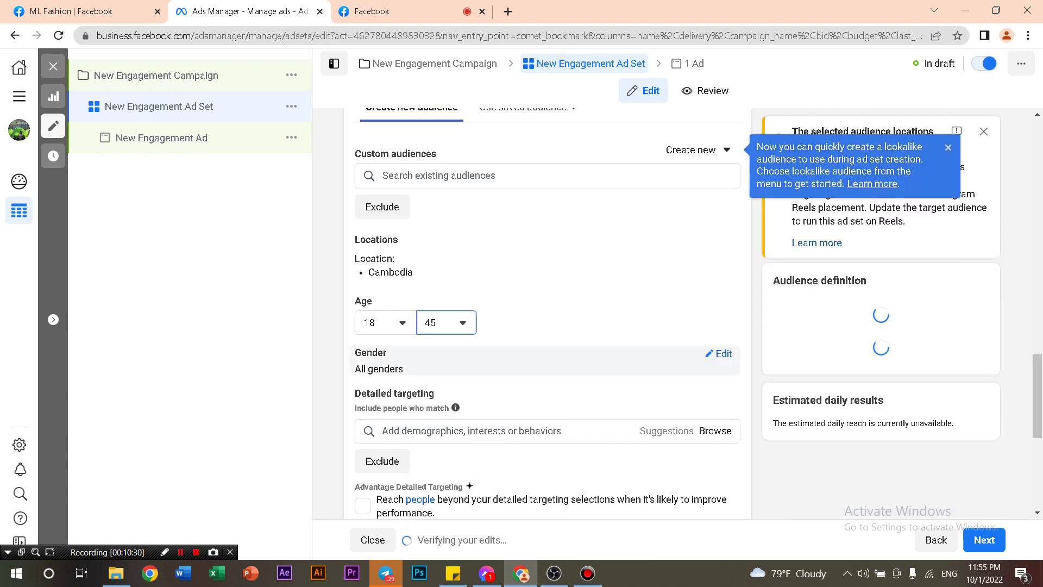
# Scroll down through the ad set settings to the Placements section
pyautogui.scroll(-3, 483, 413)
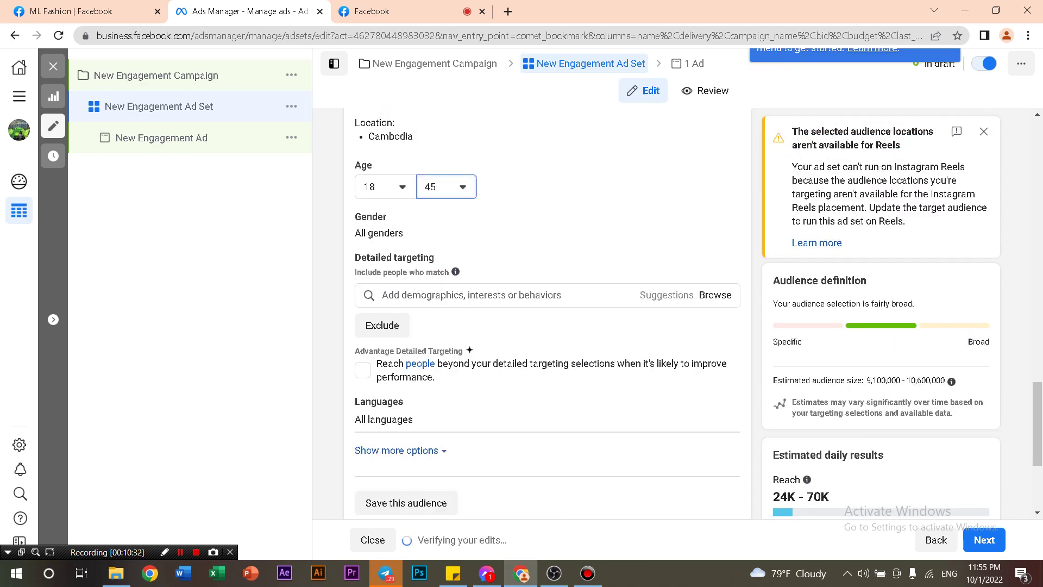
pyautogui.click(472, 295)
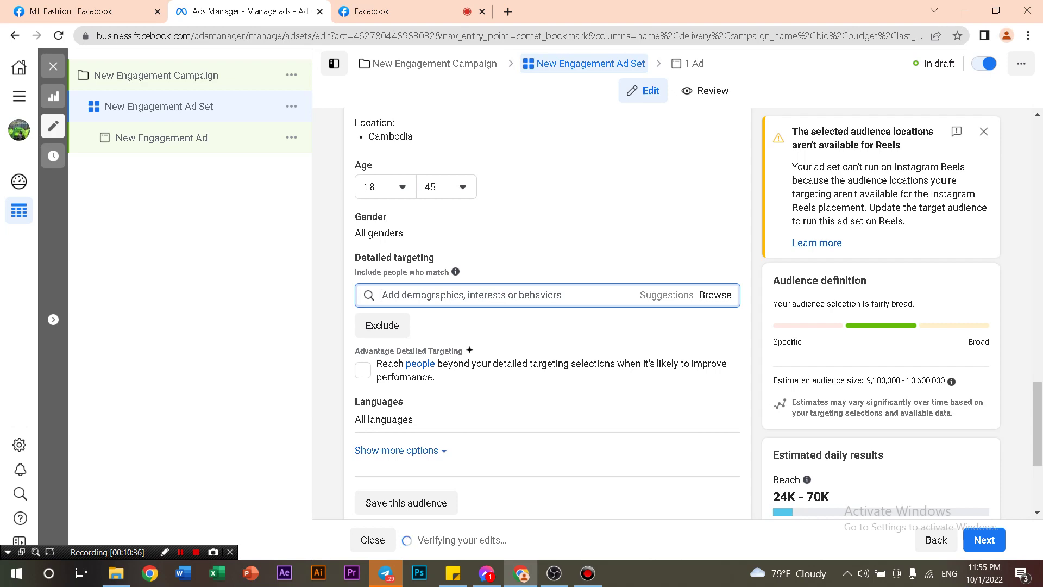
pyautogui.scroll(-3, 544, 310)
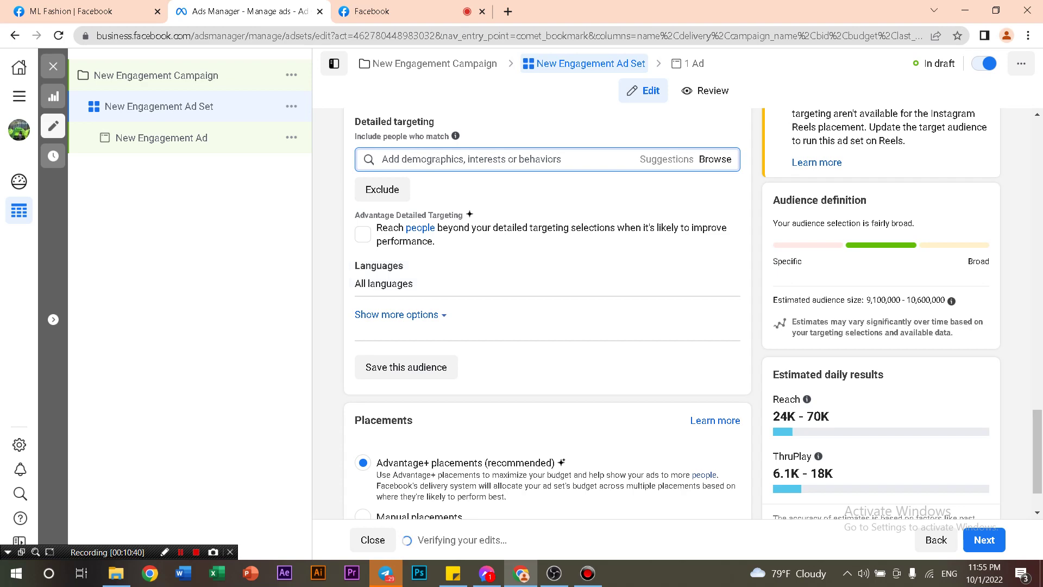
pyautogui.scroll(-1, 544, 310)
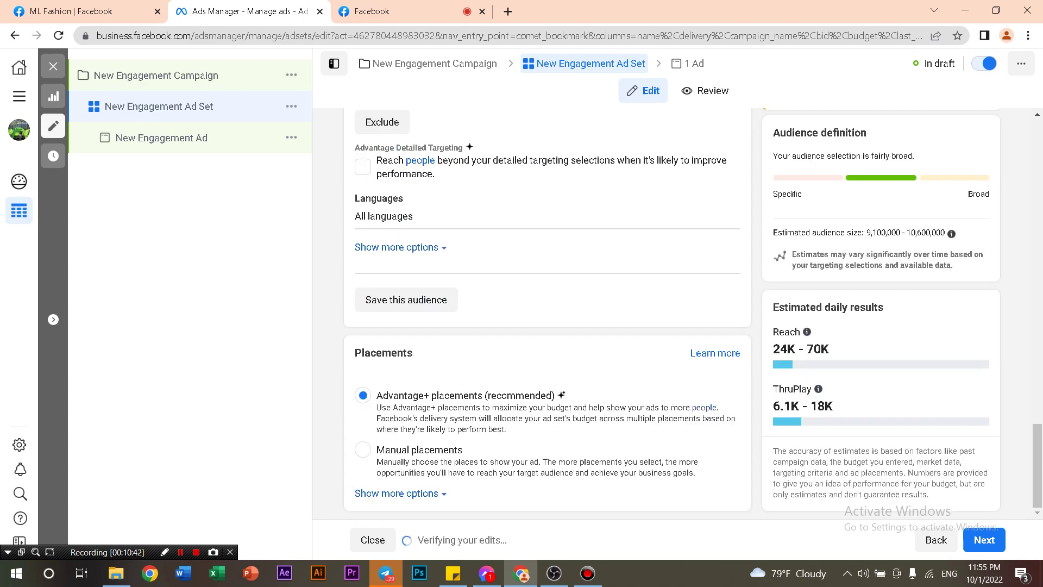
pyautogui.moveTo(364, 354); pyautogui.dragTo(414, 354)
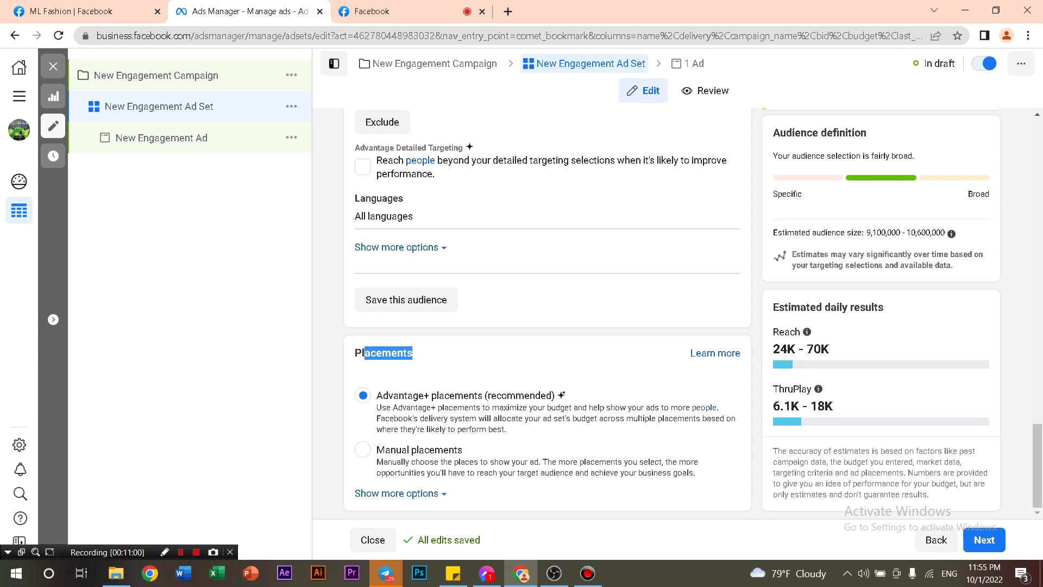
# Use Manual placements and uncheck Desktop so the ad runs on Mobile devices only
pyautogui.click(363, 450)
pyautogui.scroll(-2, 548, 314)
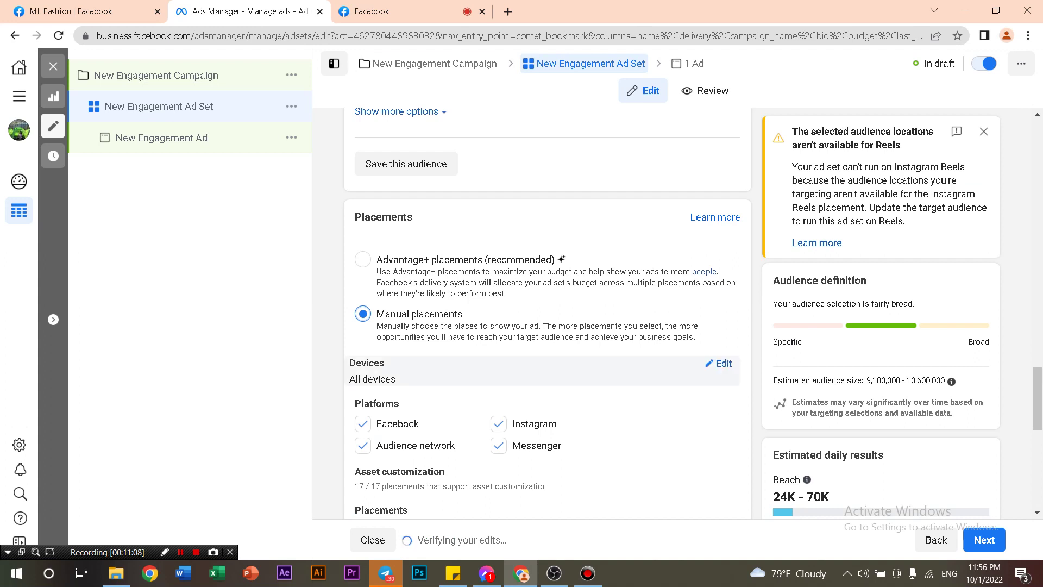
pyautogui.click(724, 364)
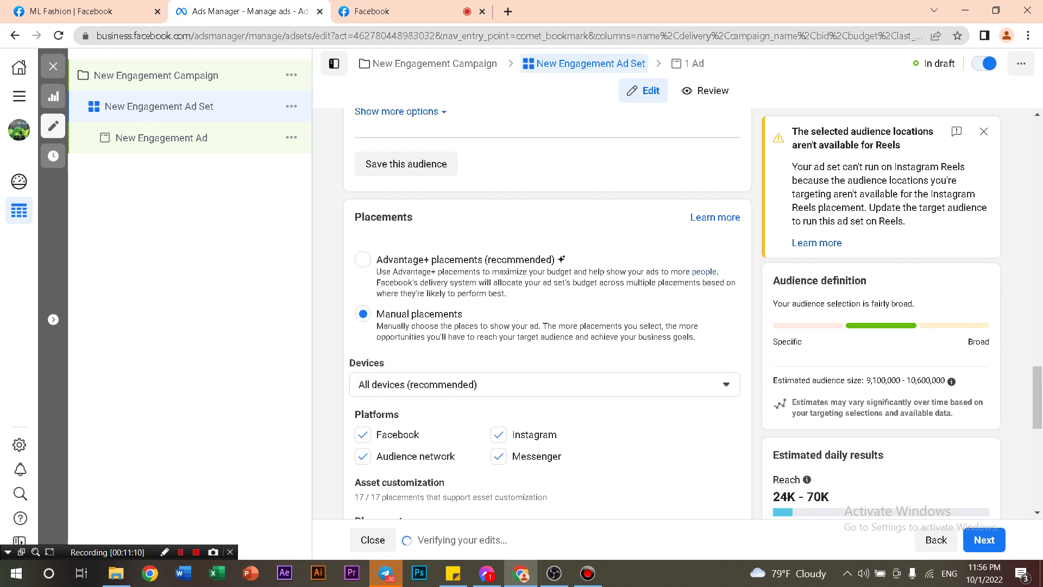
pyautogui.click(726, 385)
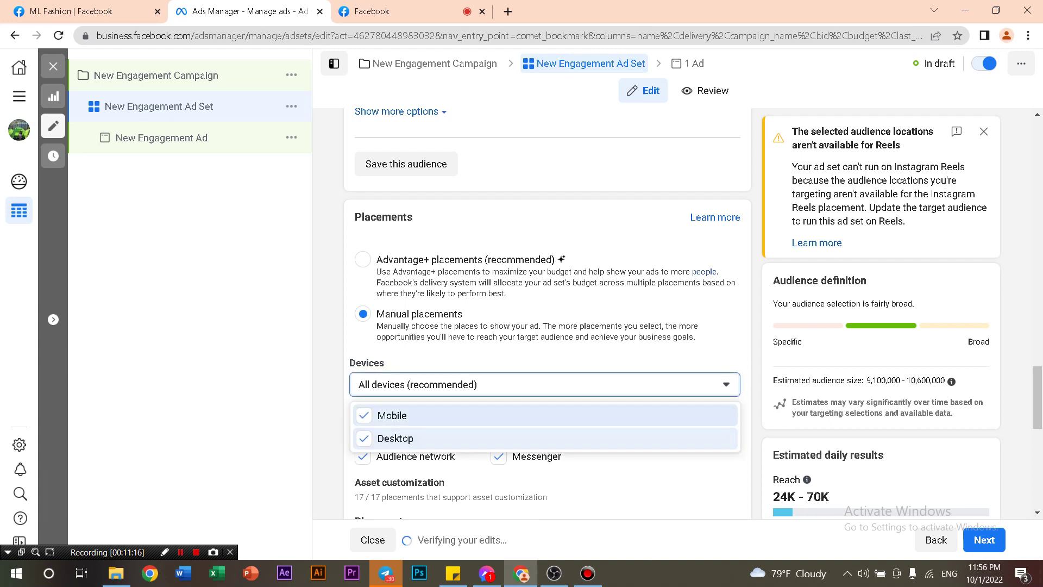
pyautogui.click(364, 439)
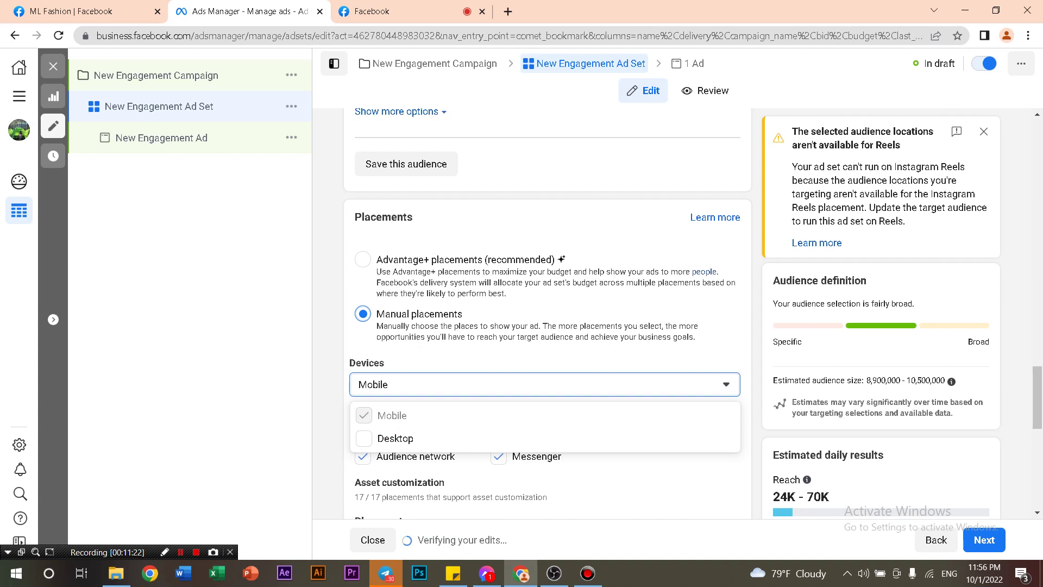
pyautogui.click(479, 359)
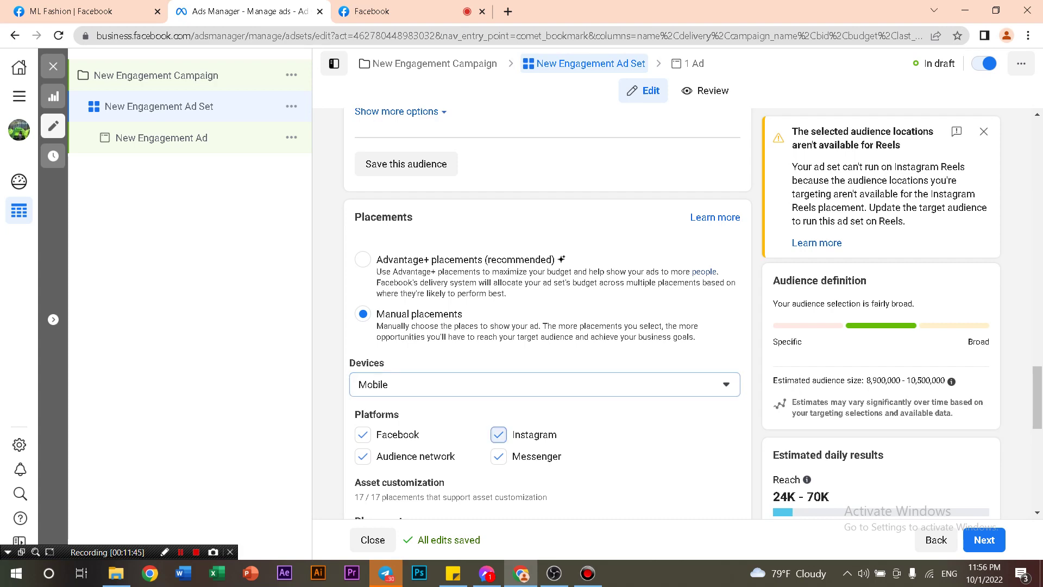
# Remove Instagram and Audience Network from the ad set's manual placement platforms
pyautogui.click(499, 435)
pyautogui.click(362, 456)
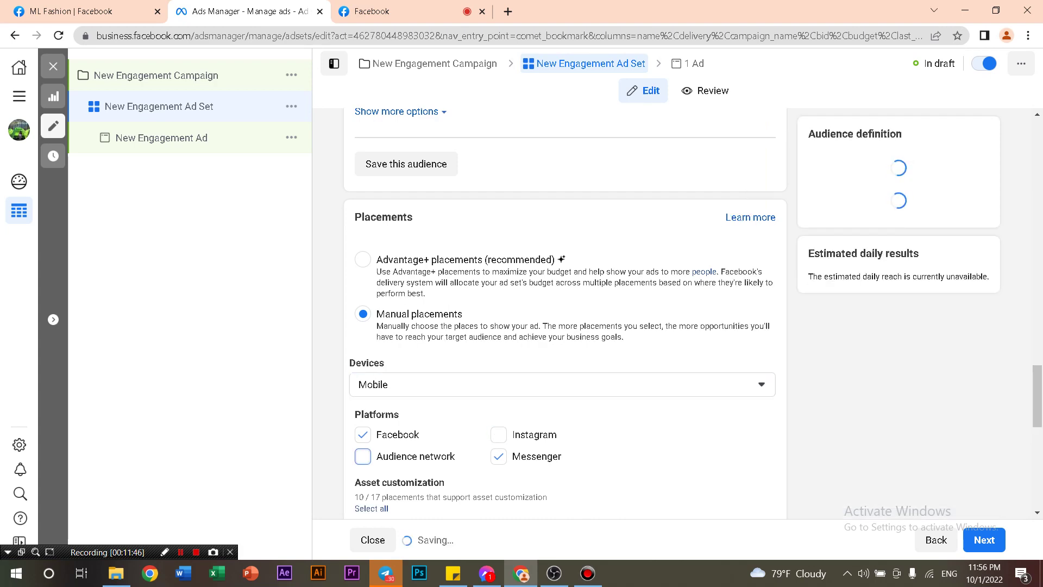
pyautogui.scroll(-7, 544, 326)
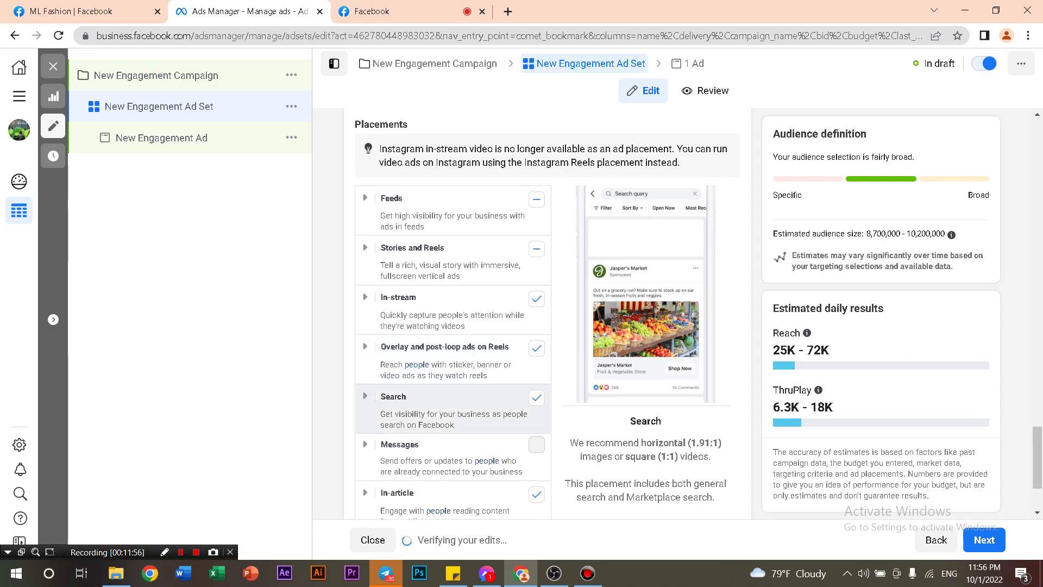
pyautogui.scroll(-2, 451, 397)
pyautogui.scroll(3, 451, 370)
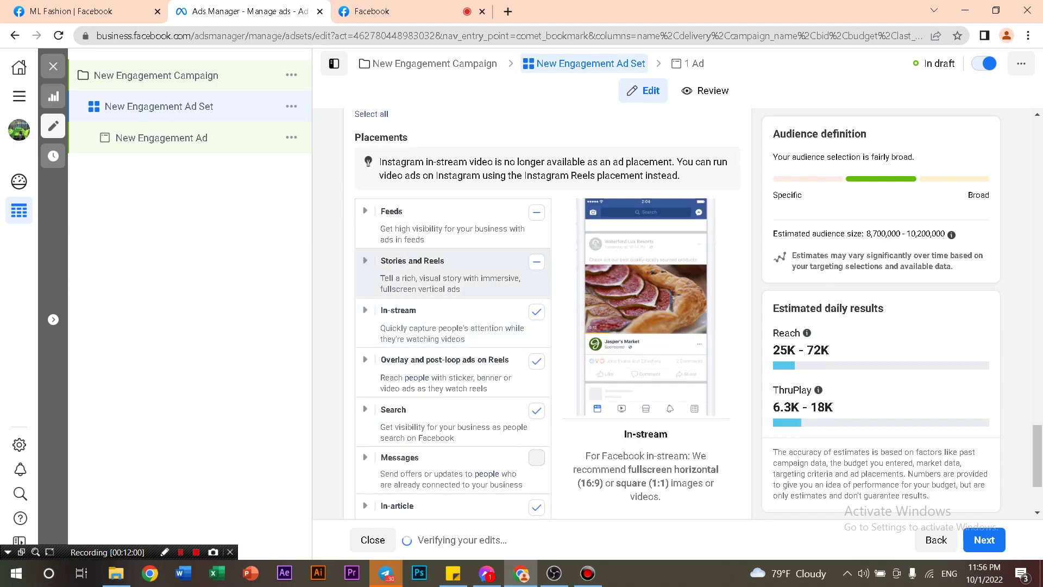
pyautogui.scroll(-2, 452, 326)
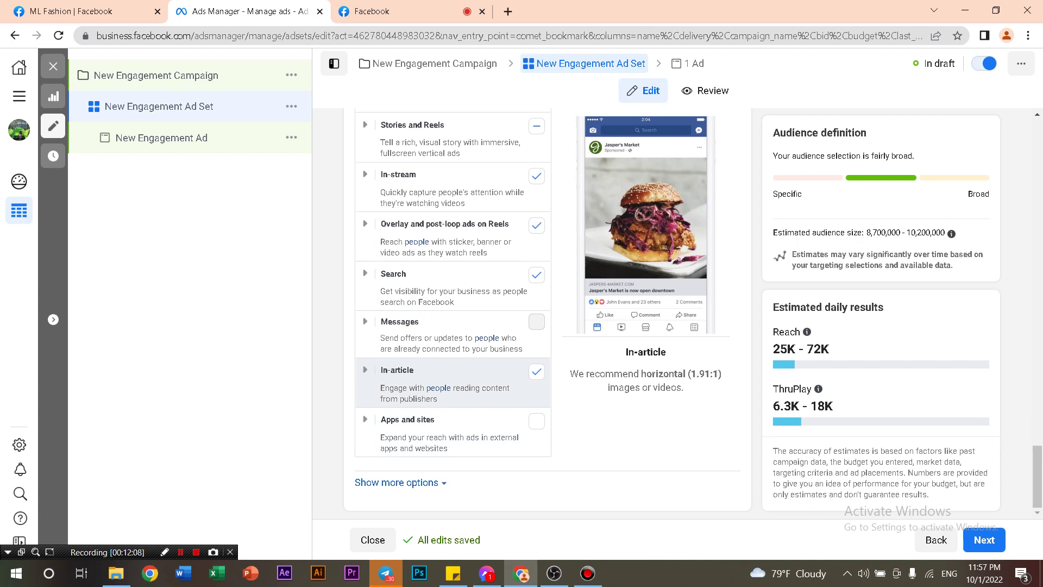
# Drop the In-article placement and continue to the New Engagement Ad editor
pyautogui.click(537, 371)
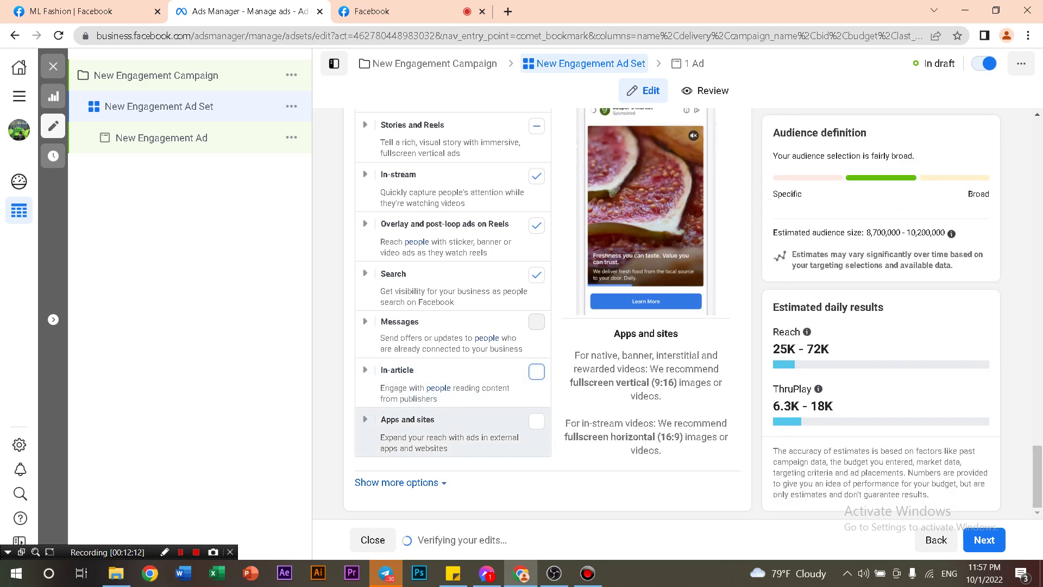
pyautogui.scroll(1, 451, 293)
pyautogui.scroll(3, 451, 299)
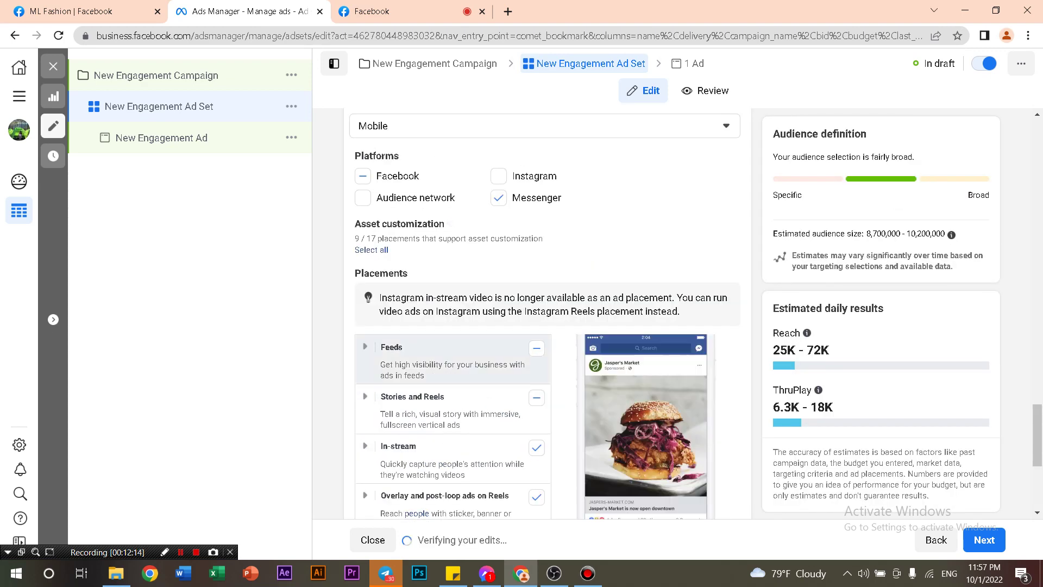
pyautogui.scroll(-5, 451, 298)
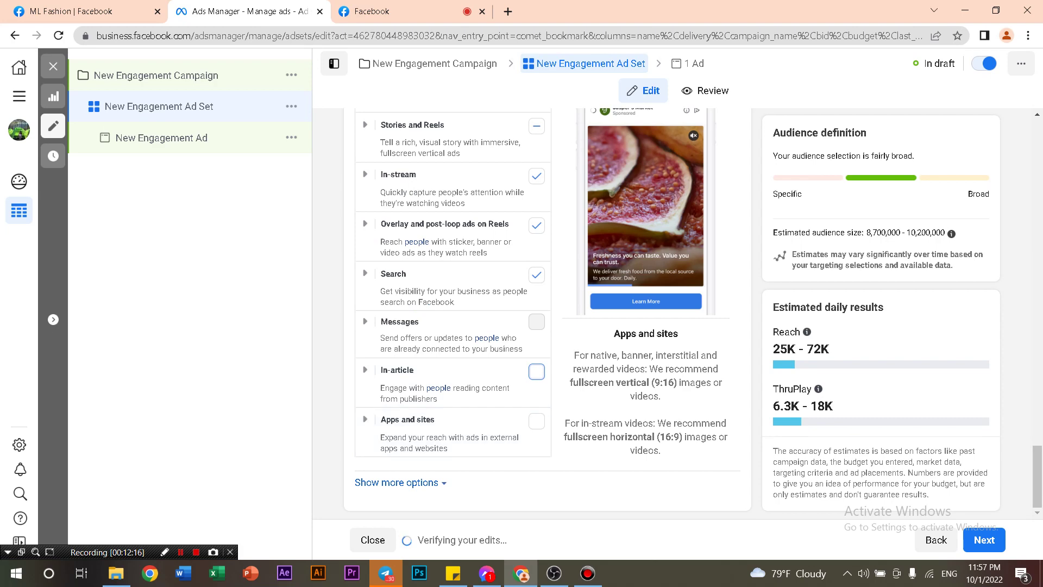
pyautogui.click(985, 540)
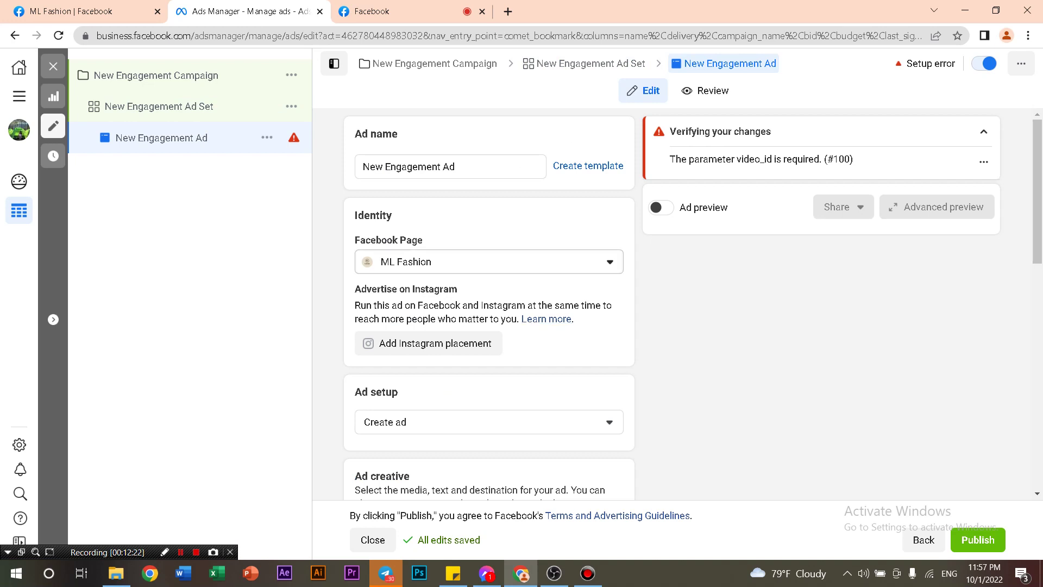
# Keep ML Fashion as the ad's Page and set Ad setup to Use existing post
pyautogui.click(489, 262)
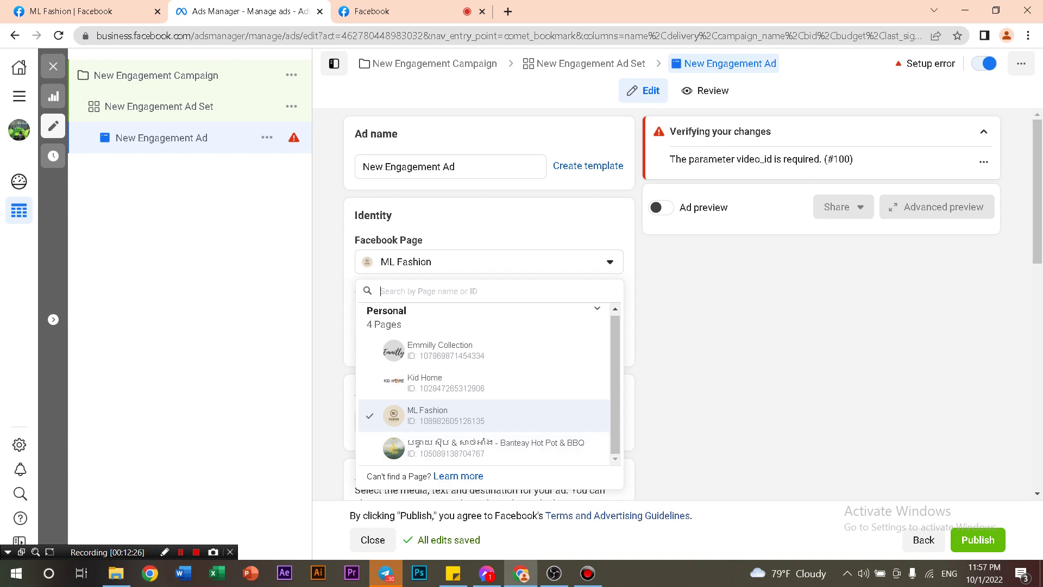
pyautogui.click(462, 416)
pyautogui.scroll(-1, 489, 304)
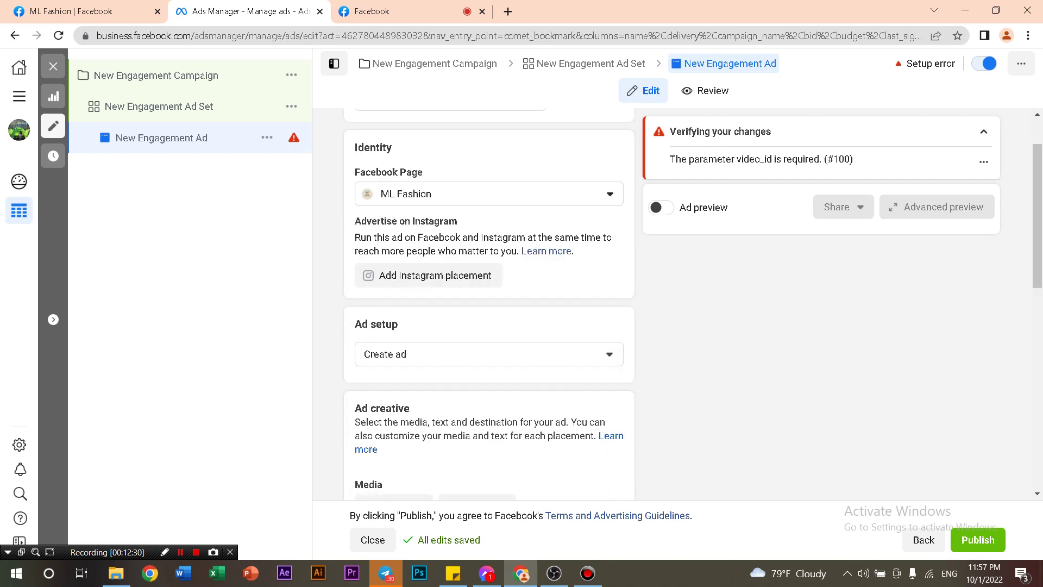
pyautogui.click(489, 354)
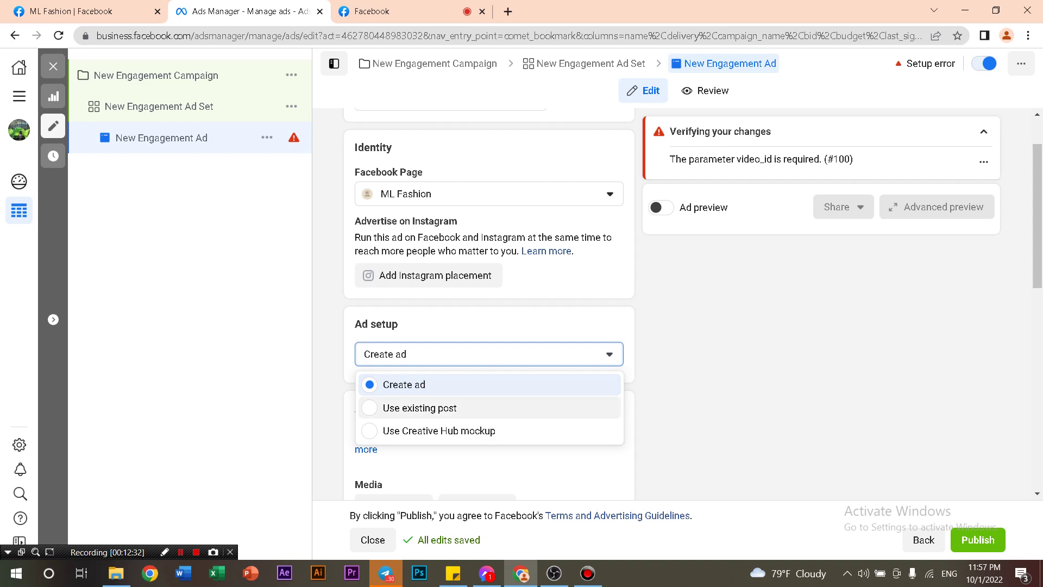
pyautogui.click(419, 407)
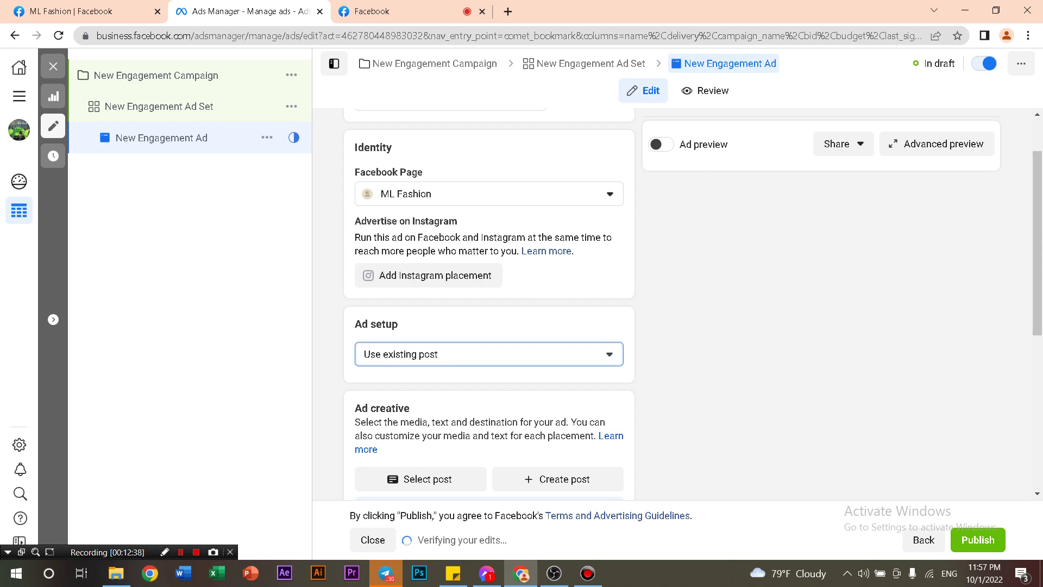
pyautogui.scroll(-3, 490, 304)
# Choose the Page's Good Night video post as the ad's creative
pyautogui.click(421, 343)
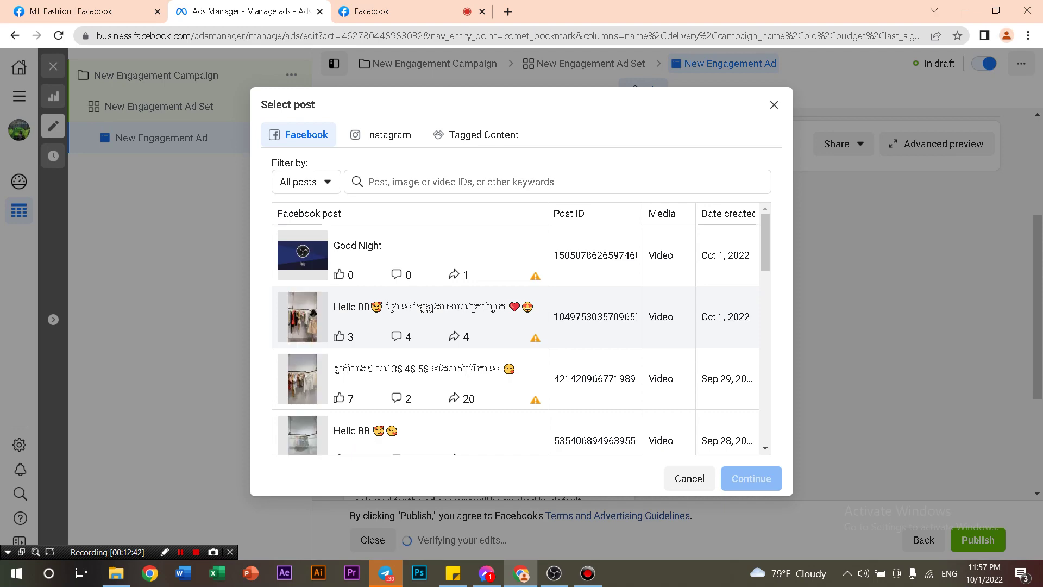
pyautogui.click(391, 256)
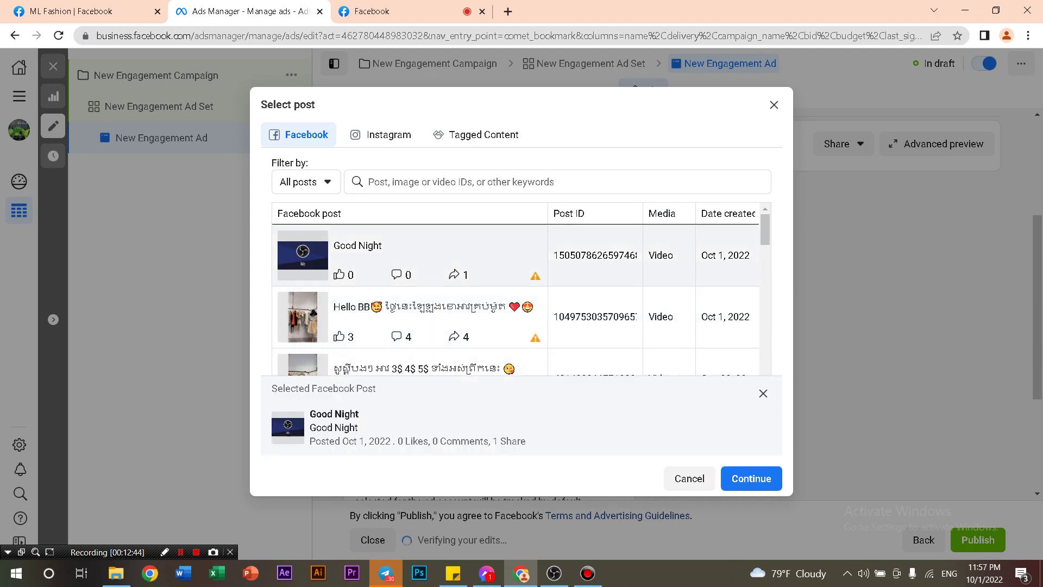
pyautogui.click(752, 479)
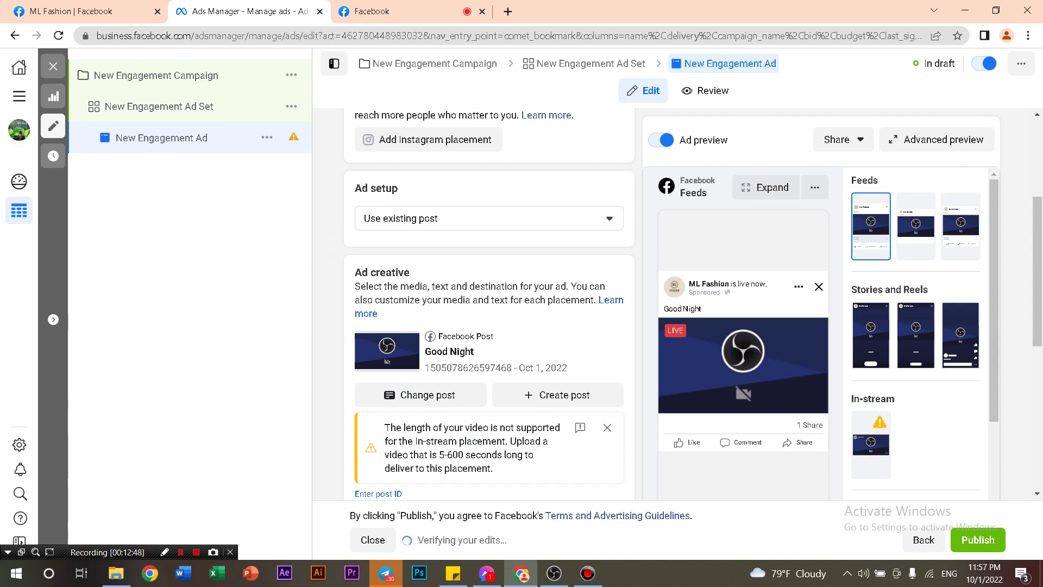
pyautogui.scroll(-3, 543, 347)
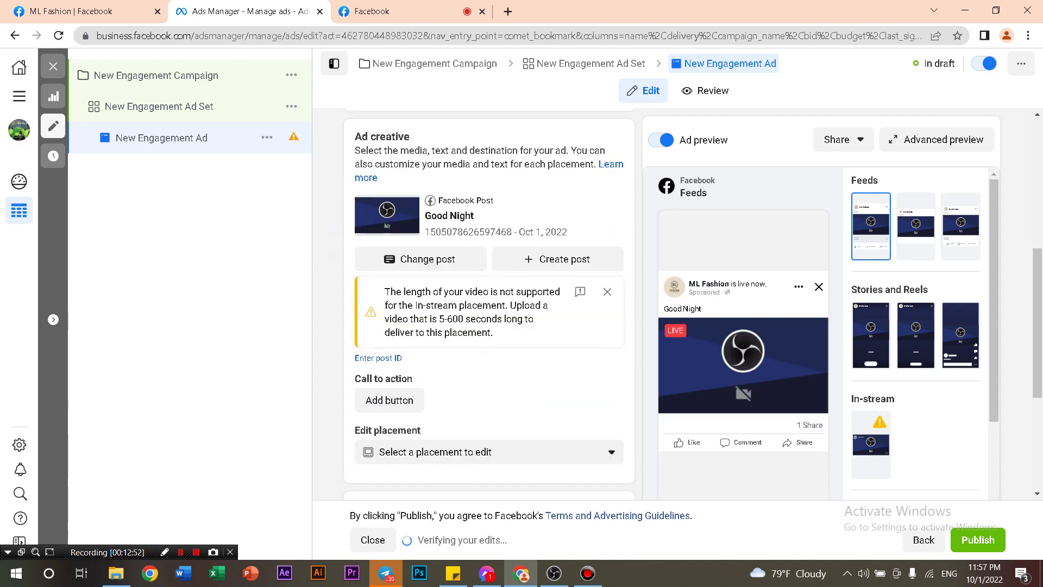
# Select the in-stream video-length warning text and review the warning
pyautogui.moveTo(385, 292); pyautogui.dragTo(493, 332)
pyautogui.click(507, 333)
pyautogui.scroll(-1, 413, 305)
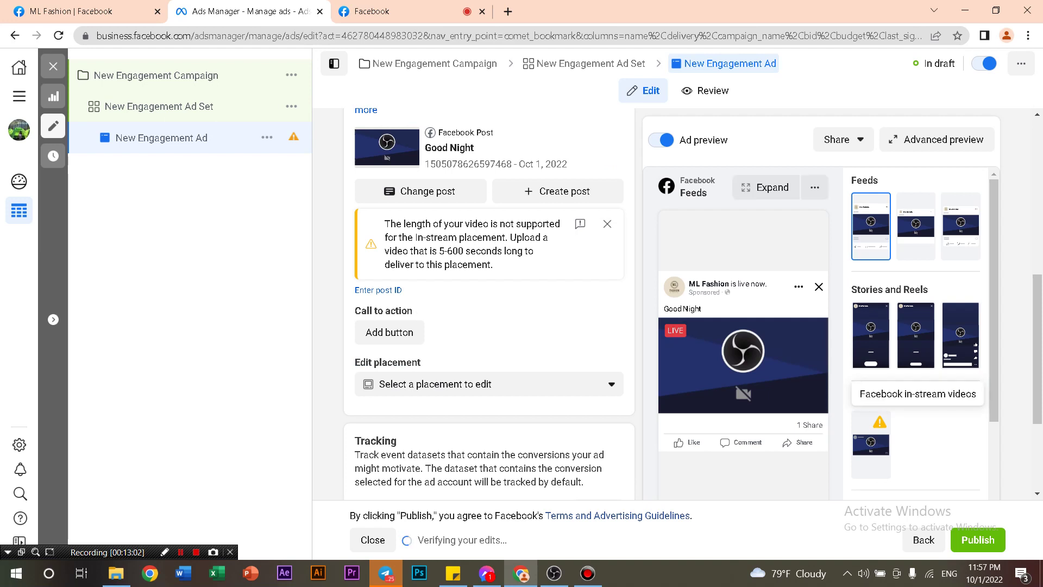
pyautogui.scroll(8, 489, 304)
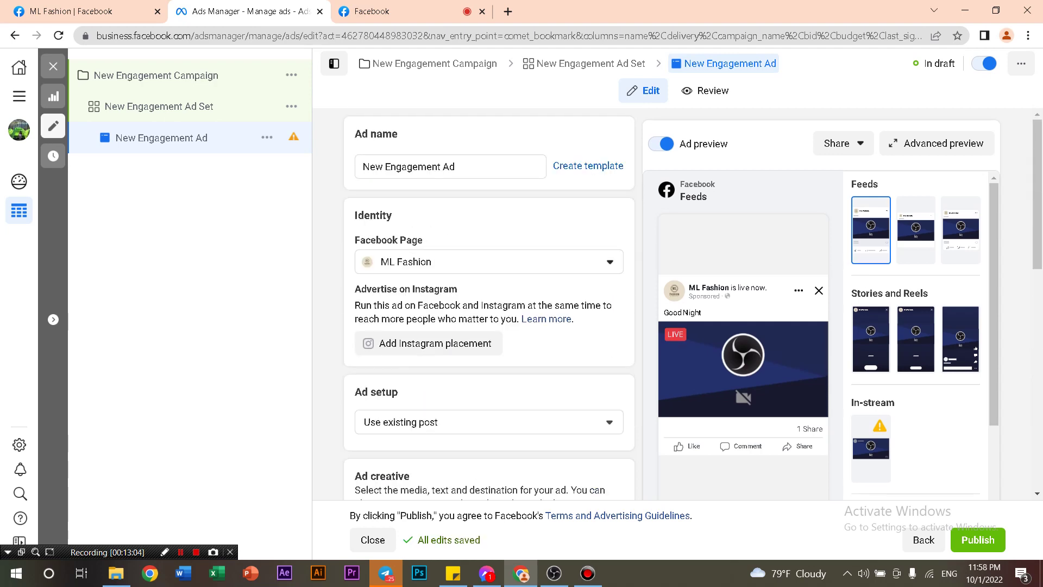
# Uncheck the In-stream placement in the ad set, then return to the New Engagement Ad
pyautogui.click(924, 540)
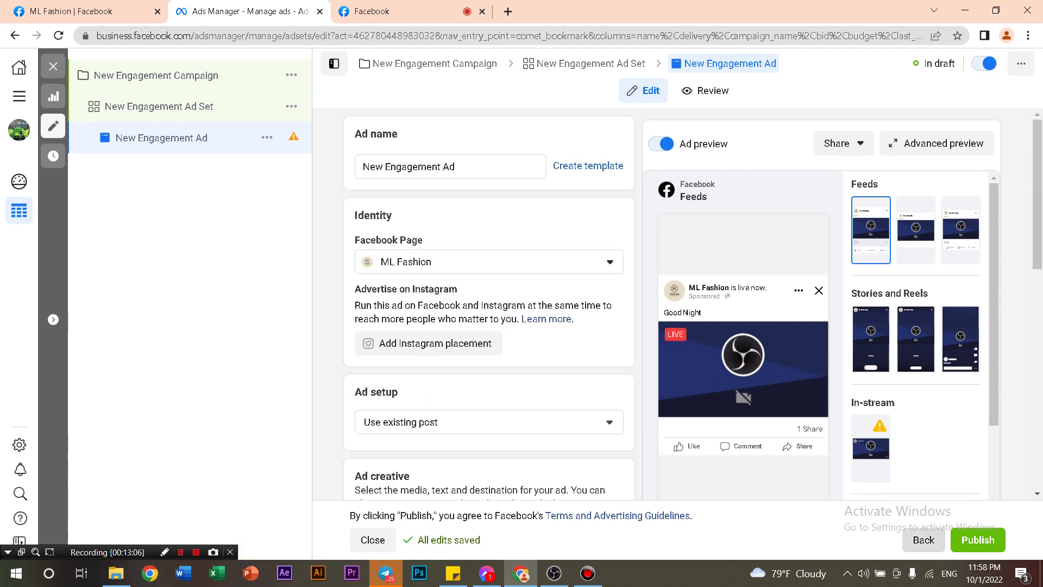
pyautogui.scroll(-10, 548, 315)
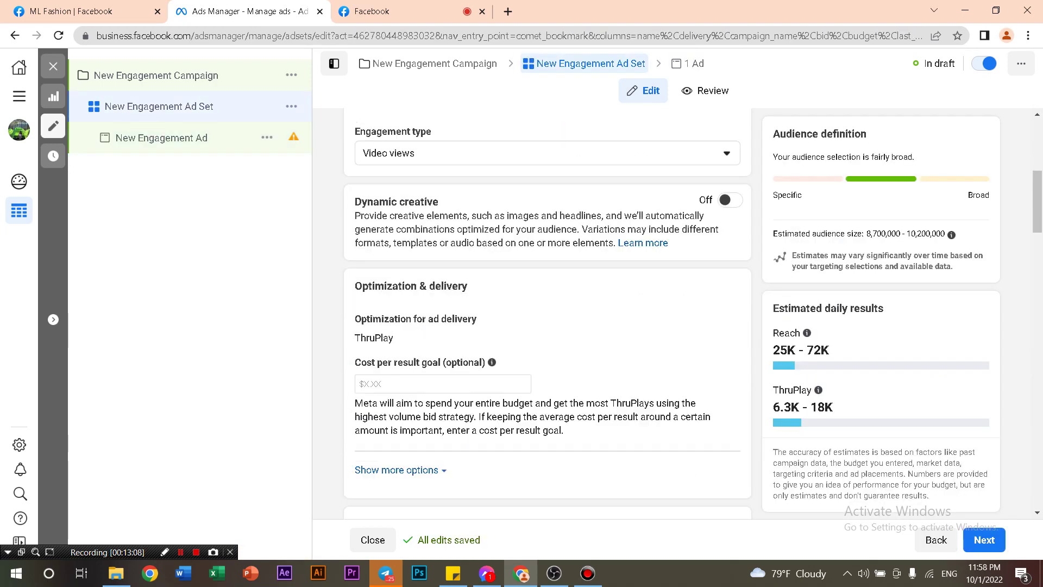
pyautogui.scroll(-15, 548, 316)
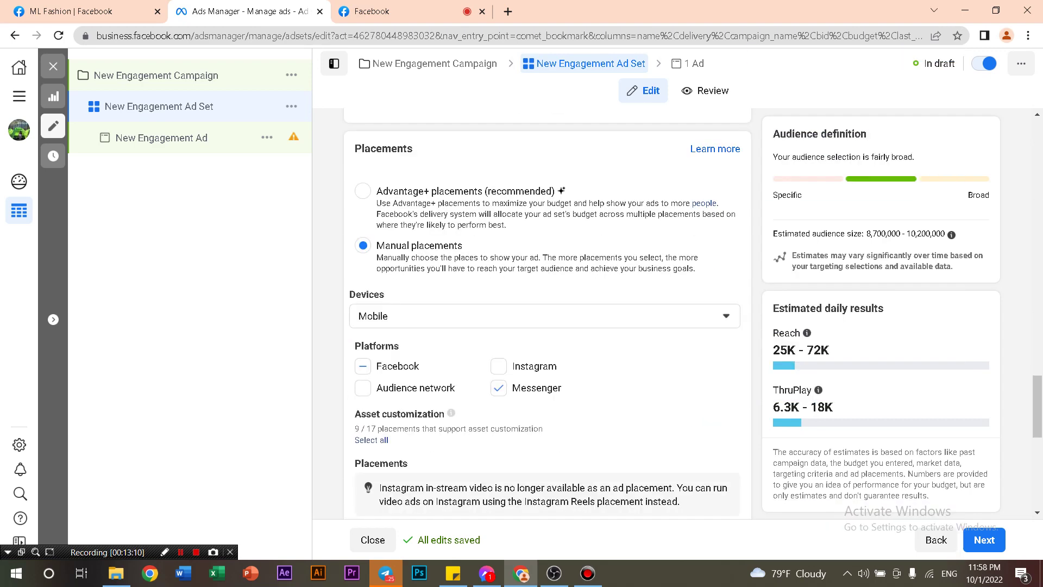
pyautogui.scroll(-5, 451, 326)
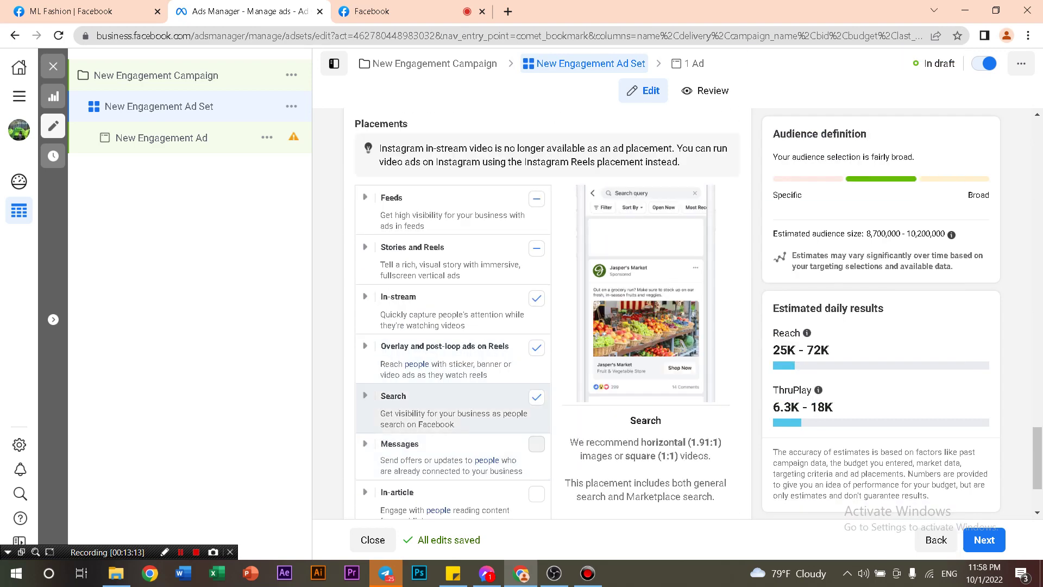
pyautogui.scroll(-2, 452, 377)
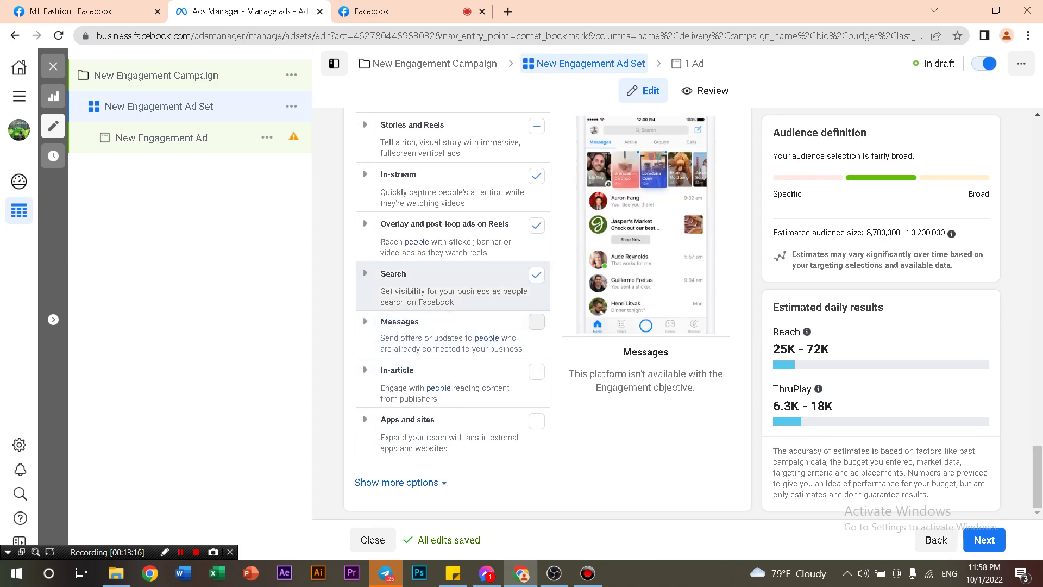
pyautogui.scroll(1, 451, 272)
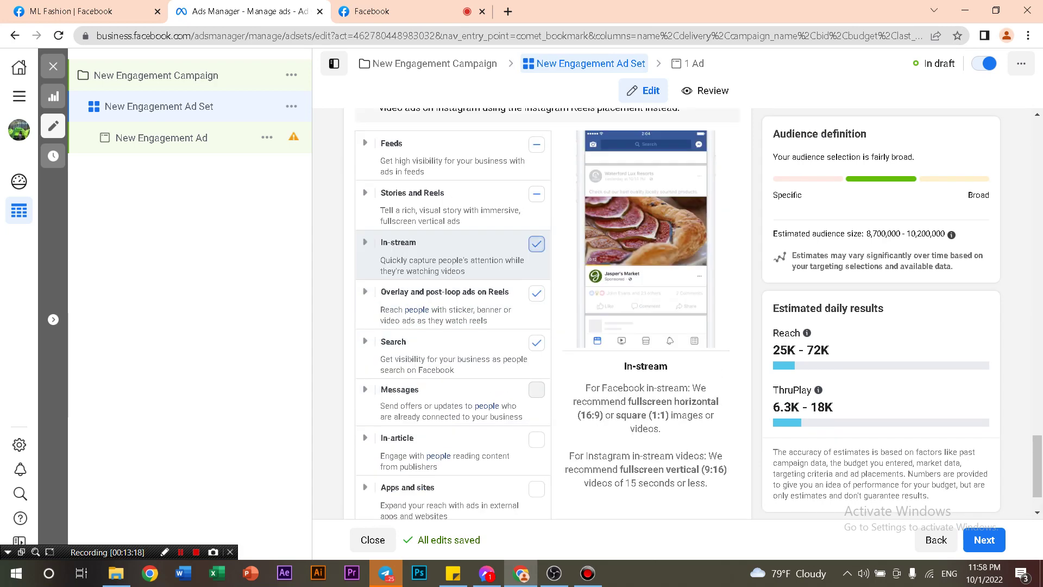
pyautogui.click(537, 244)
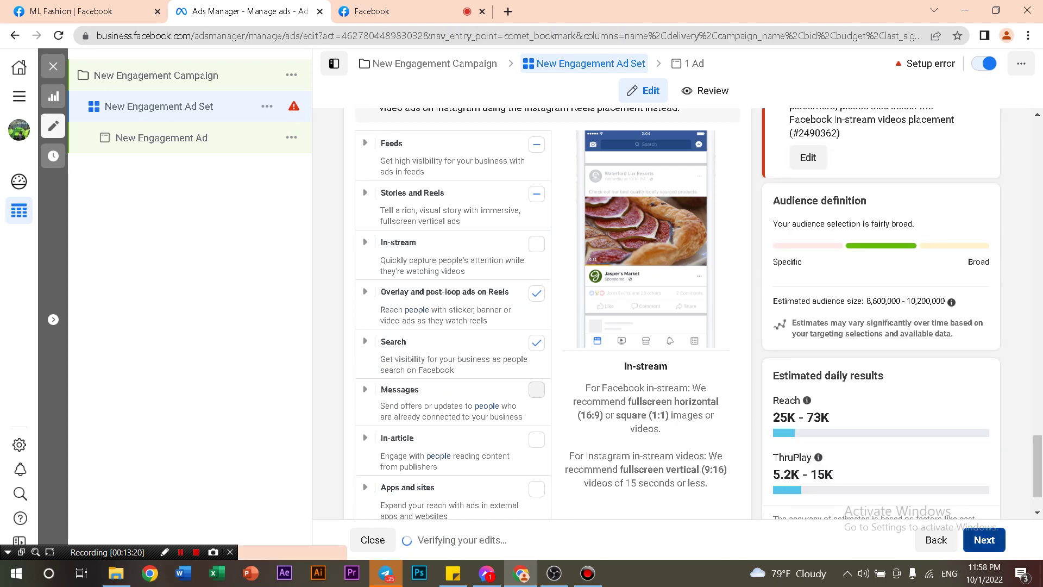
pyautogui.click(985, 541)
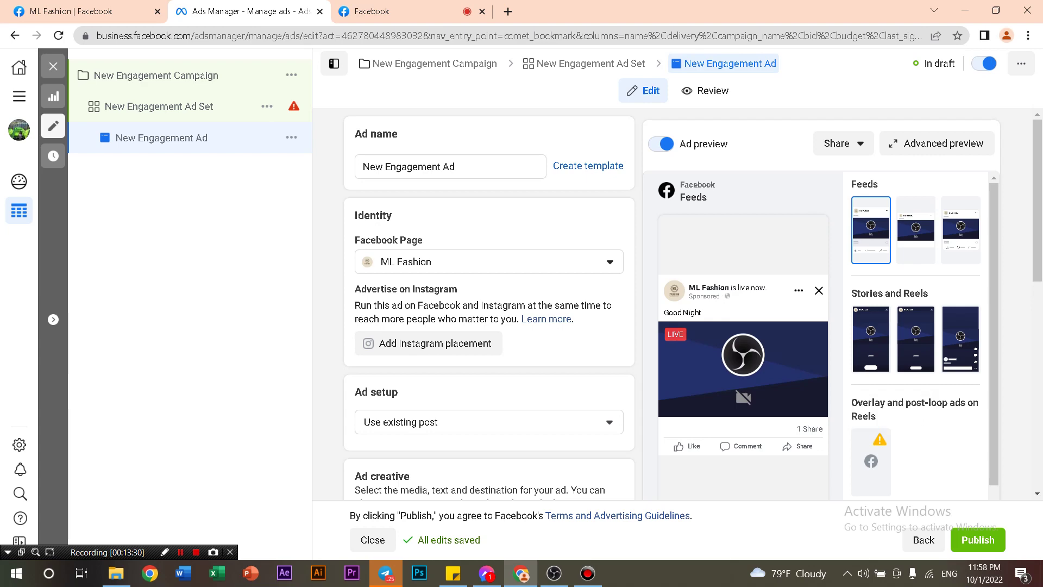
# Review the ad form down to Tracking and publish the New Engagement Ad
pyautogui.scroll(-6, 490, 304)
pyautogui.scroll(-3, 489, 305)
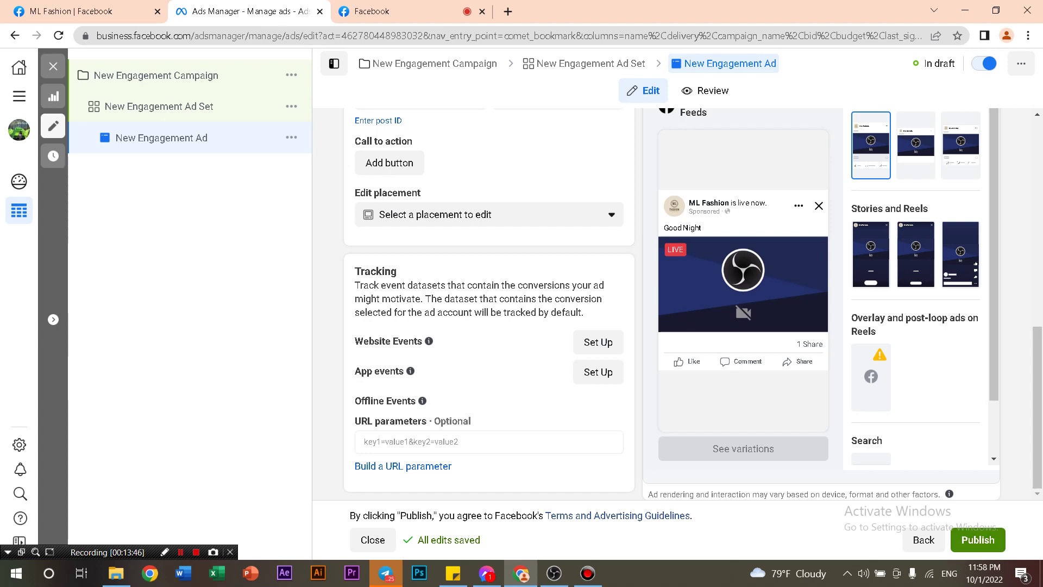
pyautogui.click(978, 540)
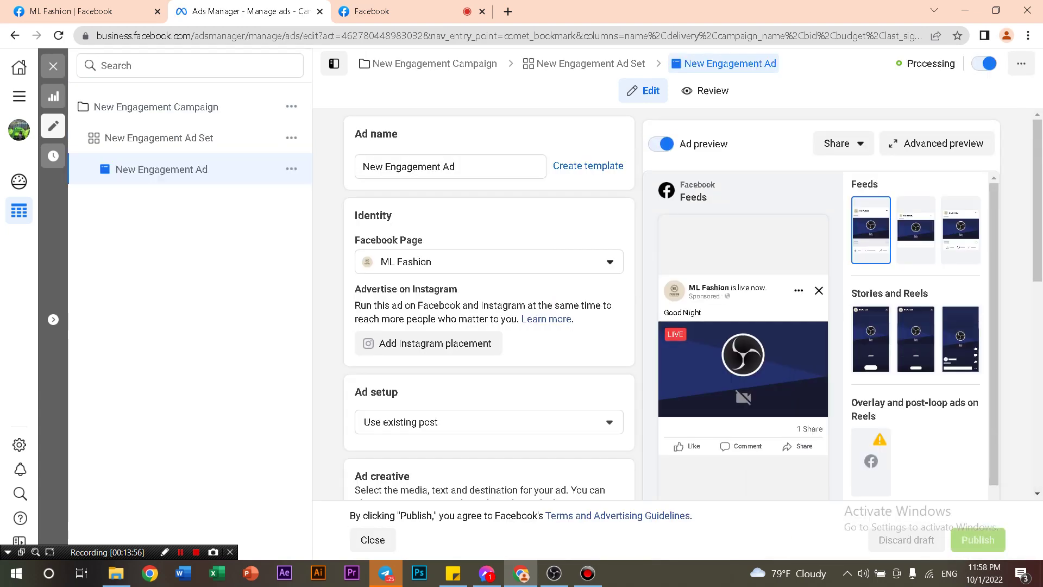
# Close the editor and switch the New Engagement Ad's toggle off in the Ads table
pyautogui.click(372, 540)
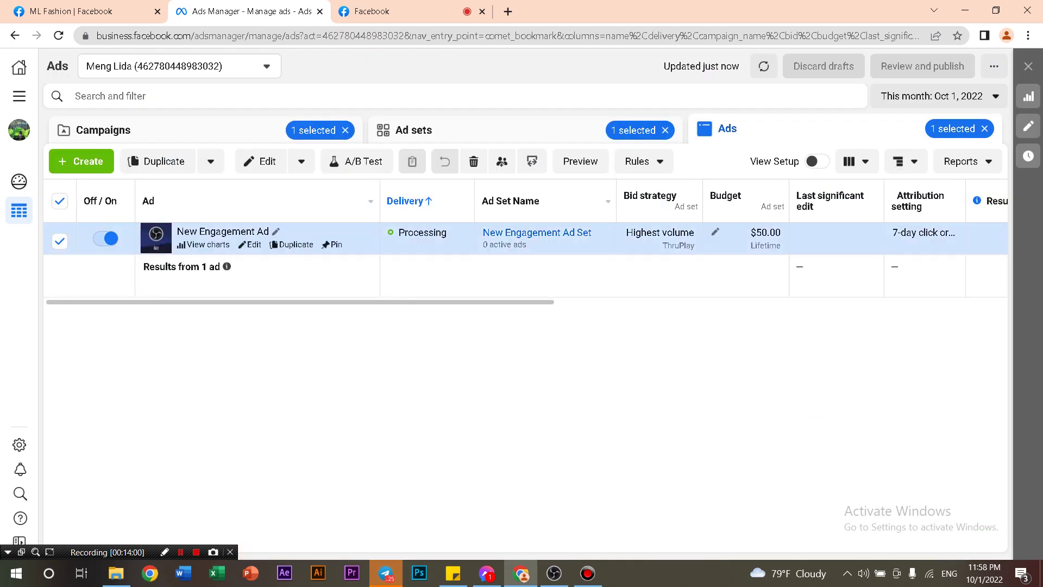
pyautogui.moveTo(423, 233)
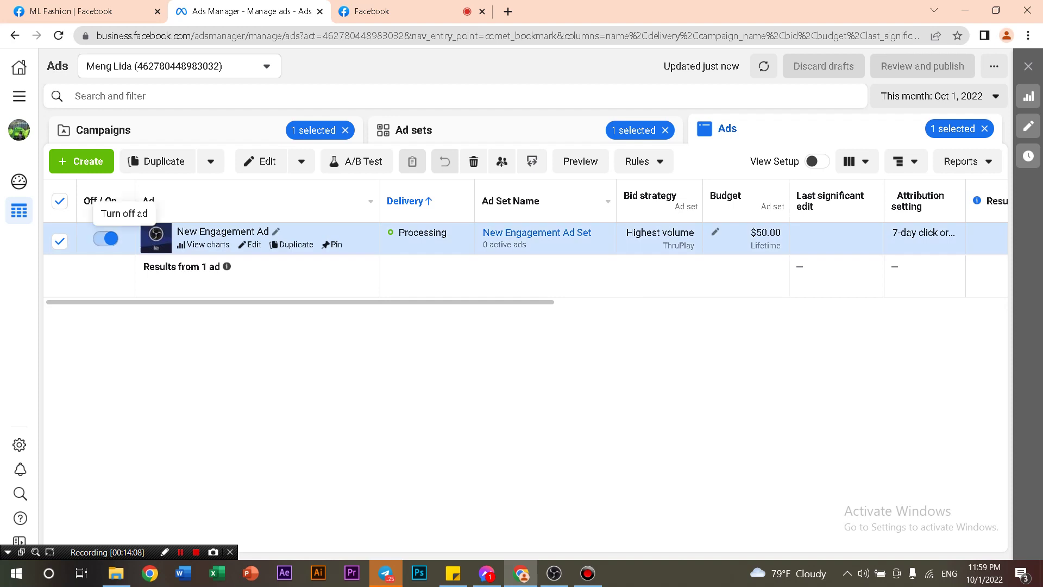
pyautogui.click(106, 238)
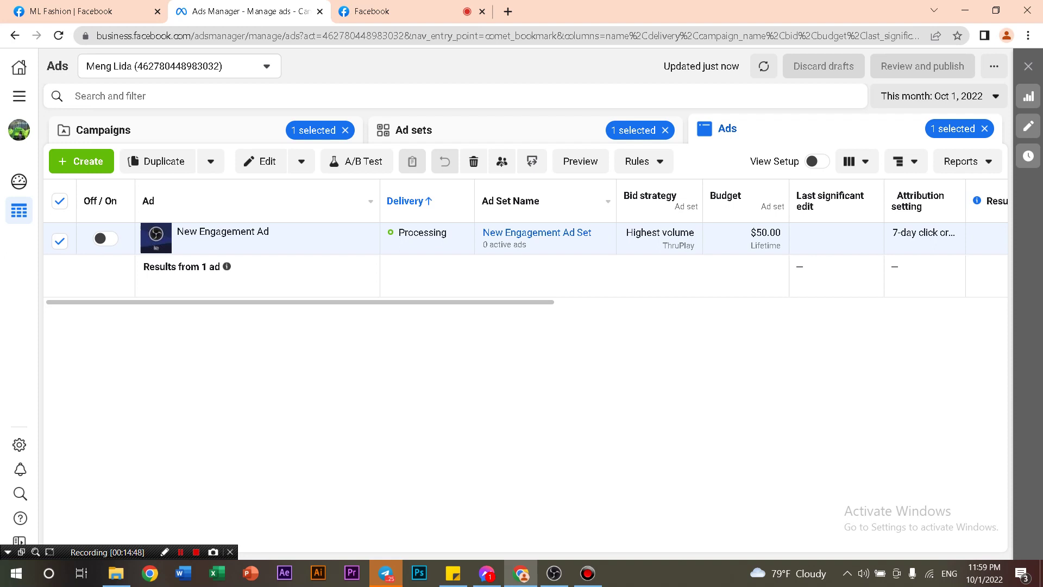
pyautogui.moveTo(276, 231)
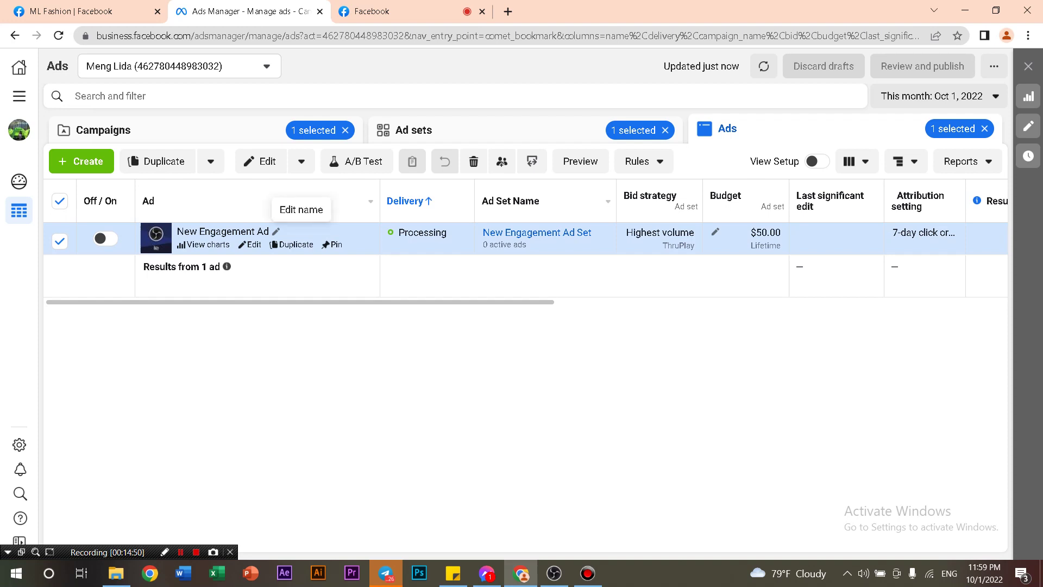